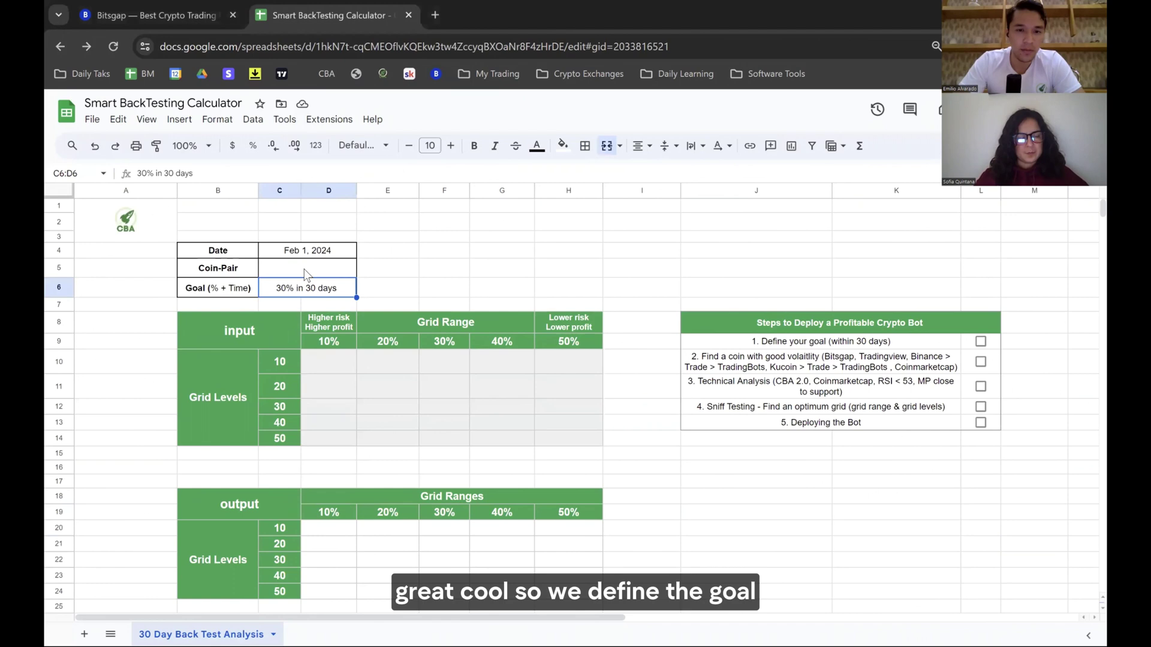
- Review the coin-finding sources listed under step 2 of the profitable crypto bot checklist
click(799, 369)
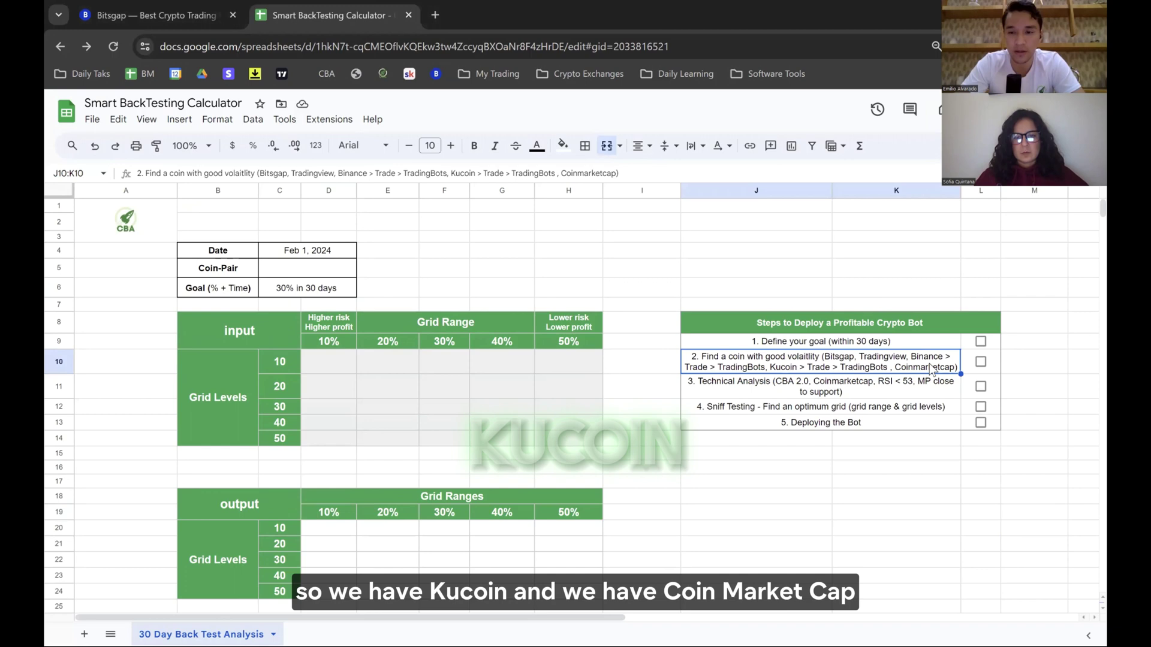
click(1019, 455)
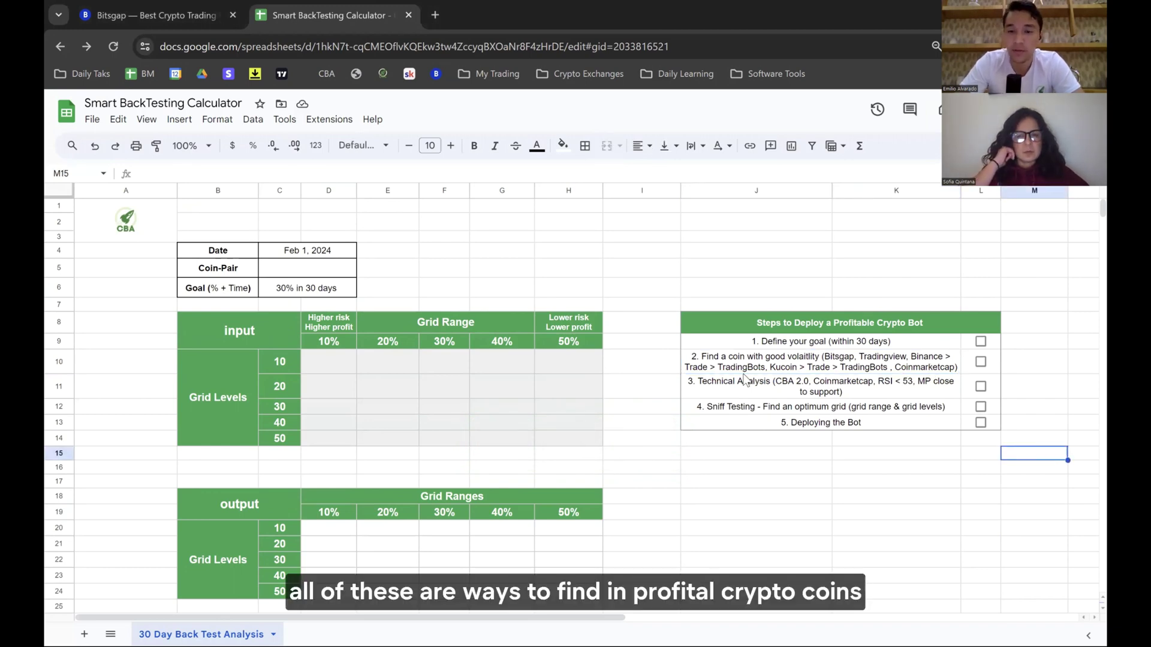
double_click(744, 369)
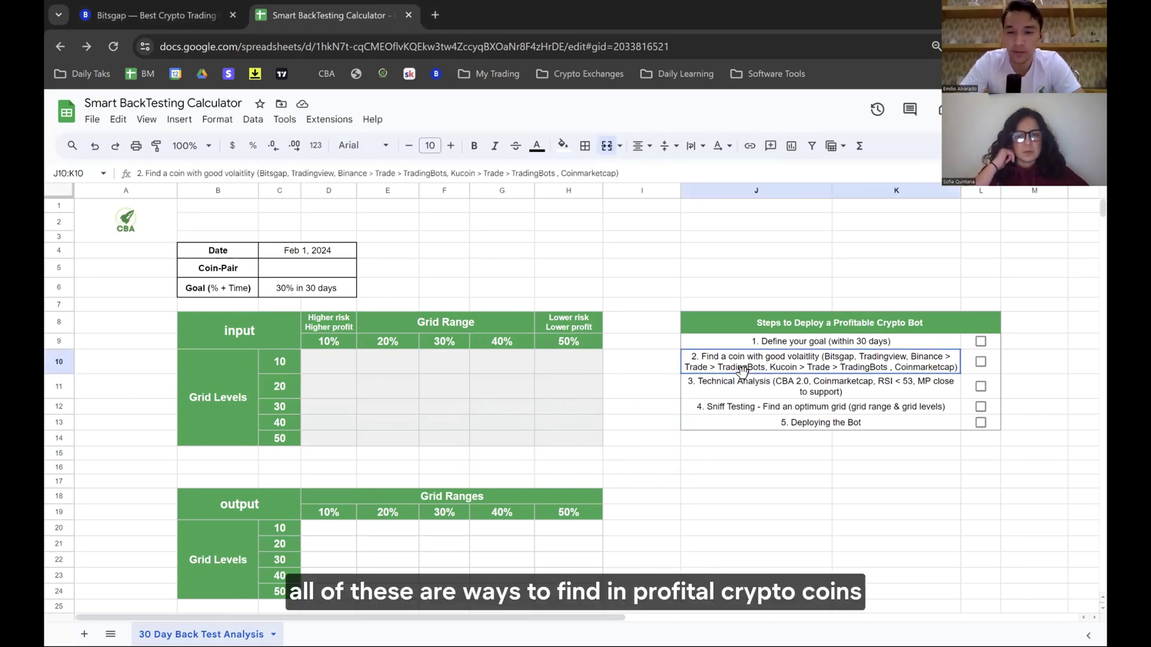
click(966, 437)
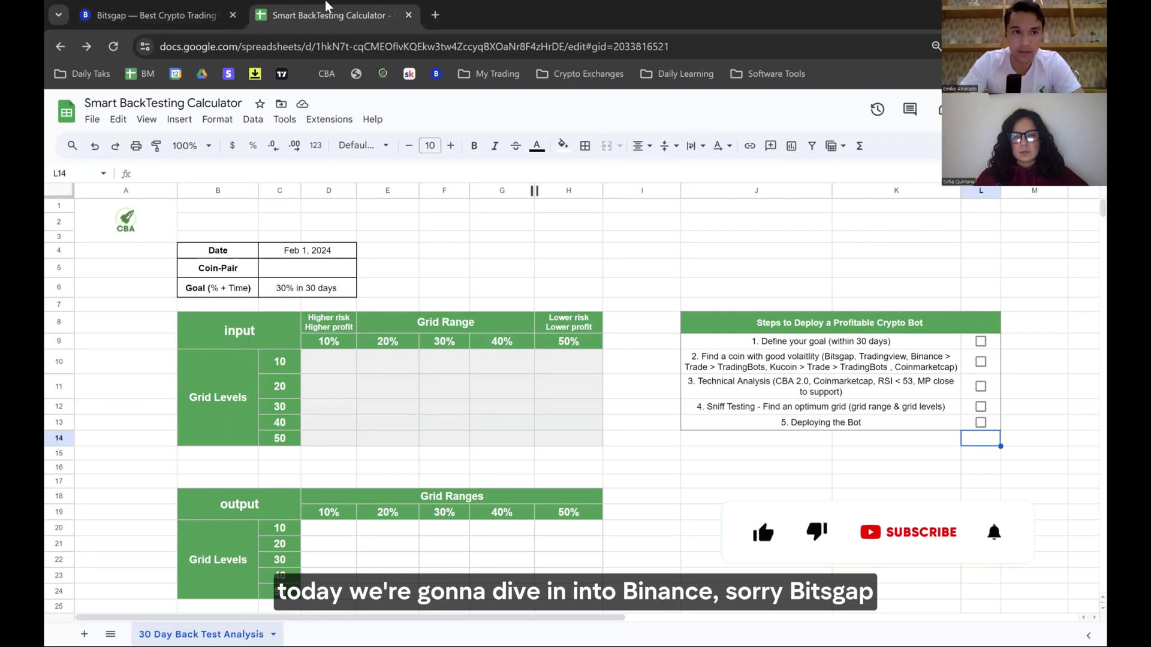
- Switch to Bitsgap and start a new spot GRID bot with Poloniex as the exchange
click(210, 3)
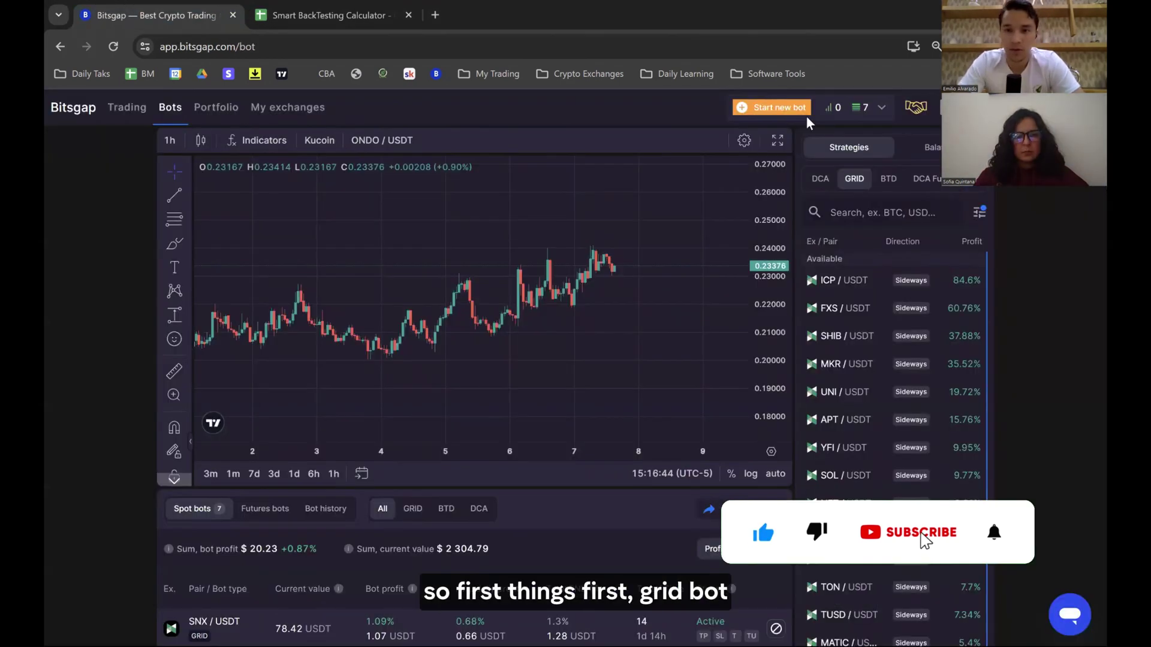
click(791, 106)
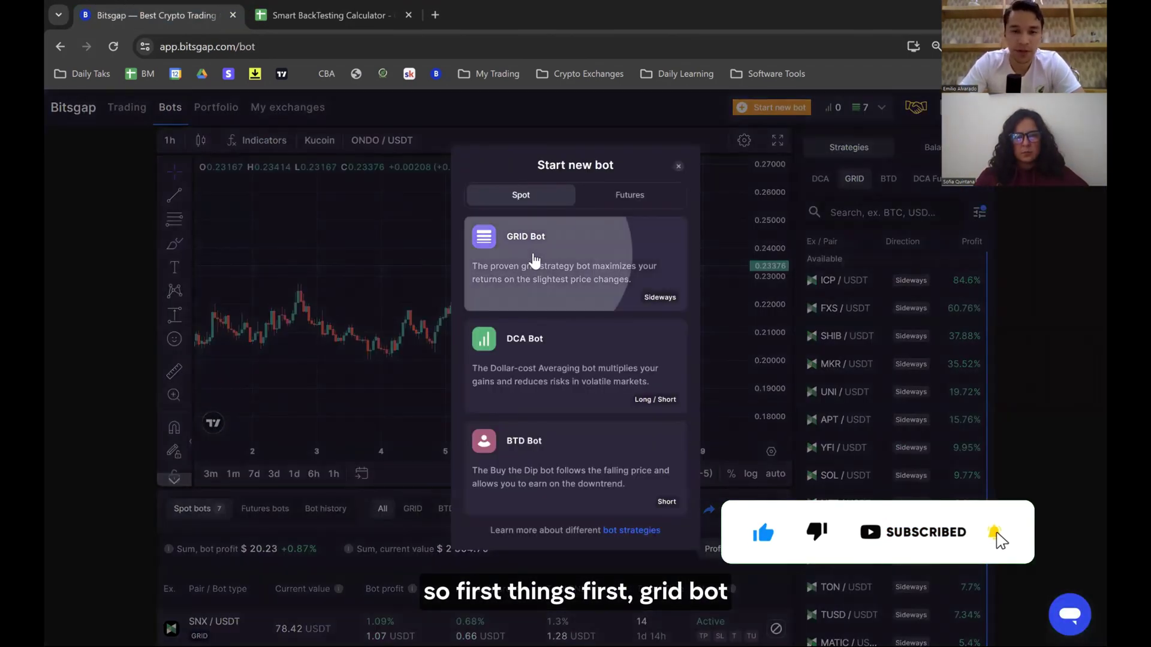
click(534, 261)
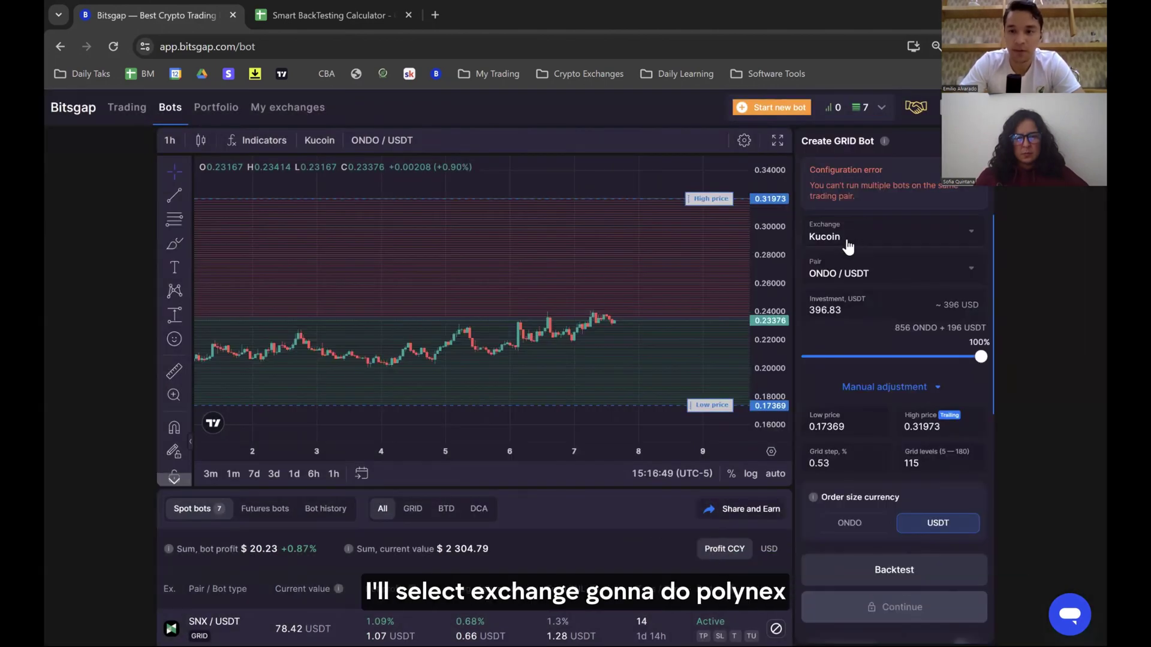
click(838, 239)
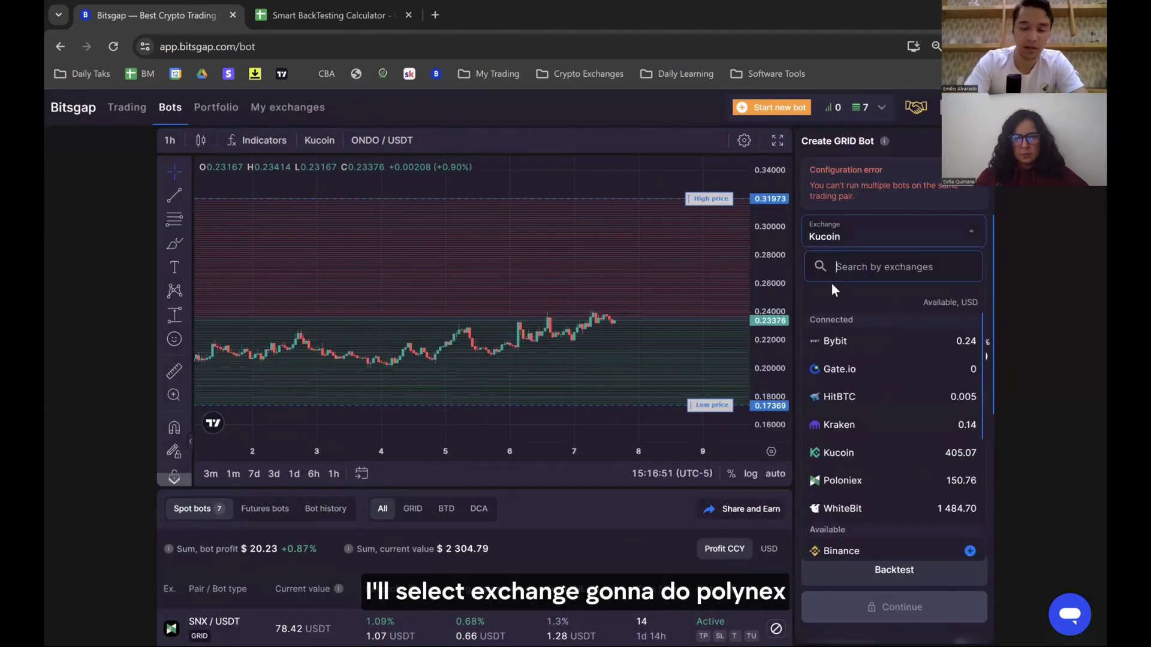
text(polo)
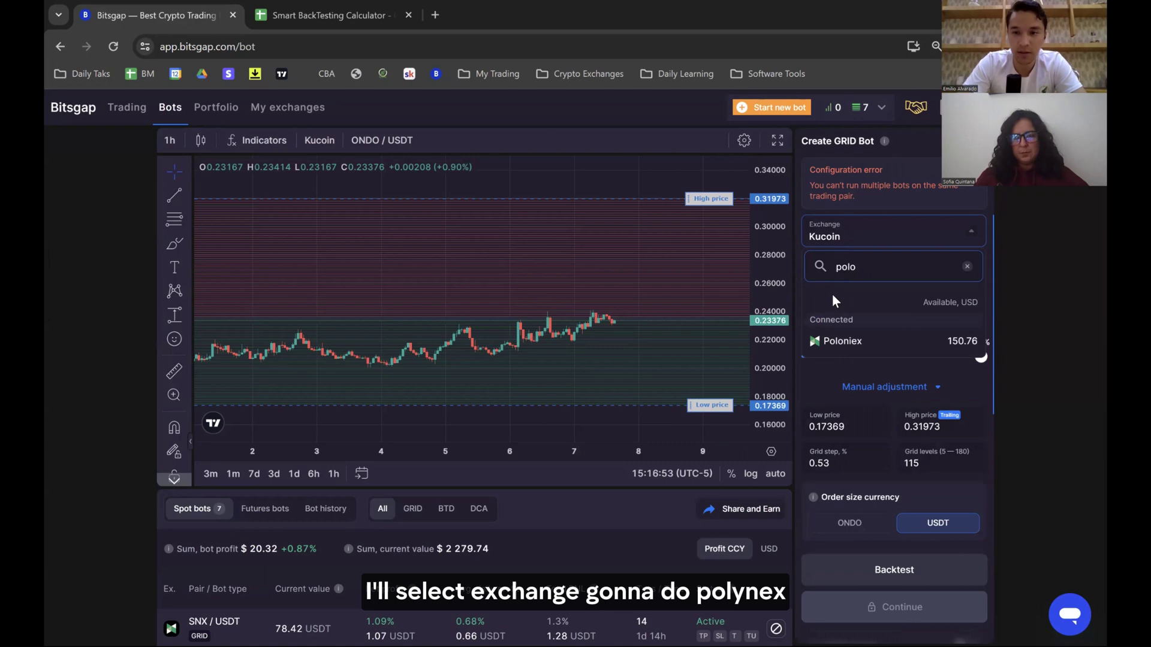
click(842, 342)
- Inspect the GRID strategies filter for Poloniex, trying the 3d backtest period and reselecting 30d
scroll(782, 477, down, 10)
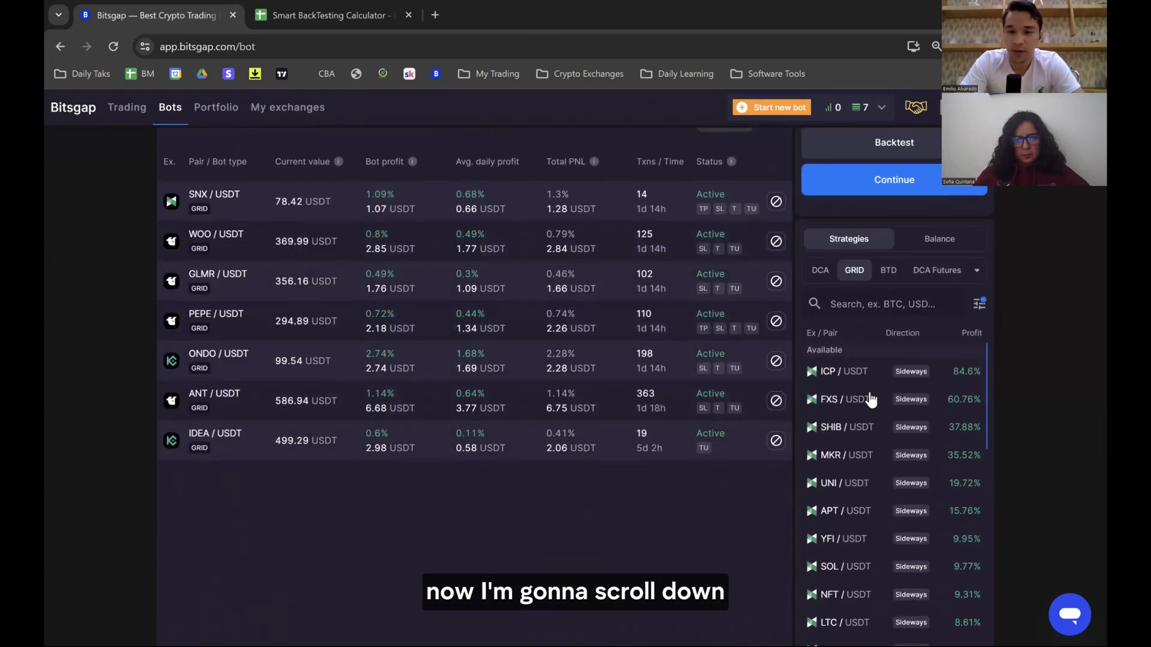
click(984, 309)
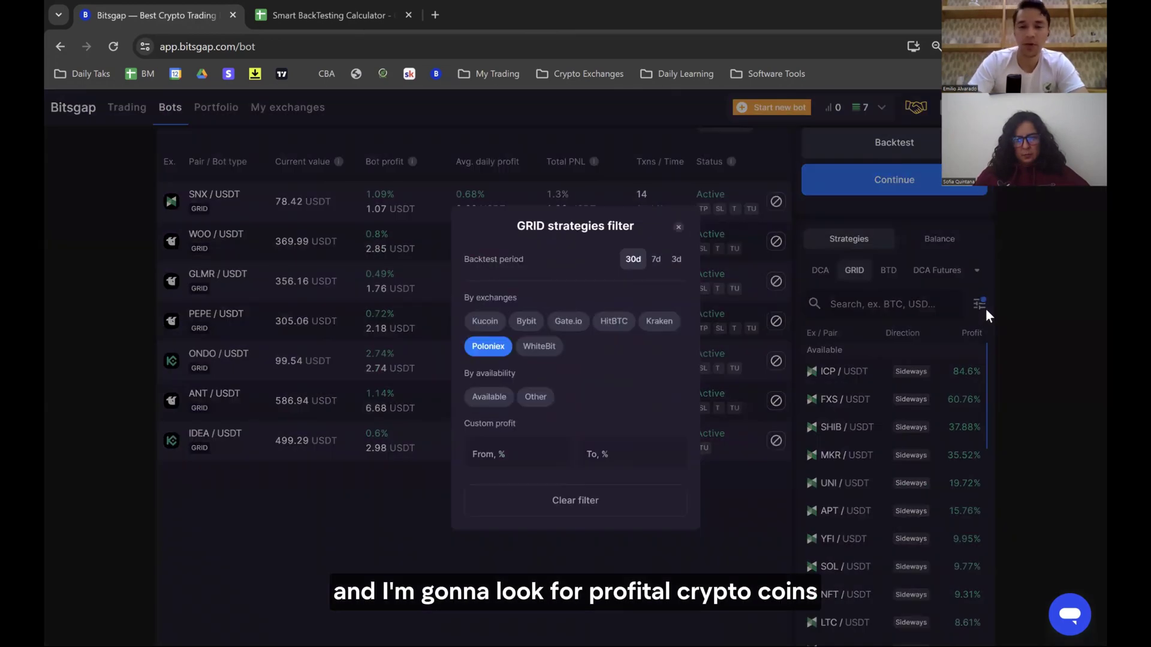
right_click(984, 309)
click(1028, 302)
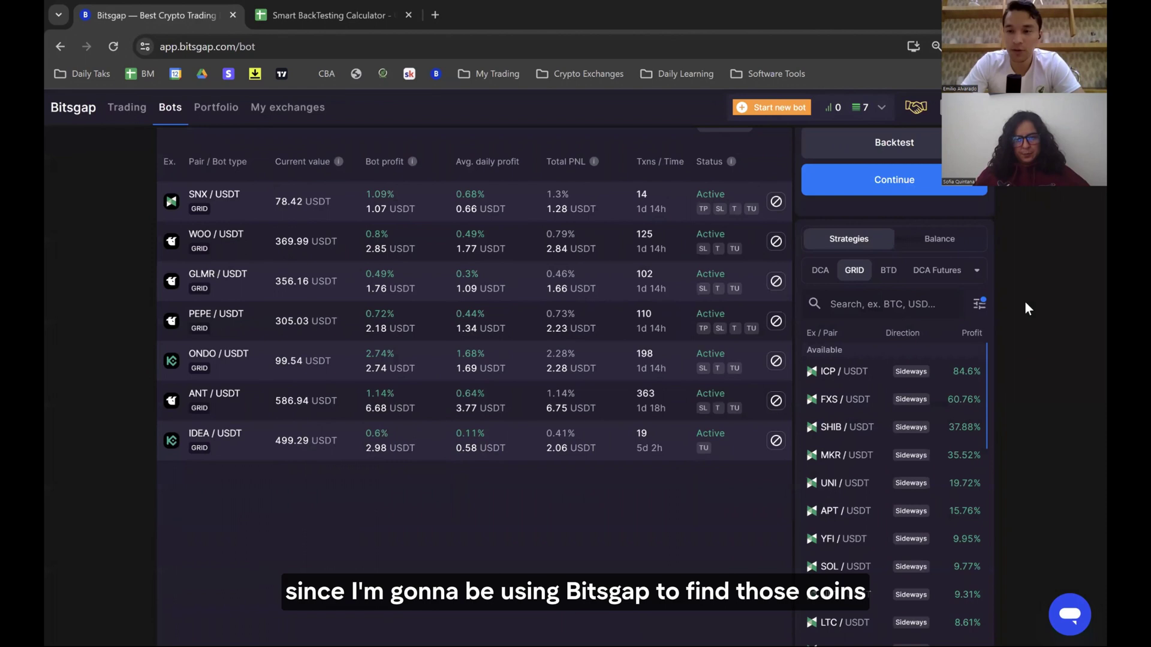
click(980, 305)
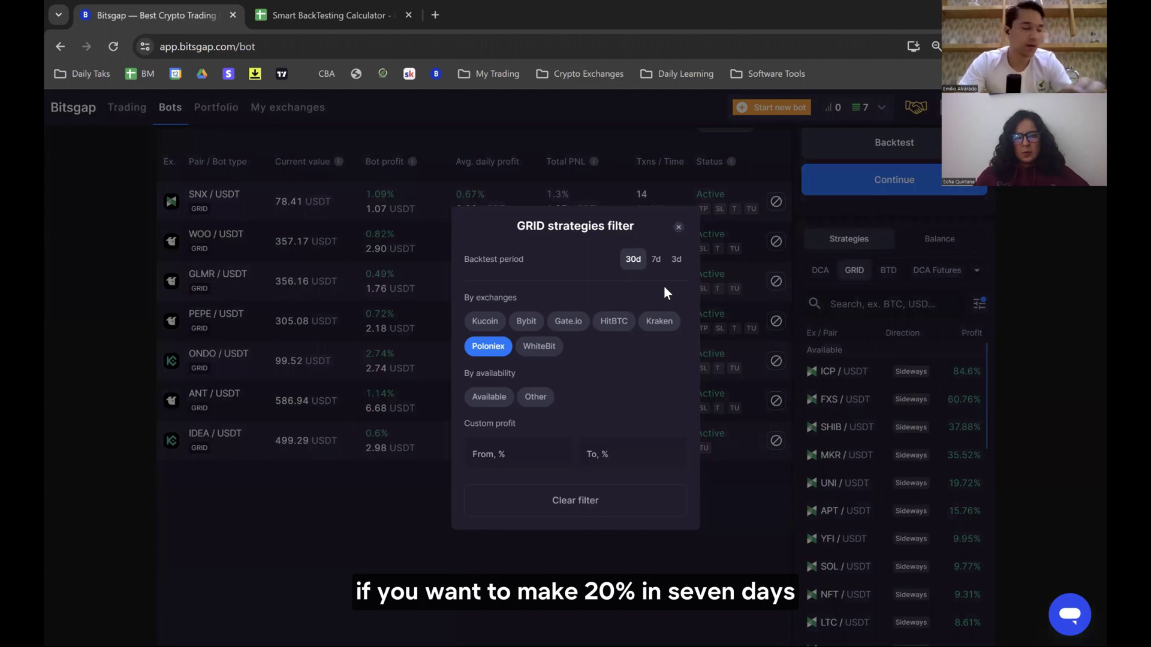
click(676, 259)
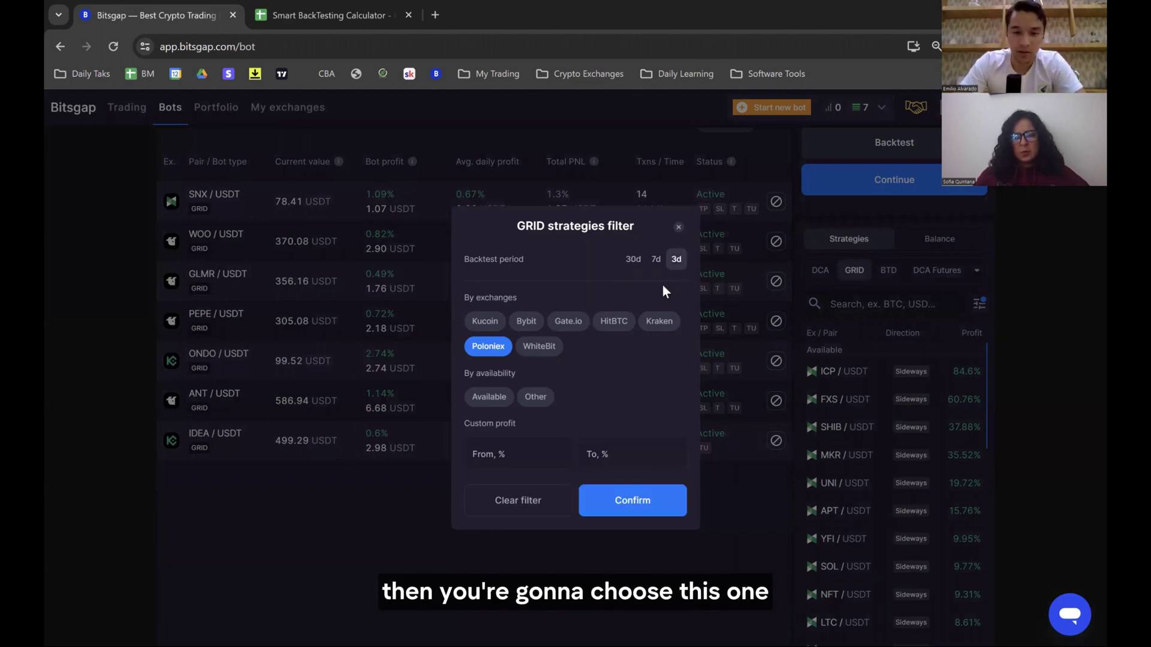
click(633, 259)
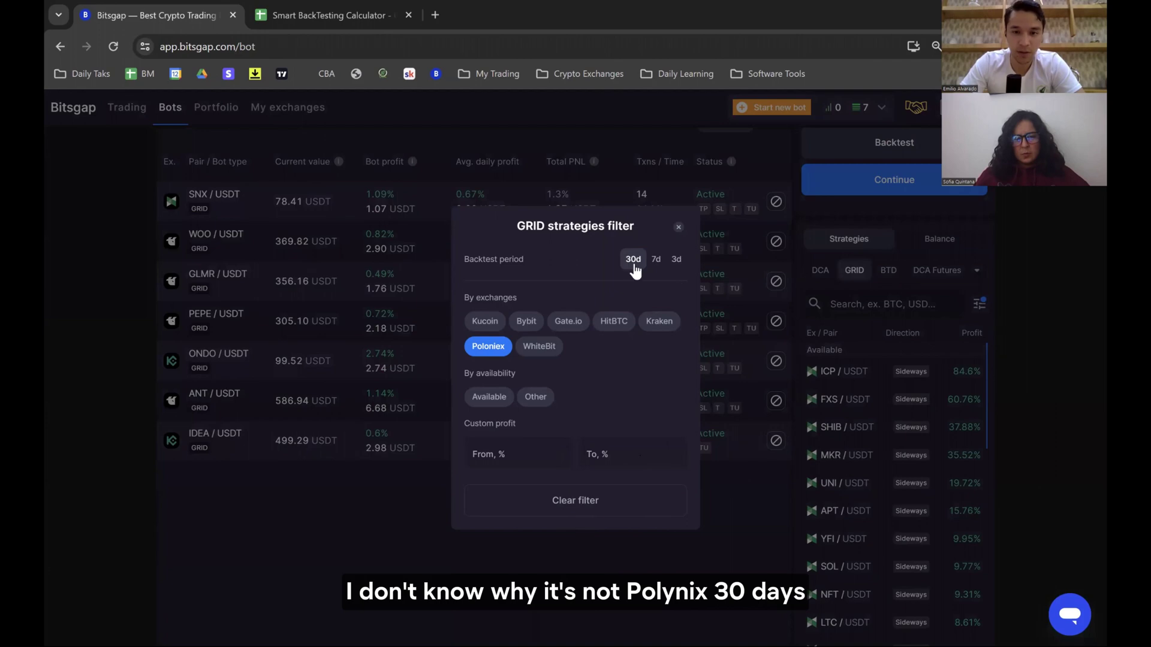
click(699, 508)
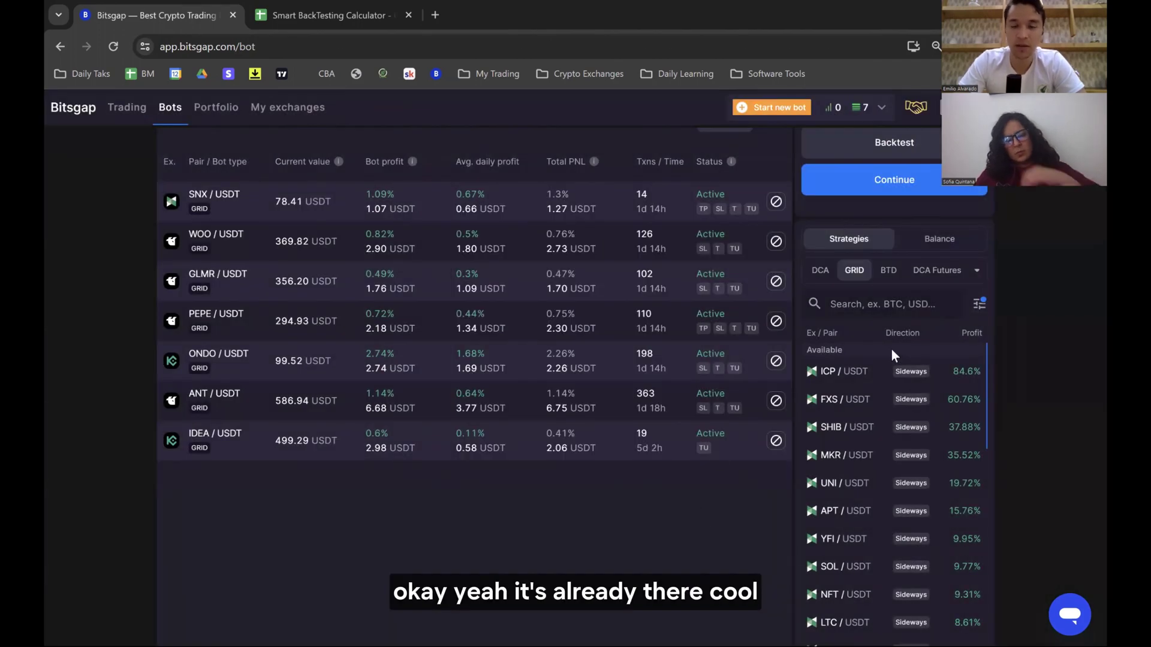
- Examine the list of Poloniex GRID strategies and their profit percentages for candidate coin pairs
scroll(890, 350, up, 1)
scroll(894, 349, down, 3)
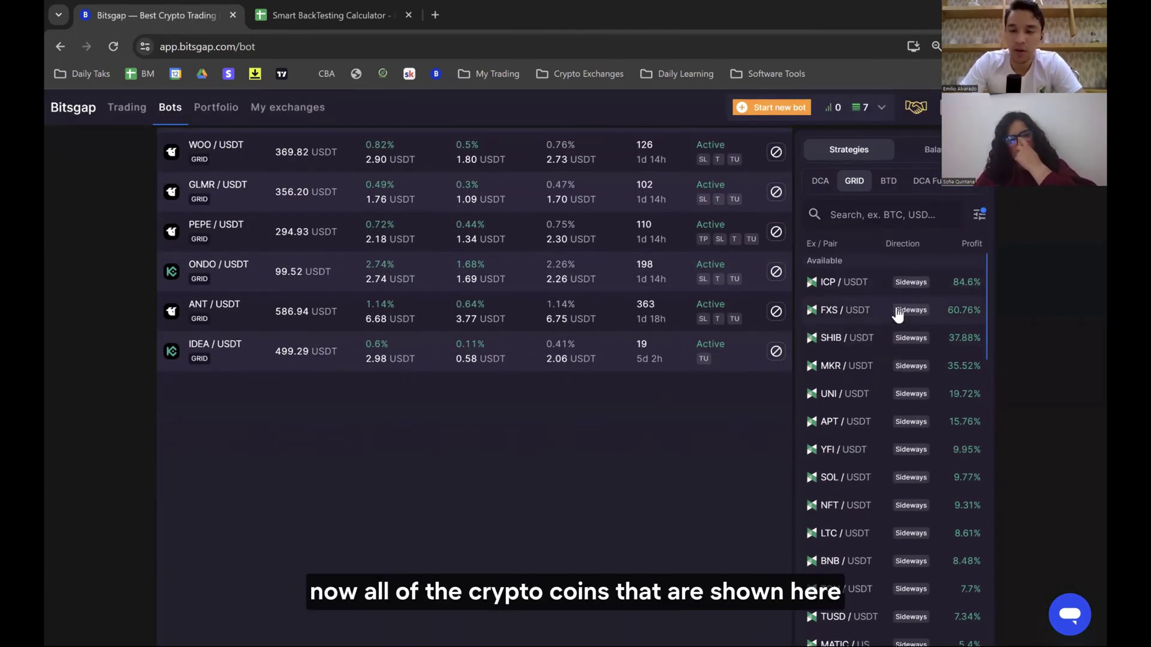
scroll(897, 313, down, 3)
scroll(897, 314, down, 5)
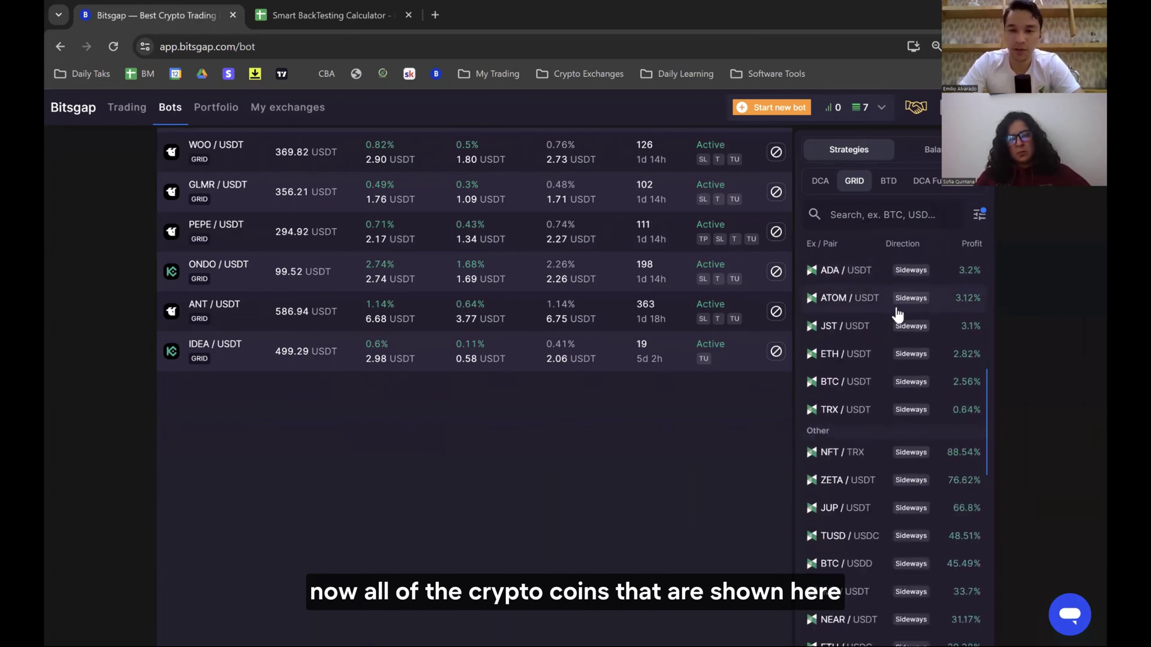
scroll(897, 314, up, 7)
scroll(902, 382, down, 3)
scroll(900, 381, up, 5)
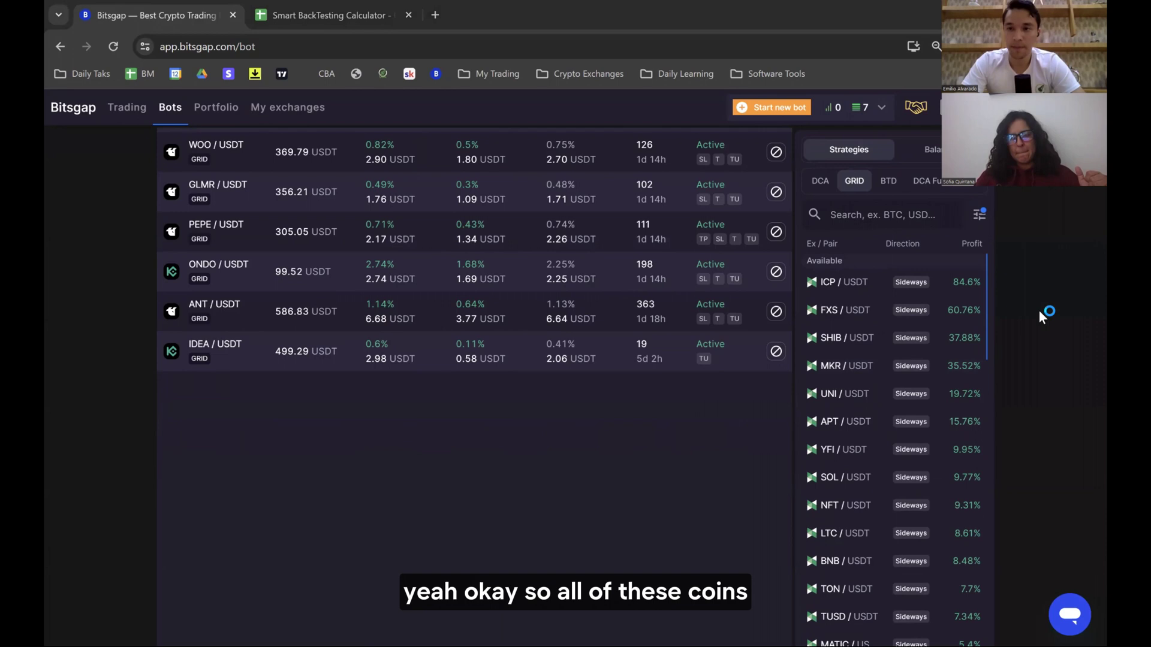
scroll(958, 370, down, 4)
scroll(957, 371, up, 5)
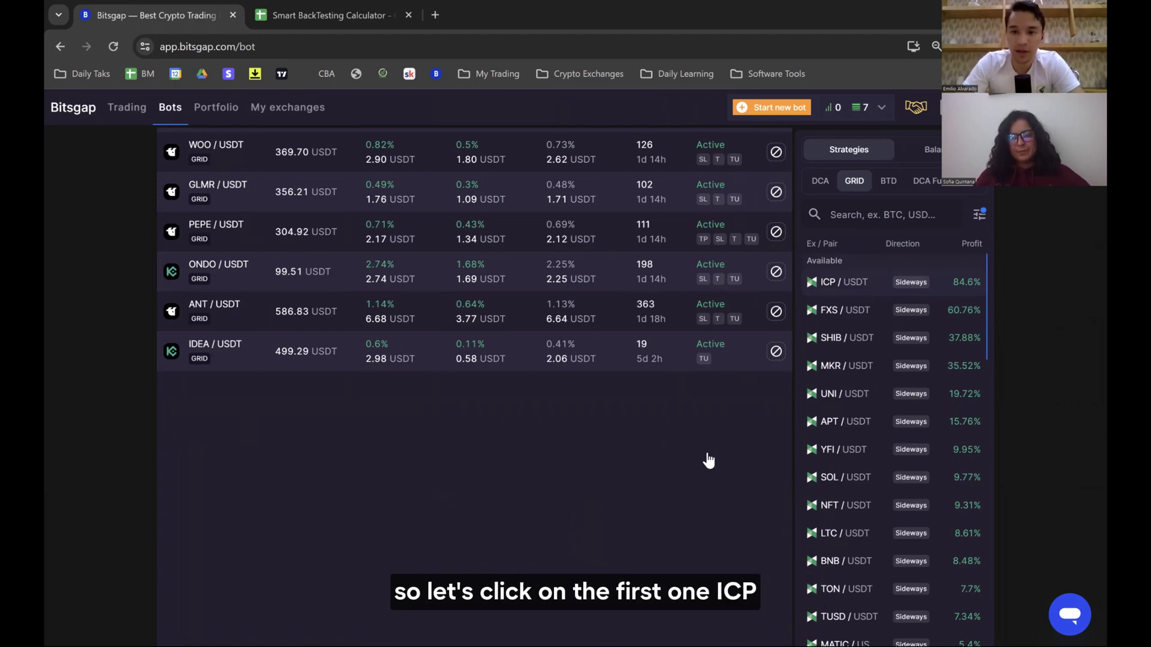
- Load the ICP / USDT GRID strategy and lower the grid's high price on the chart to about 12.334
click(815, 291)
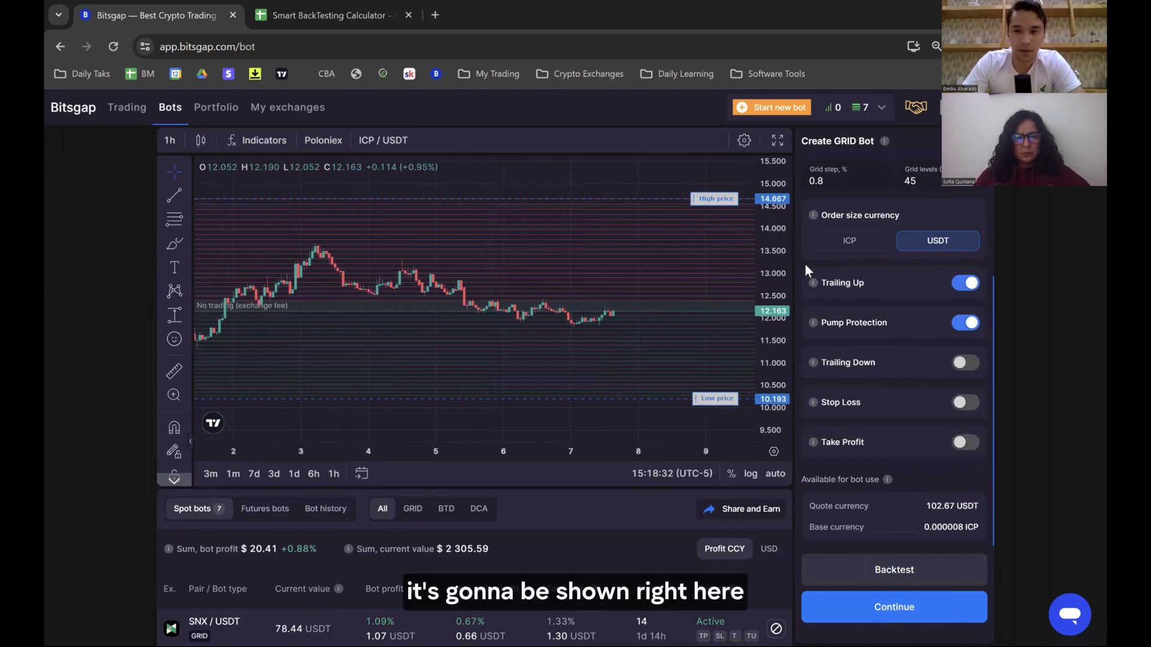
scroll(805, 264, up, 4)
drag(720, 202, 616, 339)
scroll(616, 340, down, 1)
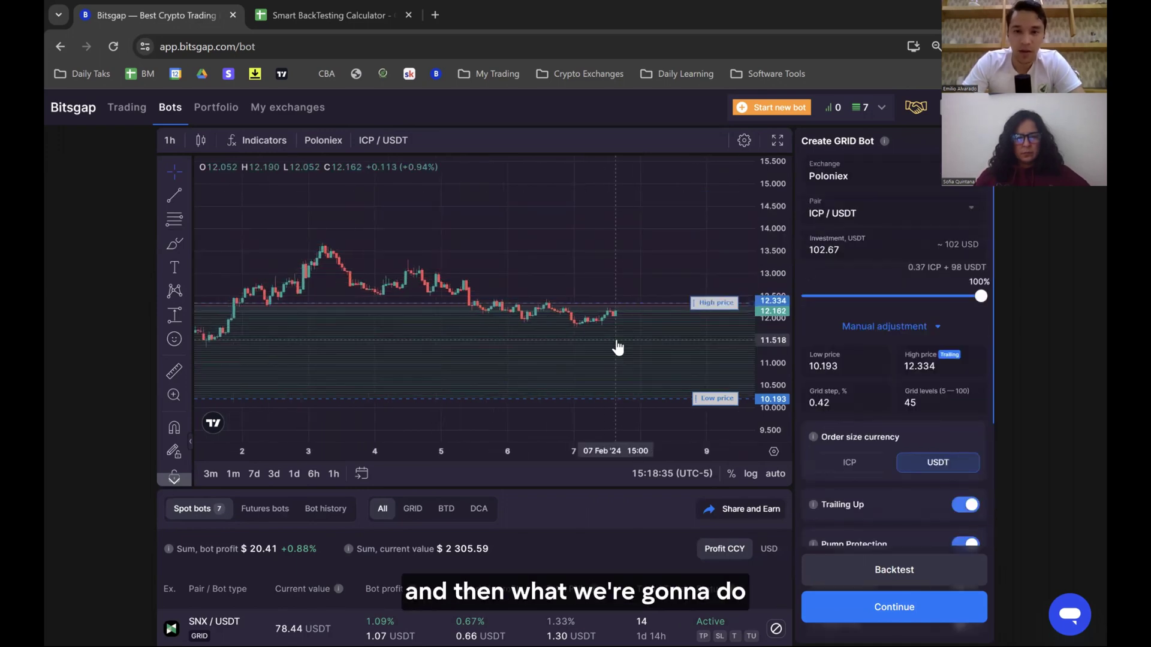
scroll(618, 348, down, 3)
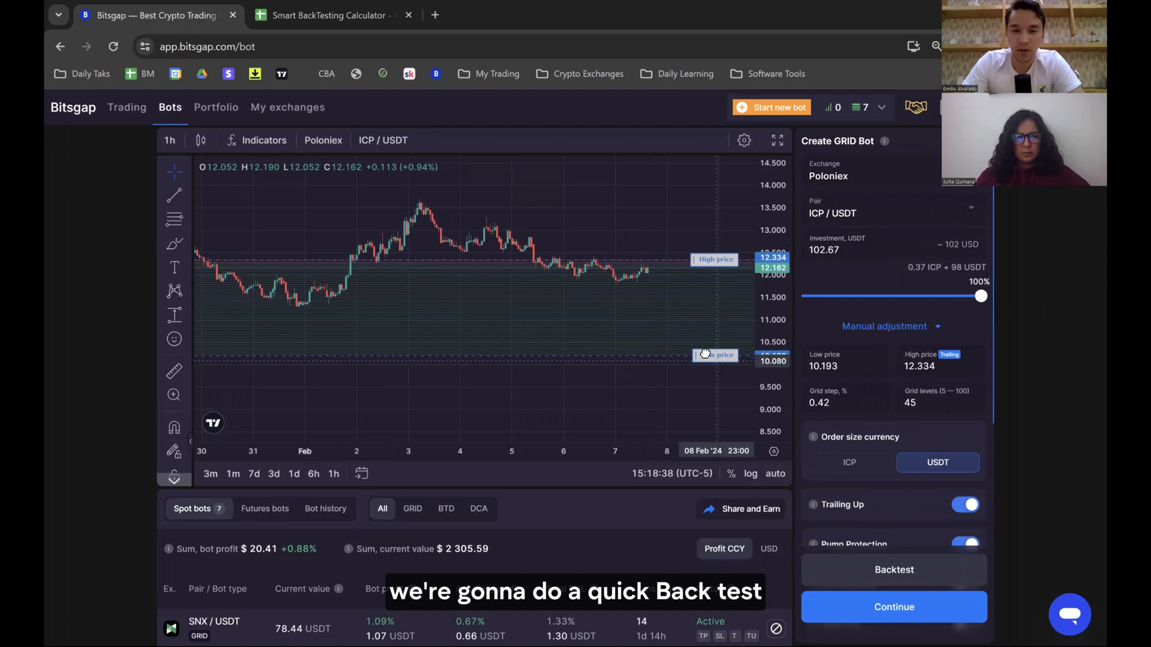
- Narrow the grid on the chart by raising the low price to about 11.133, and set the high price to about 12.406
drag(705, 353, 683, 313)
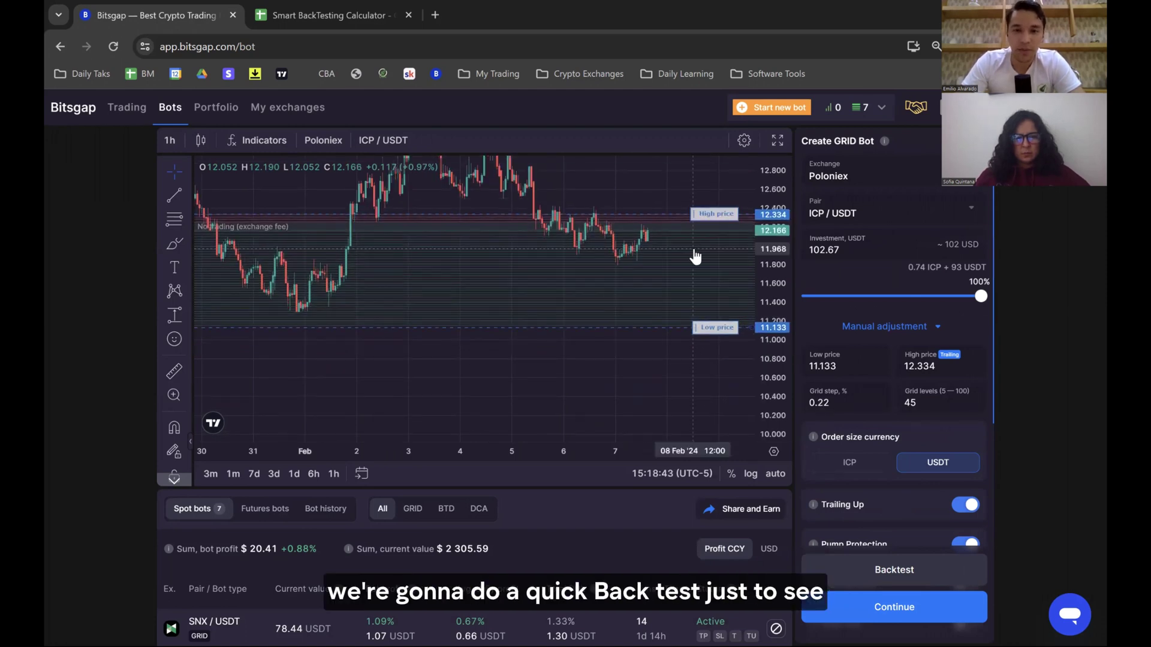
scroll(696, 256, up, 2)
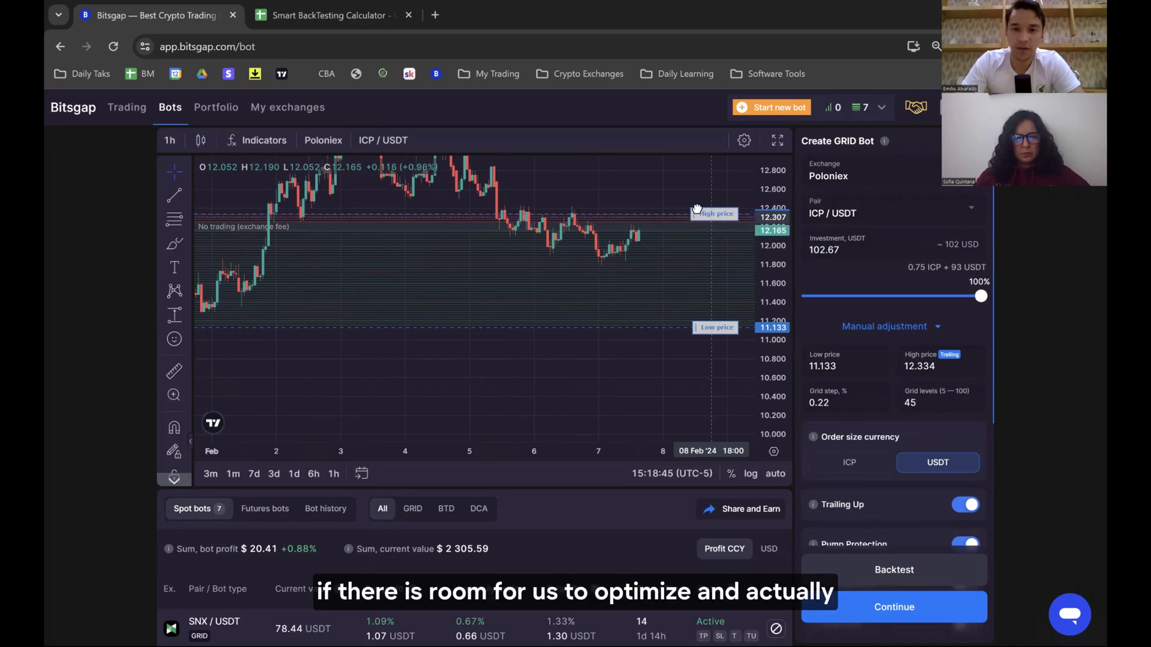
drag(697, 208, 697, 202)
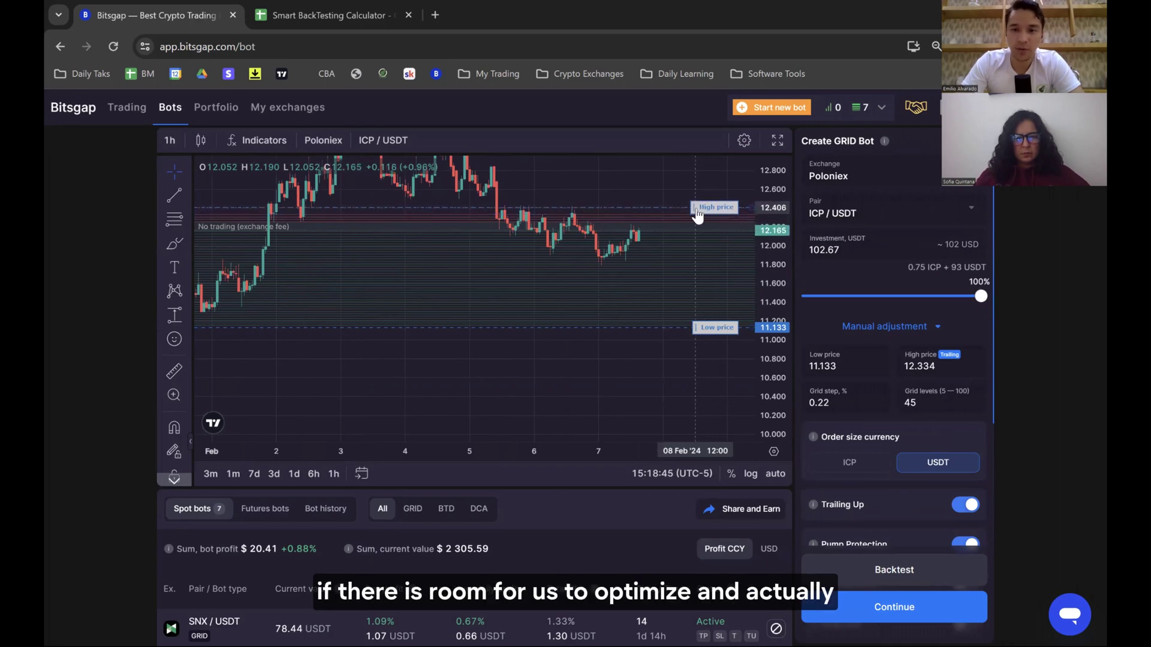
- Run a backtest of the ICP / USDT grid bot on Poloniex
click(878, 567)
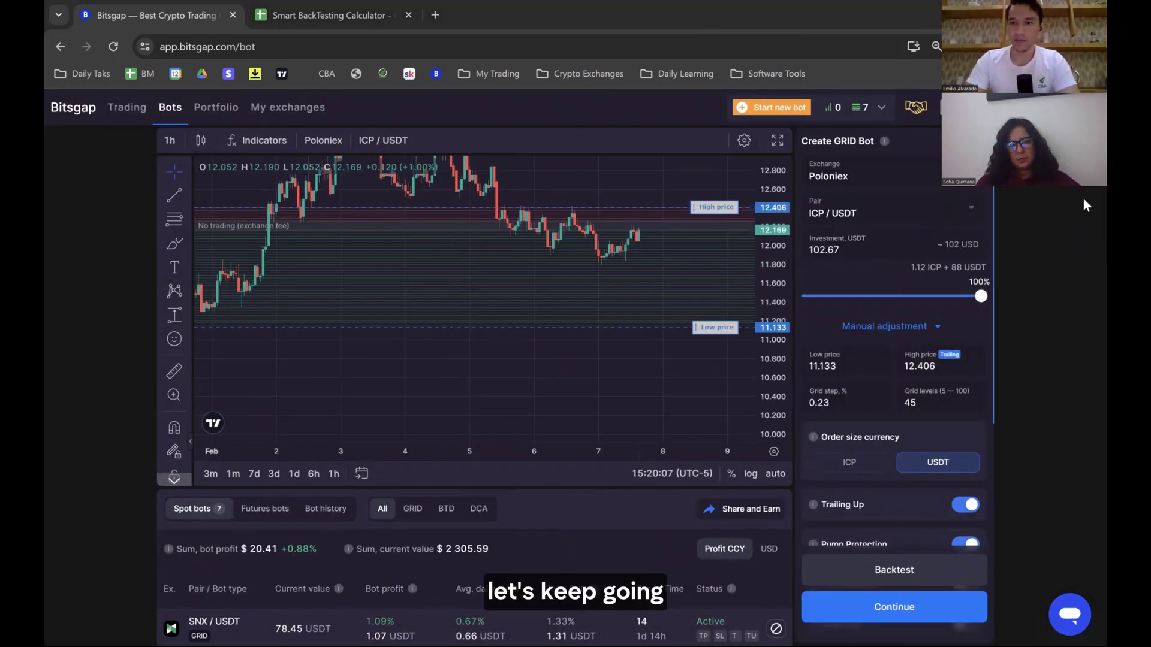
scroll(586, 329, up, 2)
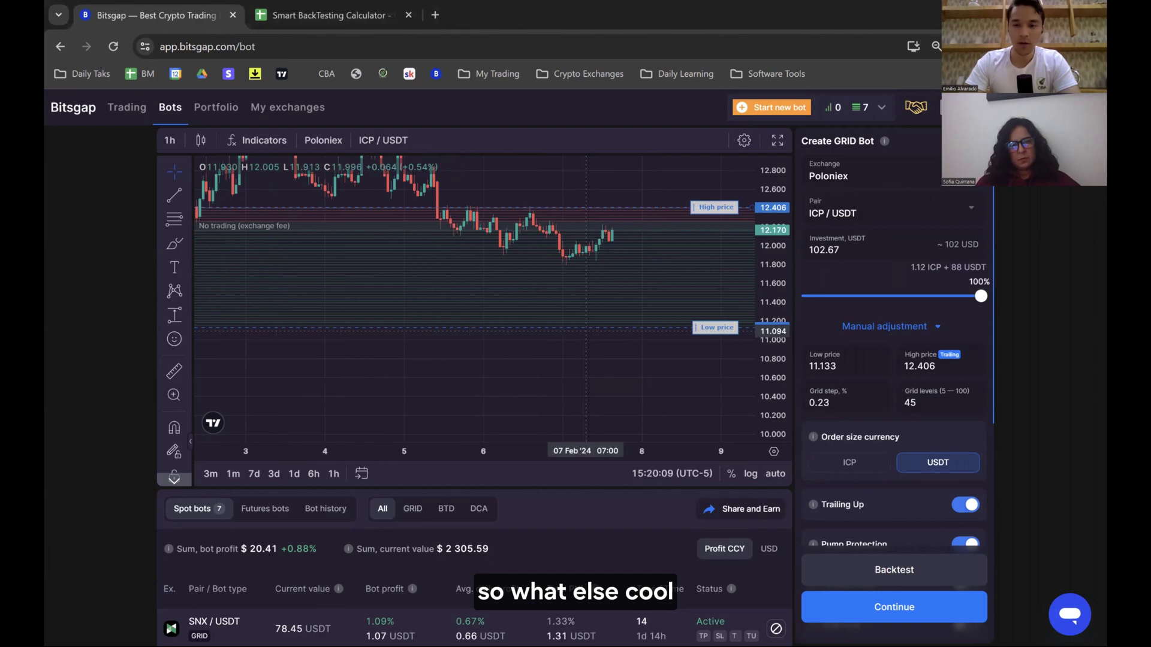
click(846, 575)
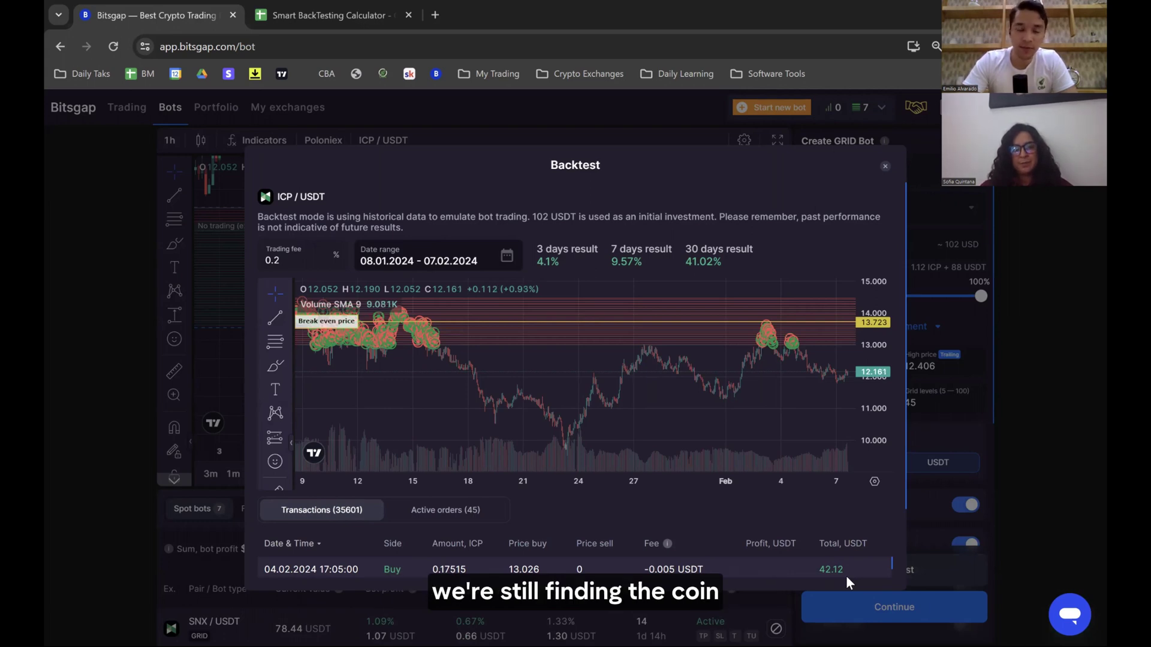
- Tick off steps 1 and 2 in the Smart BackTesting Calculator checklist and return to the ICP / USDT backtest in Bitsgap
click(257, 10)
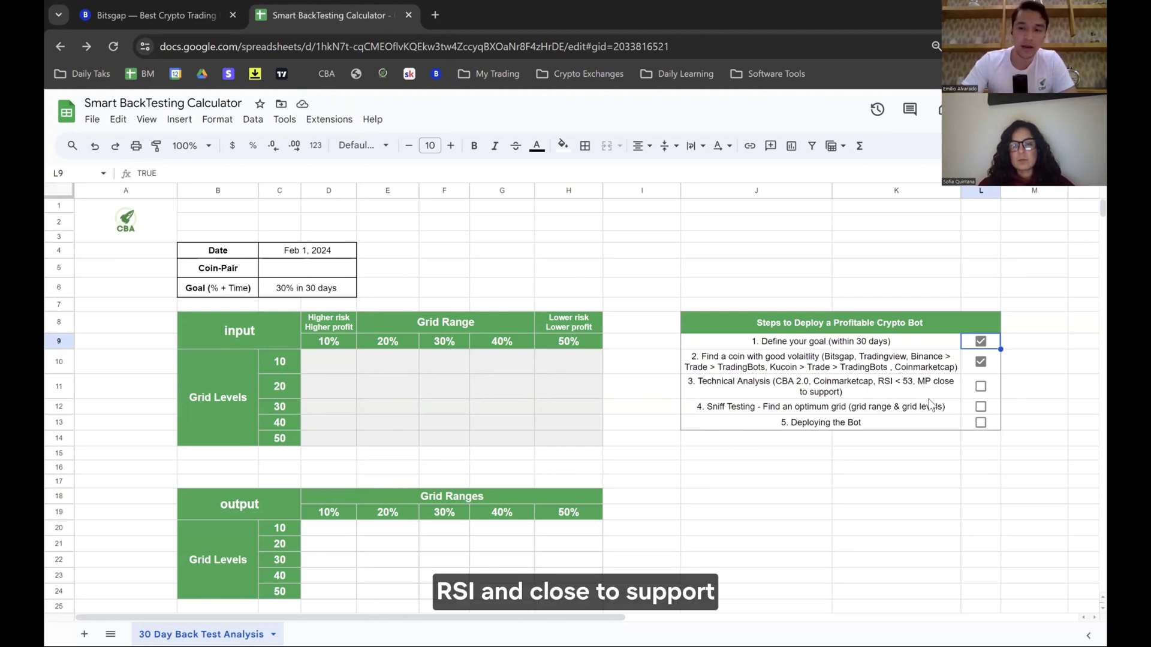
click(190, 11)
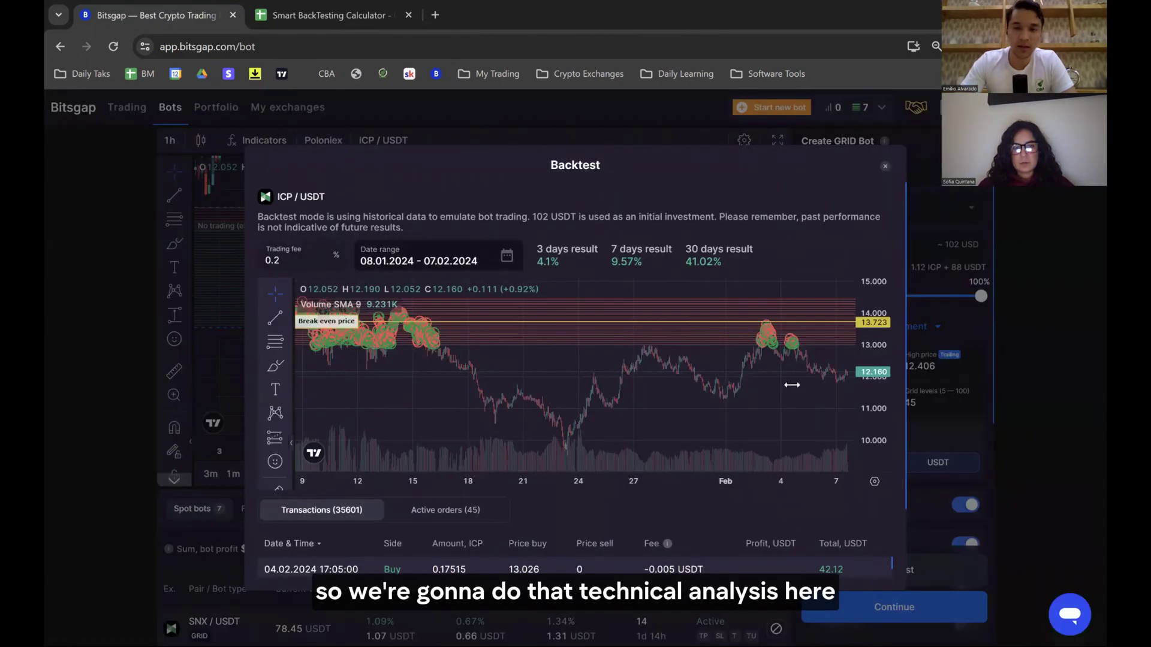
scroll(791, 385, up, 2)
triple_click(375, 203)
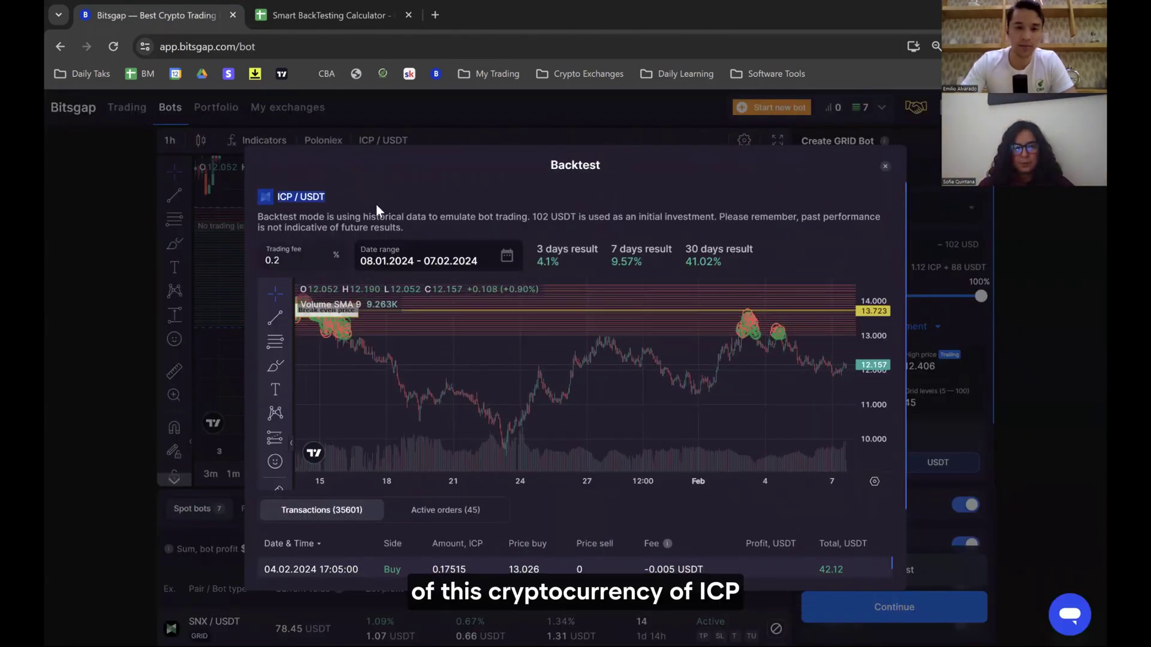
- Look up ICP on CoinMarketCap and examine Internet Computer's market cap and 24-hour volume
click(440, 18)
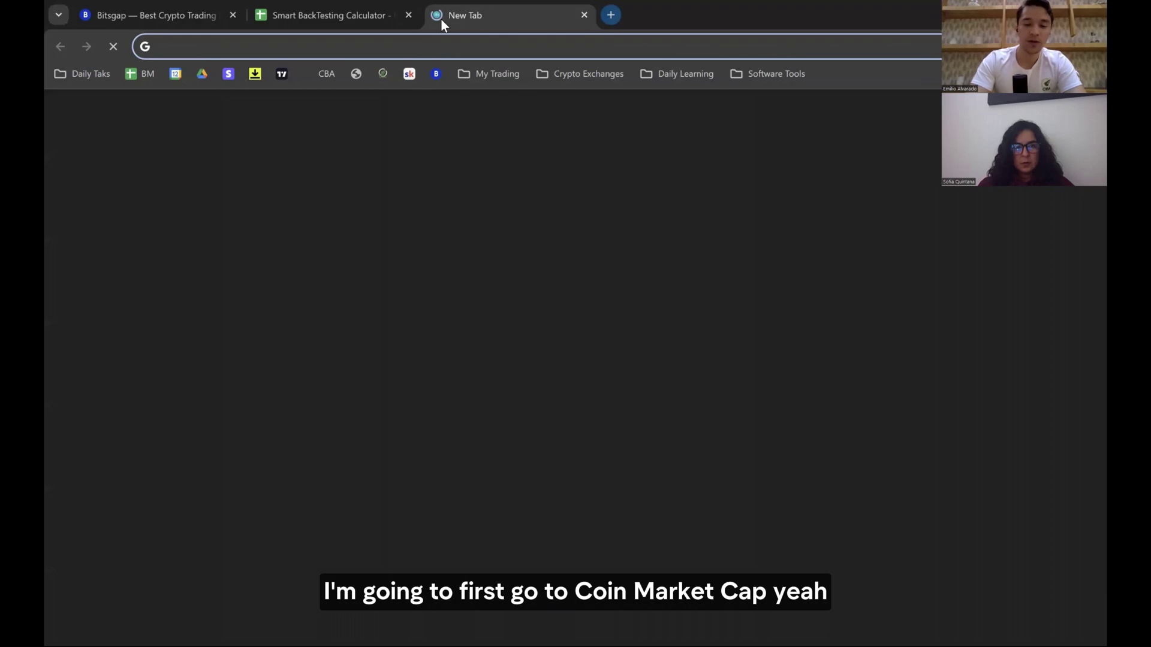
text(coinmarketcap.com)
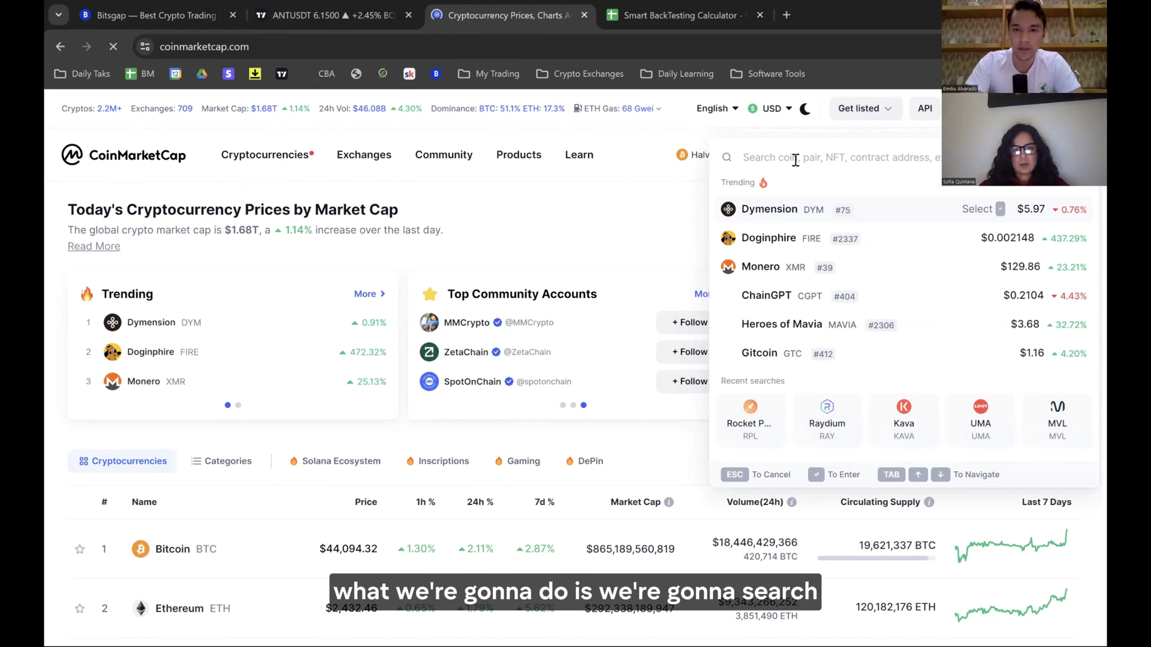
text(IC)
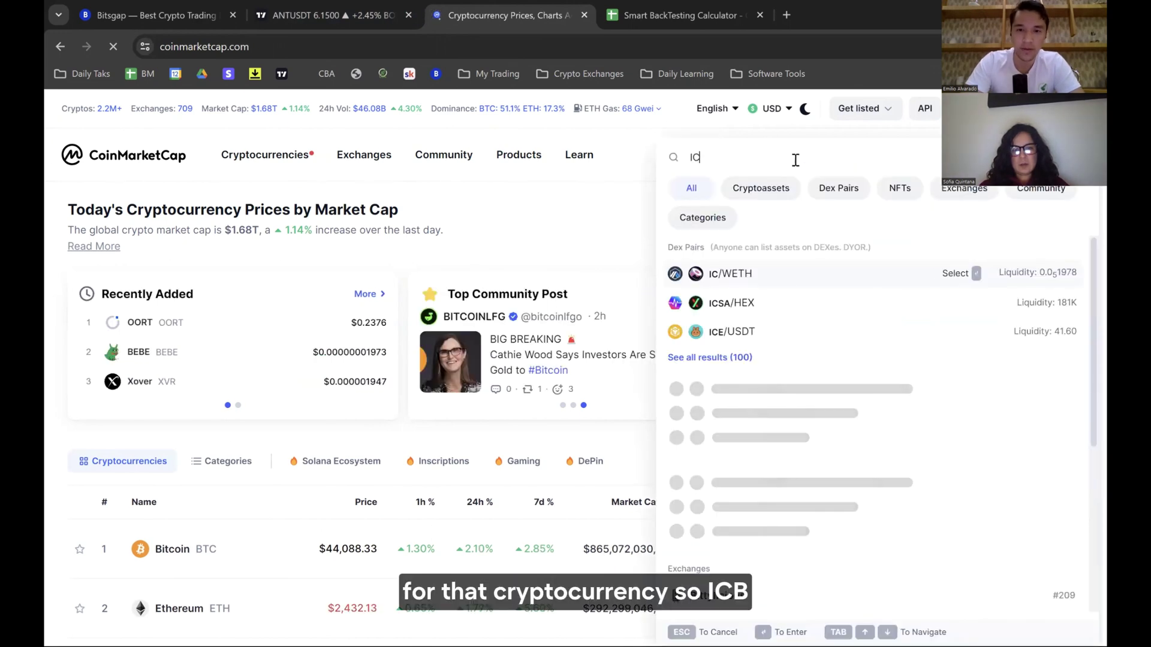
text(P)
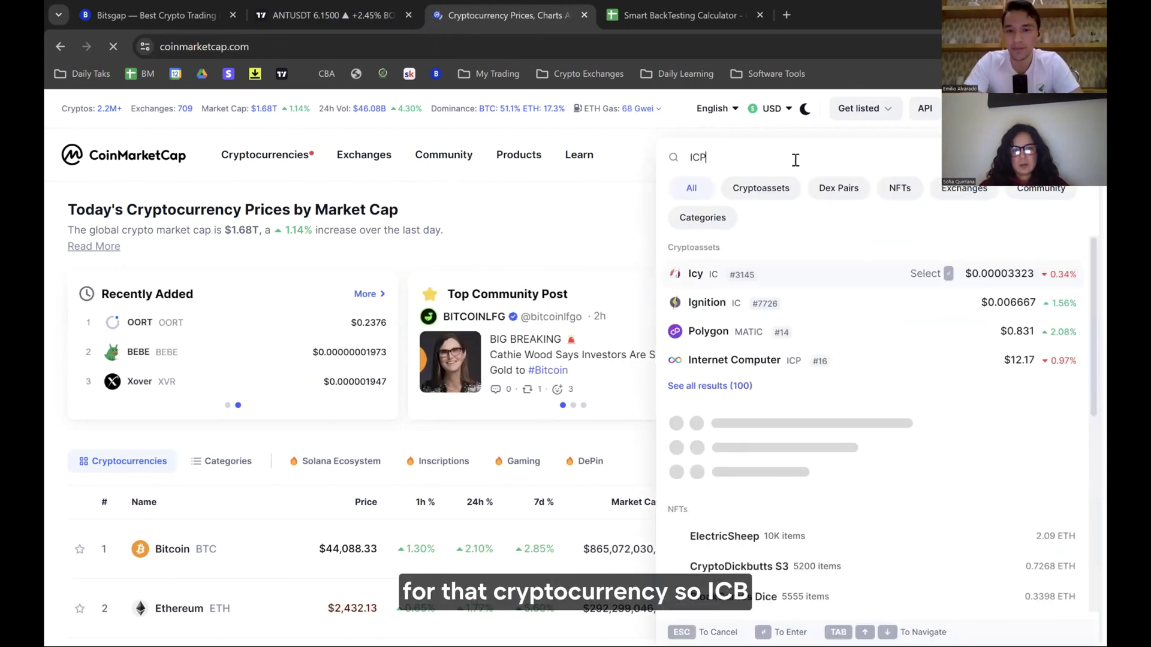
key(Return)
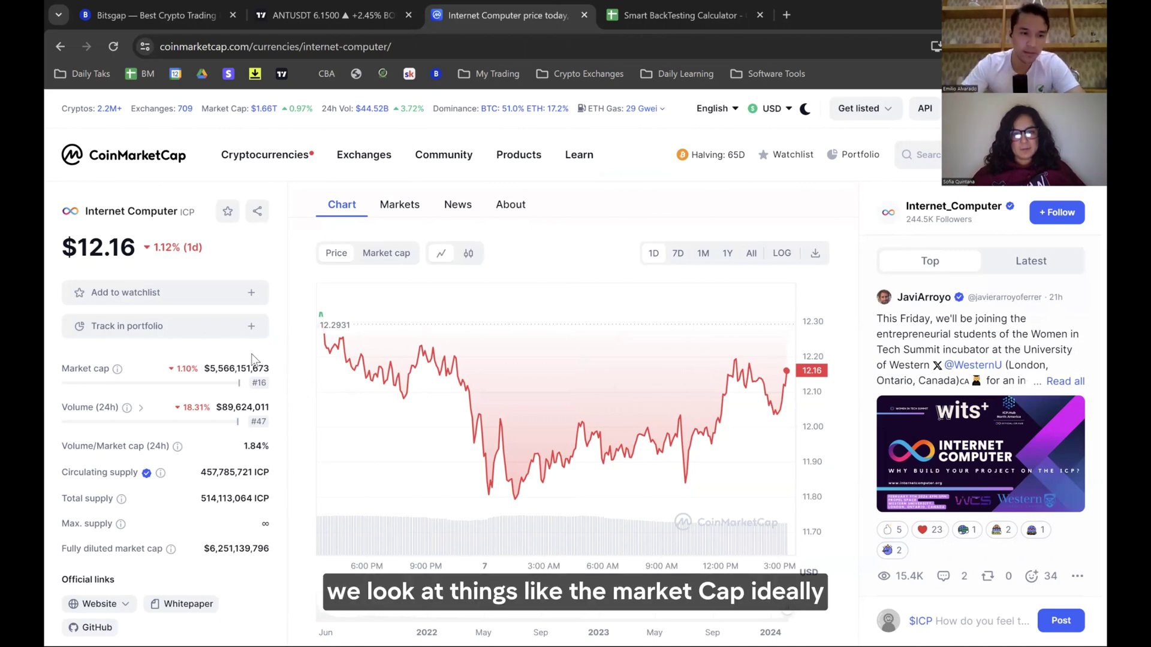
double_click(271, 369)
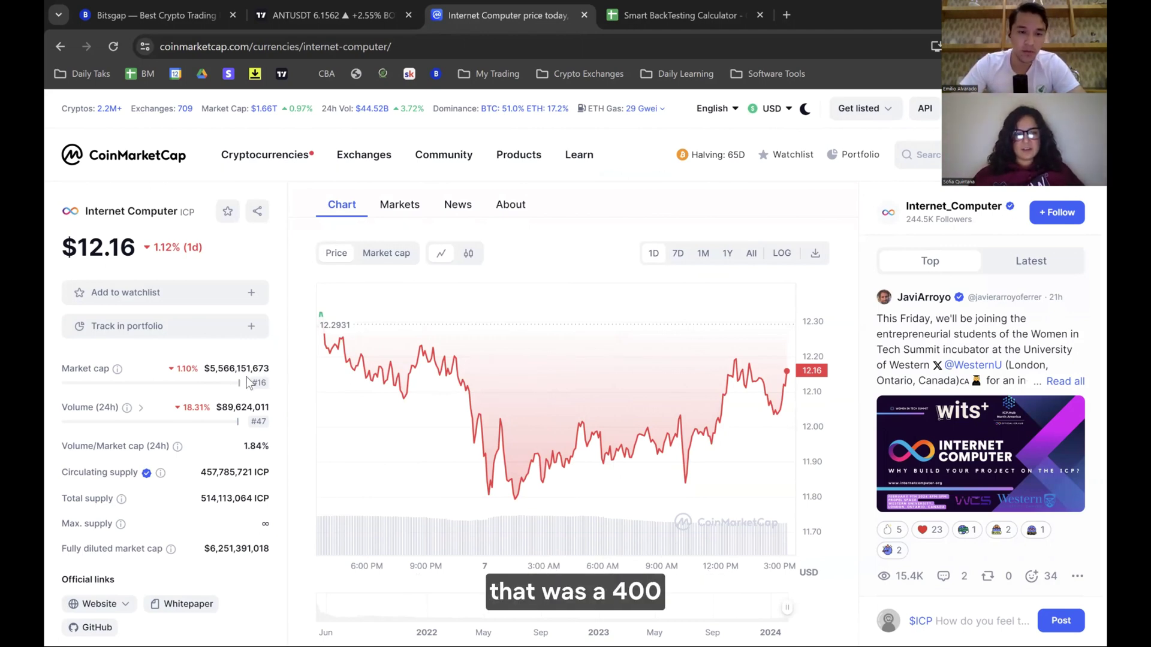
mouse_move(691, 462)
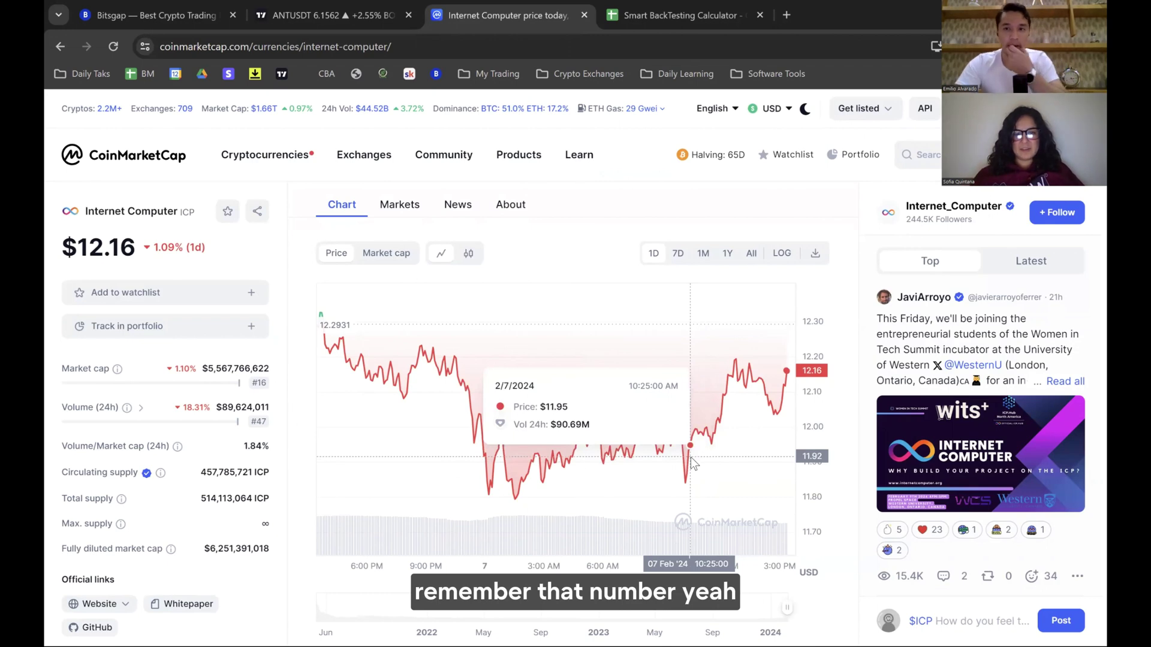
mouse_move(240, 423)
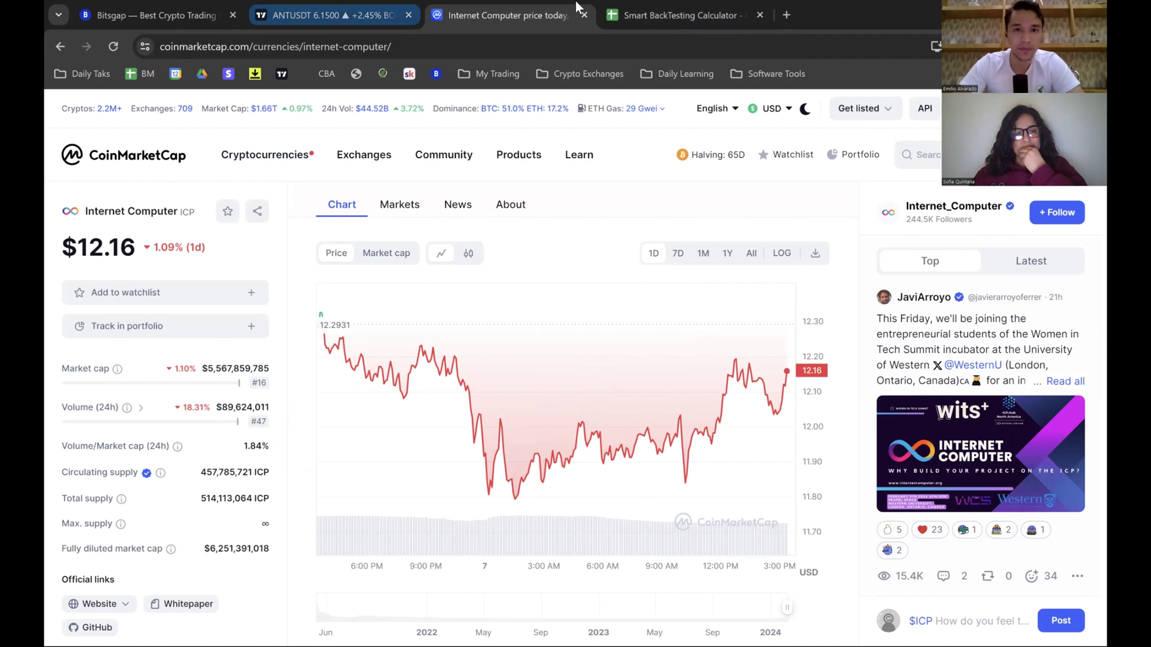
- Switch to TradingView and load the WhiteBIT ICPUSDT chart
drag(331, 15, 557, 9)
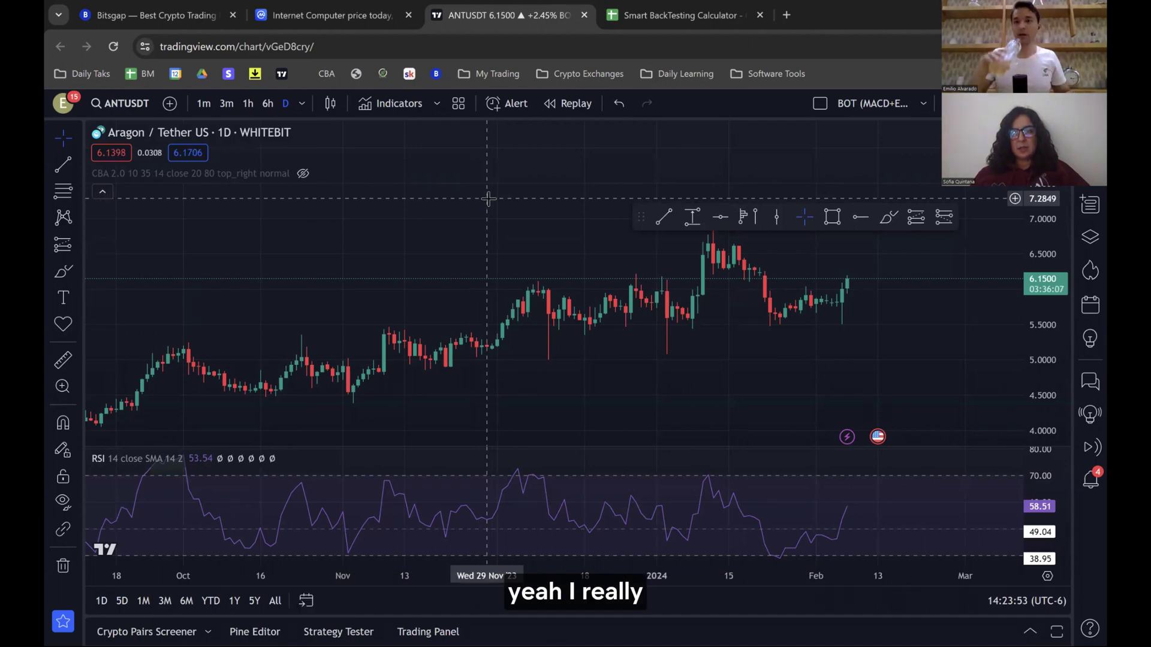
text(INCP)
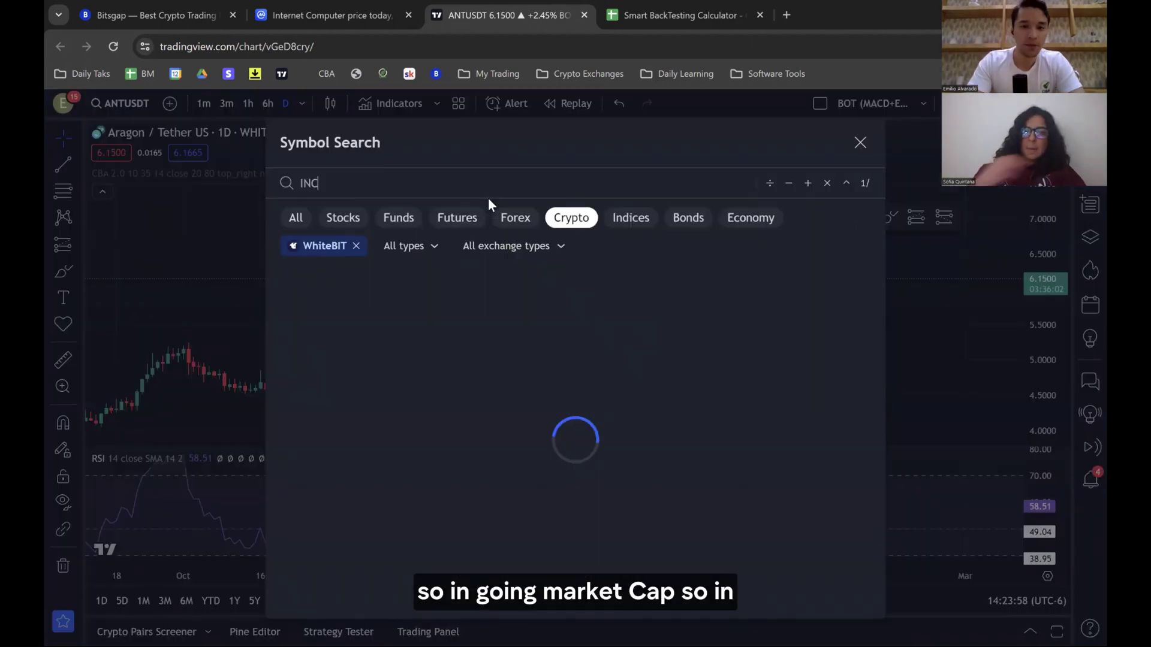
key(BackSpace)
key(BackSpace)
key(BackSpace)
key(BackSpace)
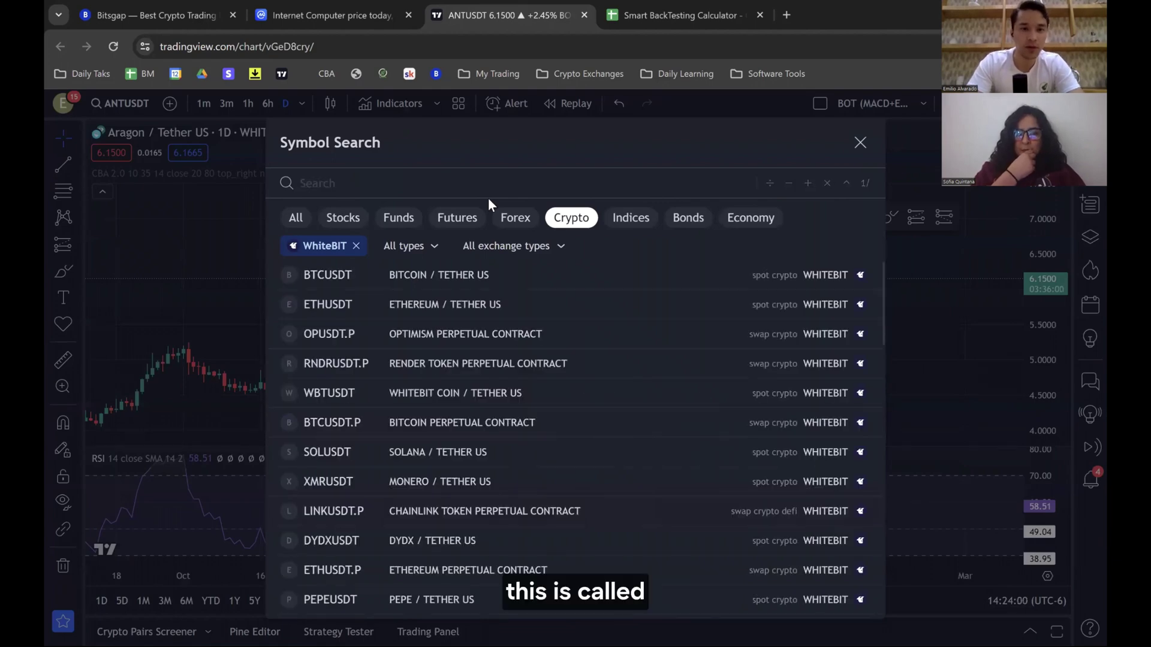
text(ICP)
key(Return)
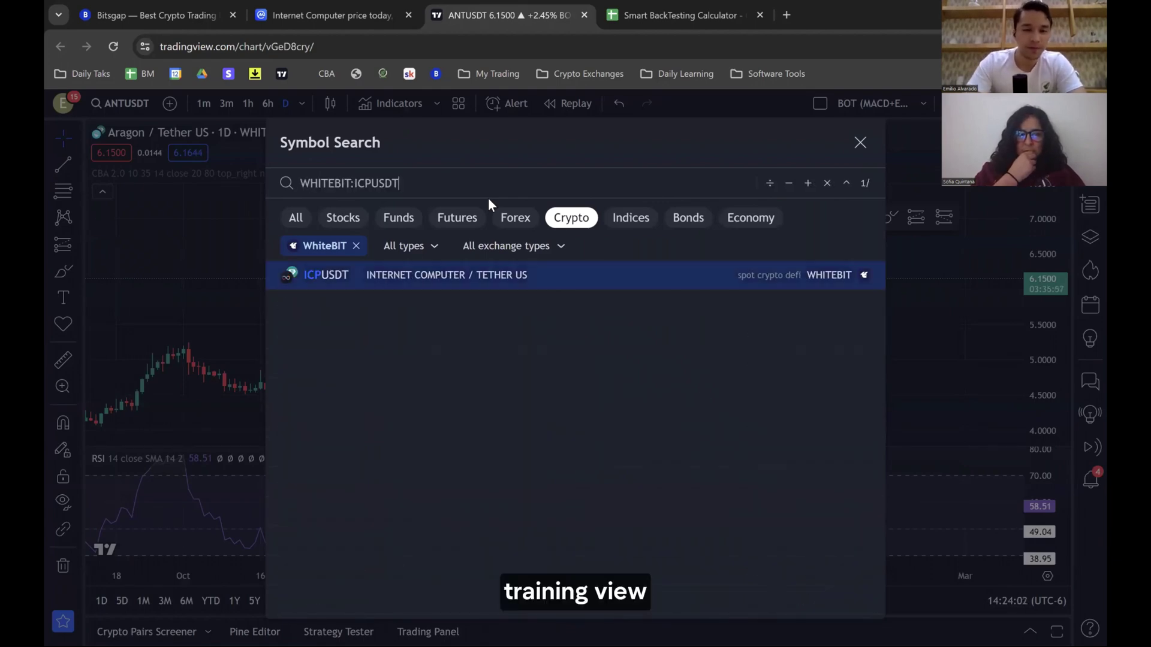
- Show the CBA 2.0 indicator on the ICPUSDT chart and shift the floating drawing toolbar away from the indicator table's Volatility row
click(302, 175)
scroll(796, 378, up, 2)
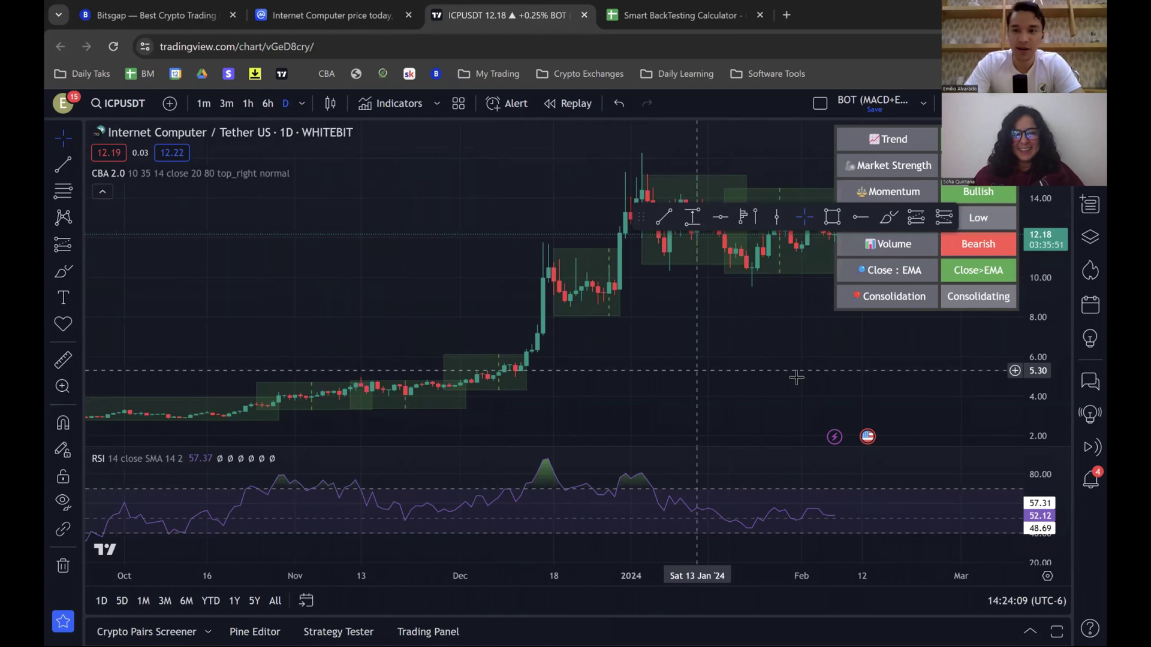
drag(749, 379, 543, 394)
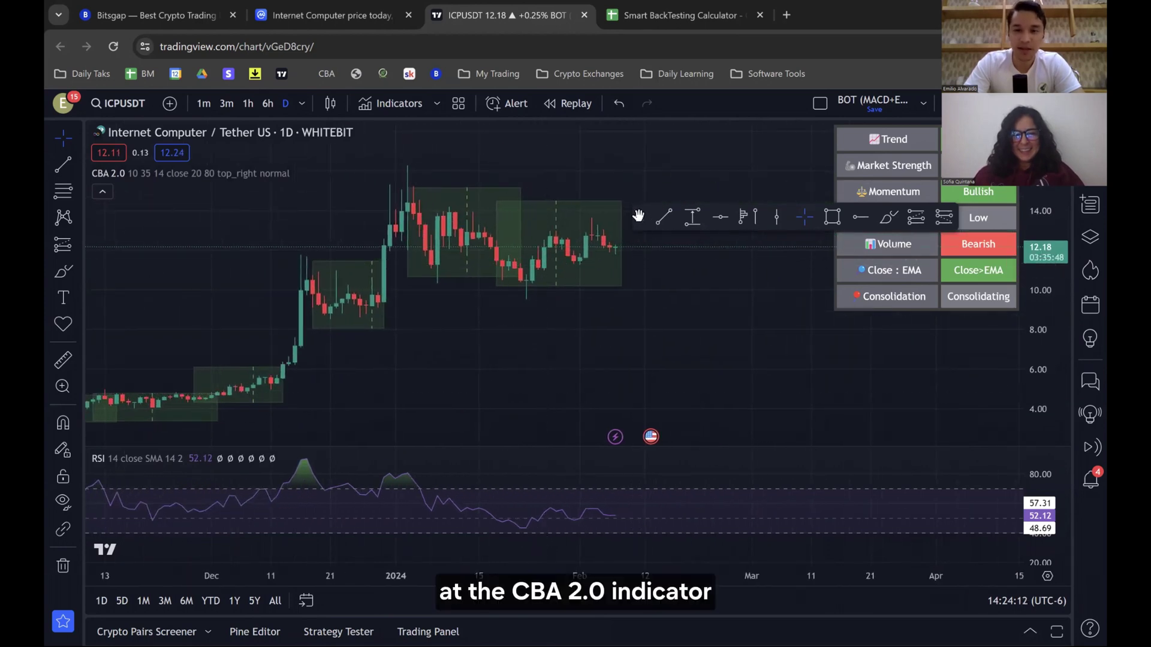
mouse_move(640, 219)
mouse_down()
mouse_move(563, 170)
mouse_move(540, 170)
mouse_up()
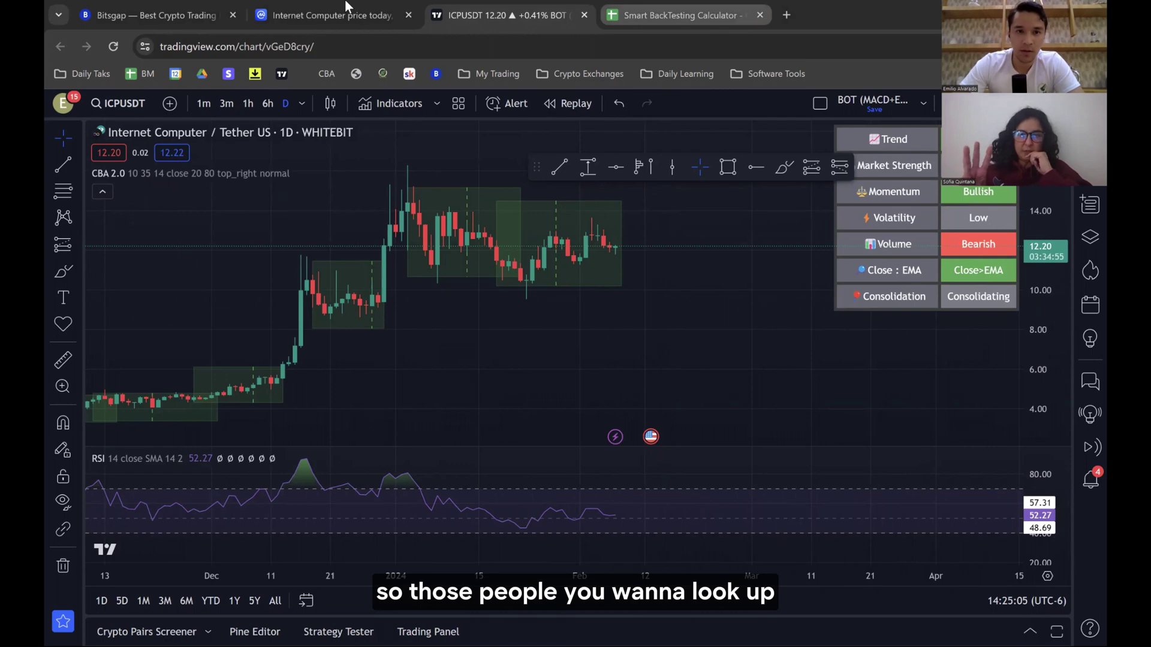
- Return to the ICP / USDT chart in Bitsgap and go back 30 days in the price history to early January 2024
drag(683, 15, 345, 7)
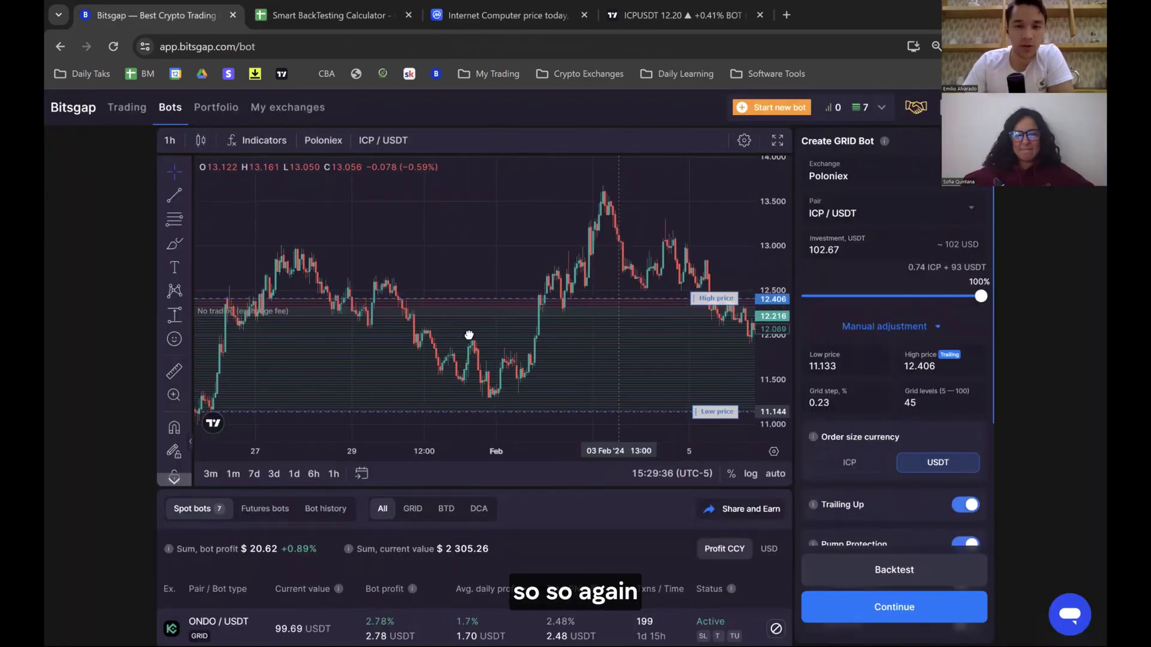
scroll(262, 357, up, 3)
drag(349, 338, 429, 352)
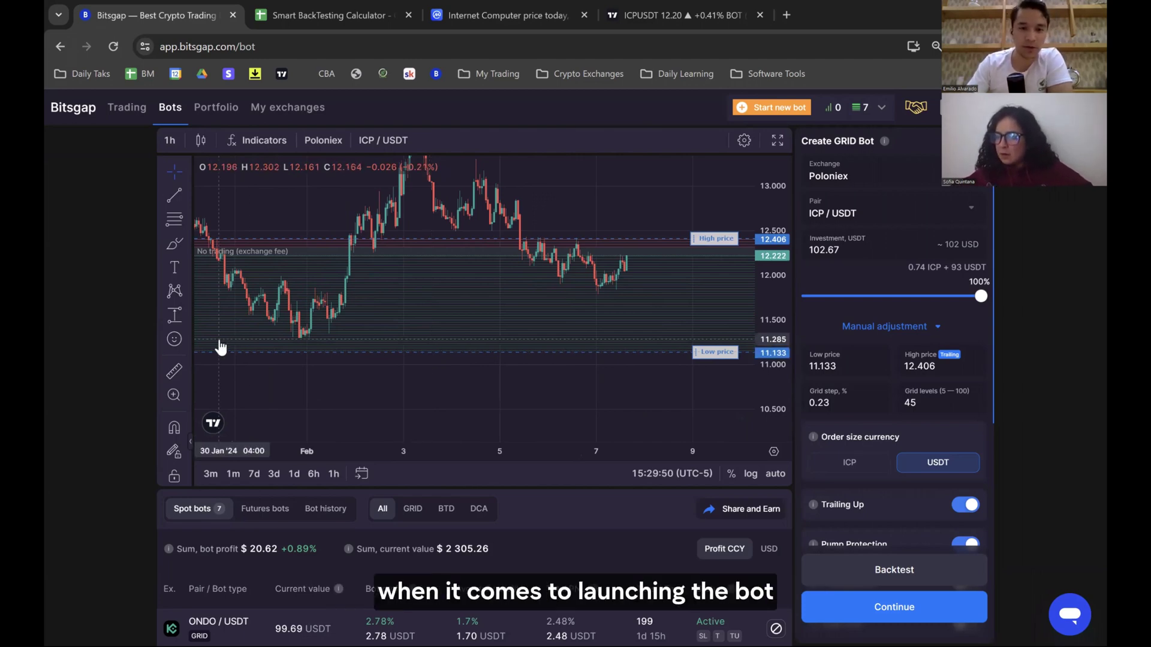
scroll(222, 346, up, 1)
drag(300, 339, 392, 333)
scroll(429, 372, up, 3)
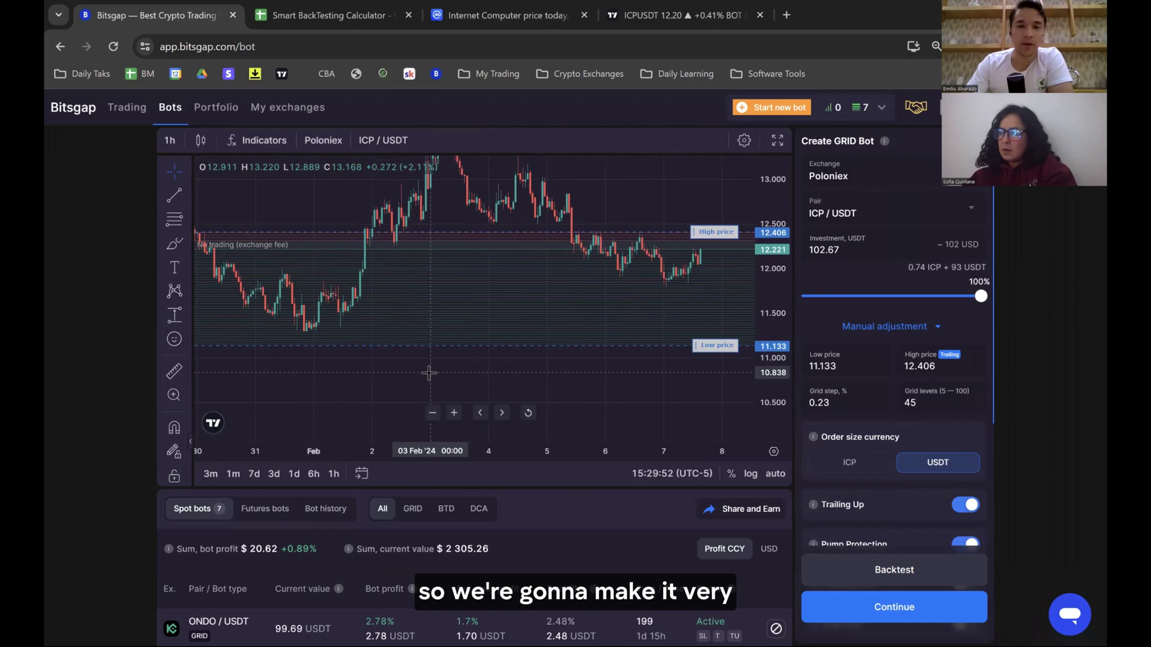
scroll(430, 373, down, 3)
scroll(429, 373, down, 1)
scroll(429, 373, up, 4)
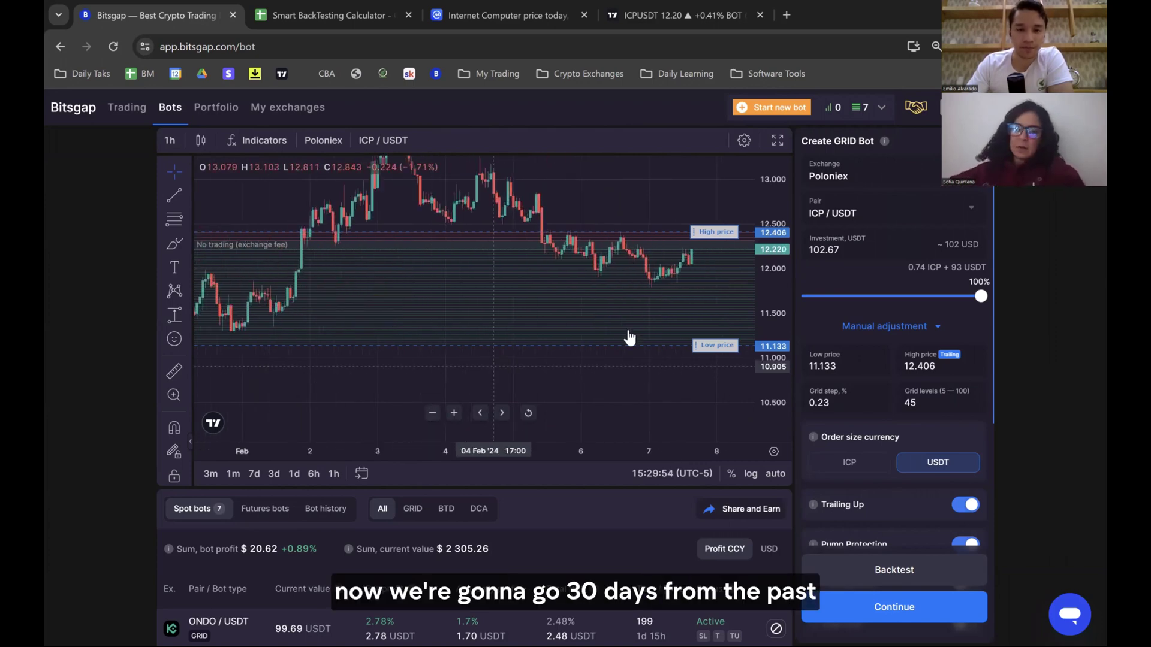
drag(629, 336, 705, 351)
drag(774, 210, 774, 277)
drag(699, 315, 595, 330)
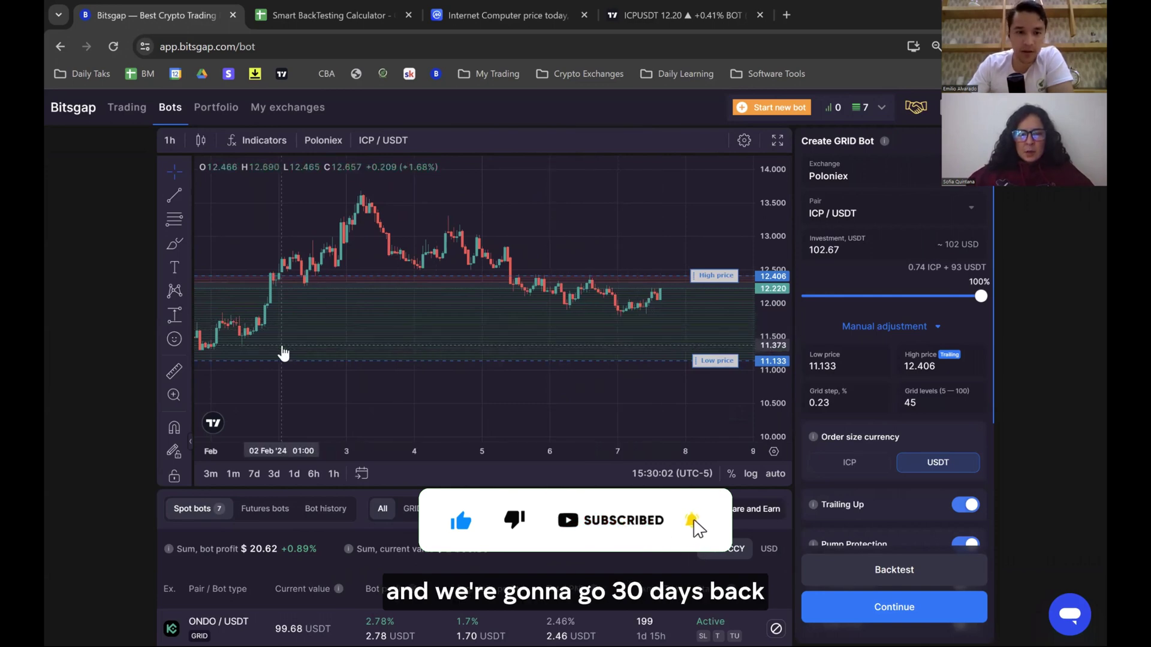
scroll(486, 329, down, 5)
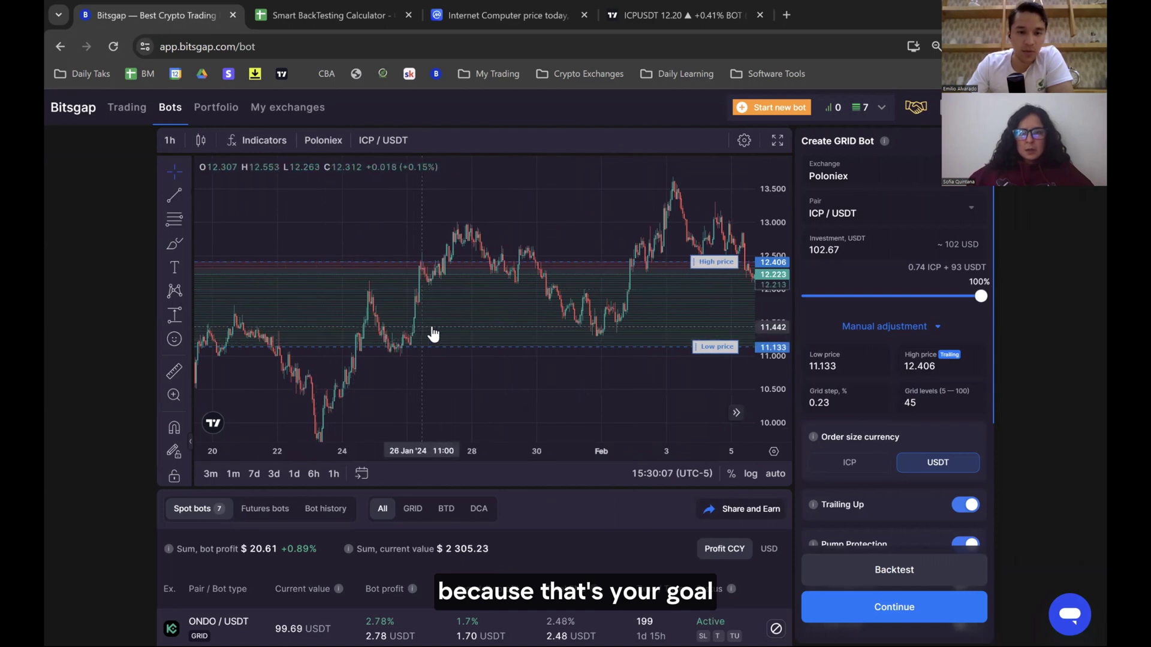
scroll(432, 334, up, 2)
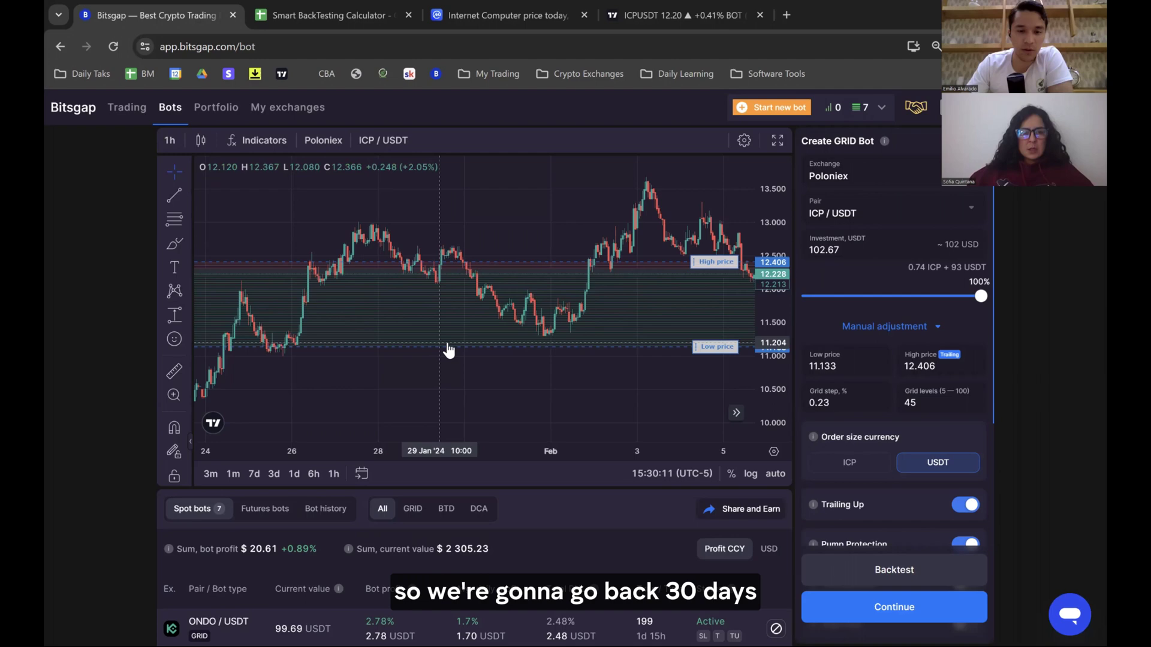
scroll(384, 387, down, 3)
drag(381, 388, 607, 327)
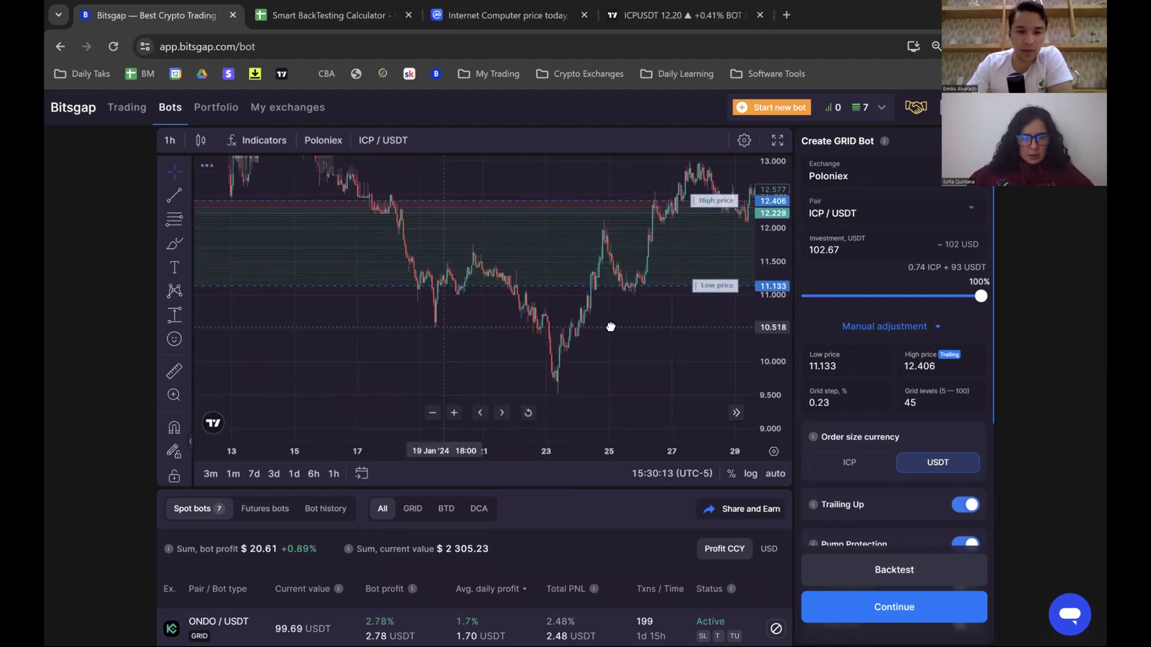
drag(312, 318, 824, 384)
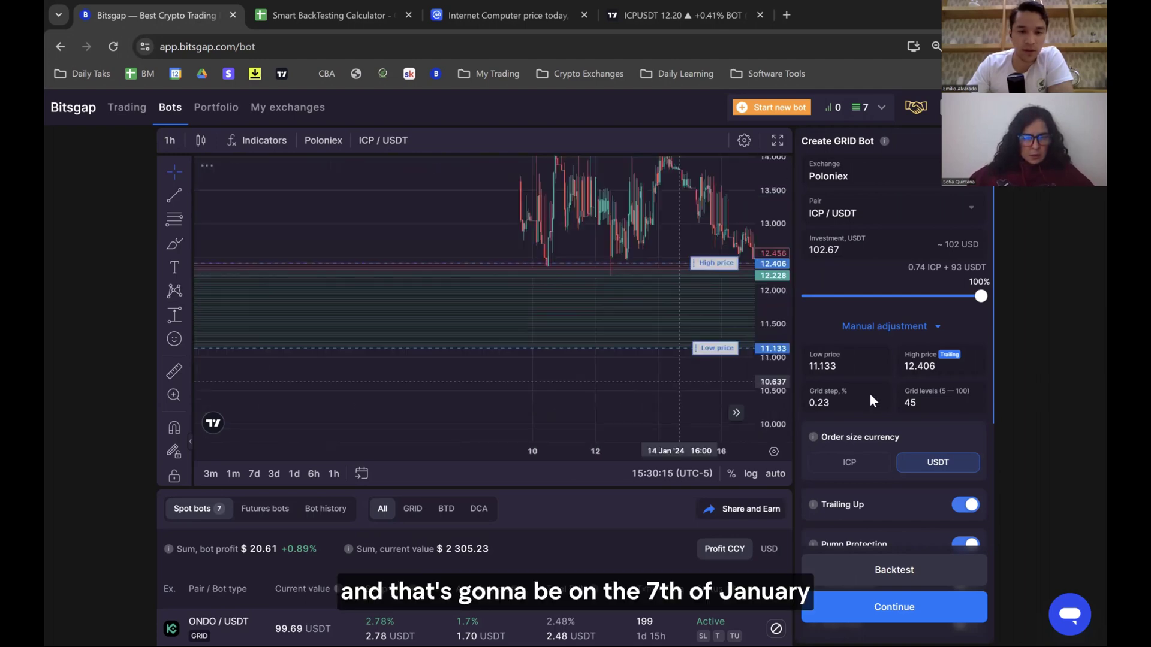
drag(761, 295, 759, 400)
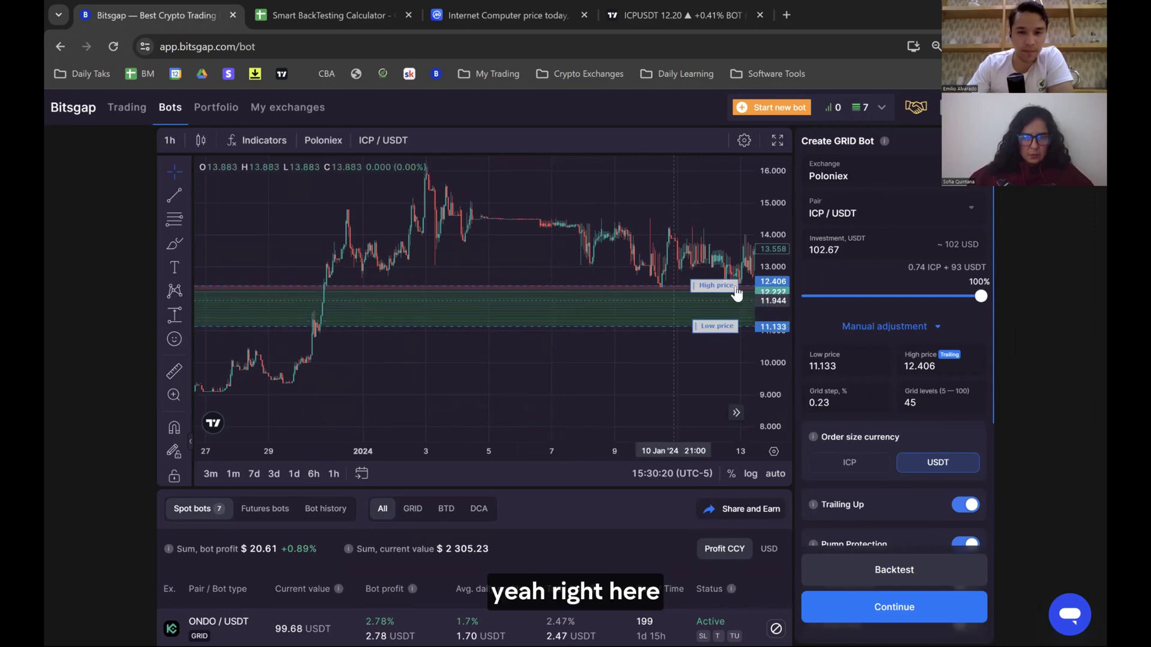
- Adjust the grid on the chart to the early January prices, with the high price at about 14.54 and the low price at about 12.795
drag(744, 287, 745, 223)
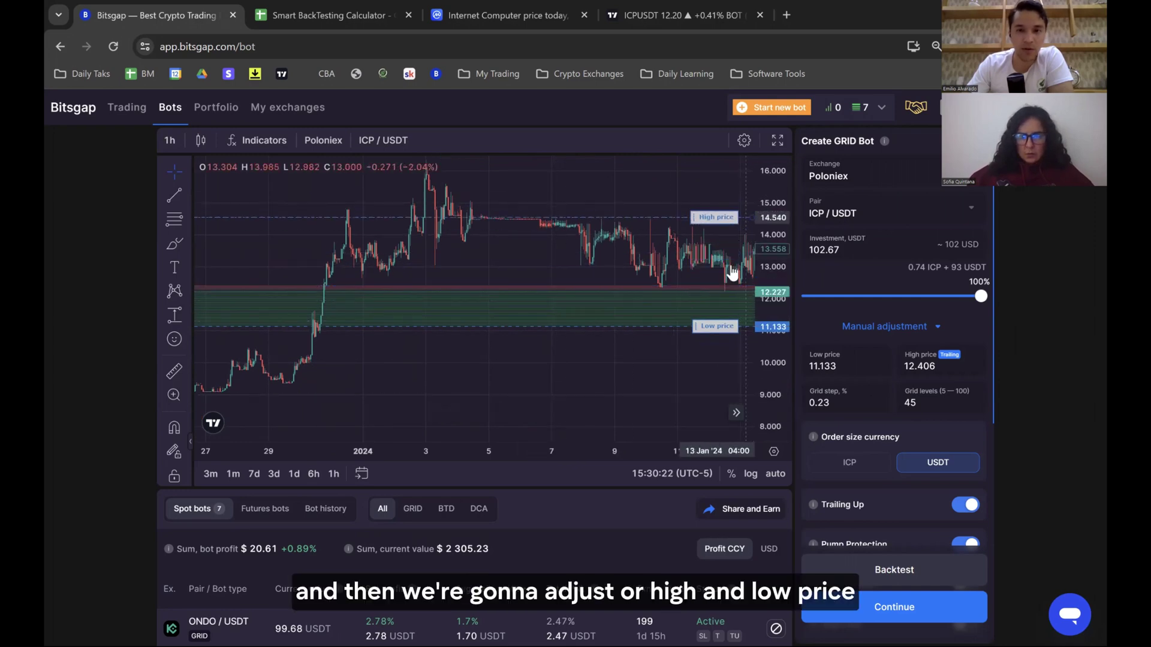
drag(719, 326, 245, 438)
scroll(706, 297, down, 4)
drag(484, 373, 635, 274)
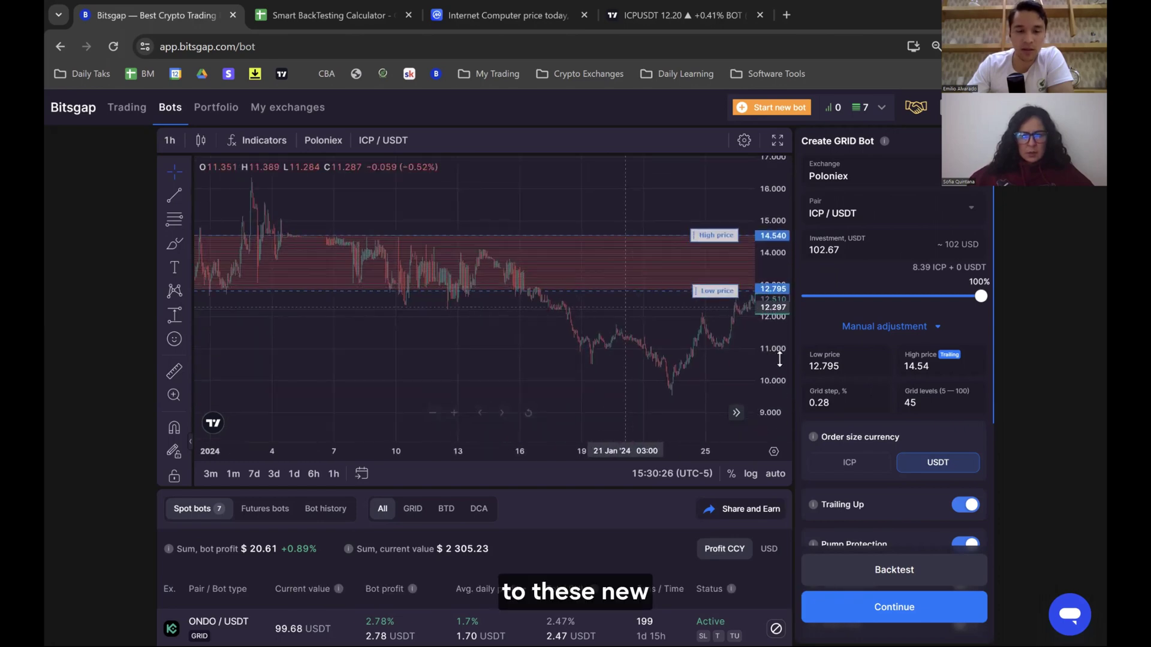
- Mark the 30-day starting point on the chart with a vertical line at 06 Jan '24 19:00
drag(784, 372, 799, 206)
drag(456, 251, 644, 324)
scroll(645, 331, up, 3)
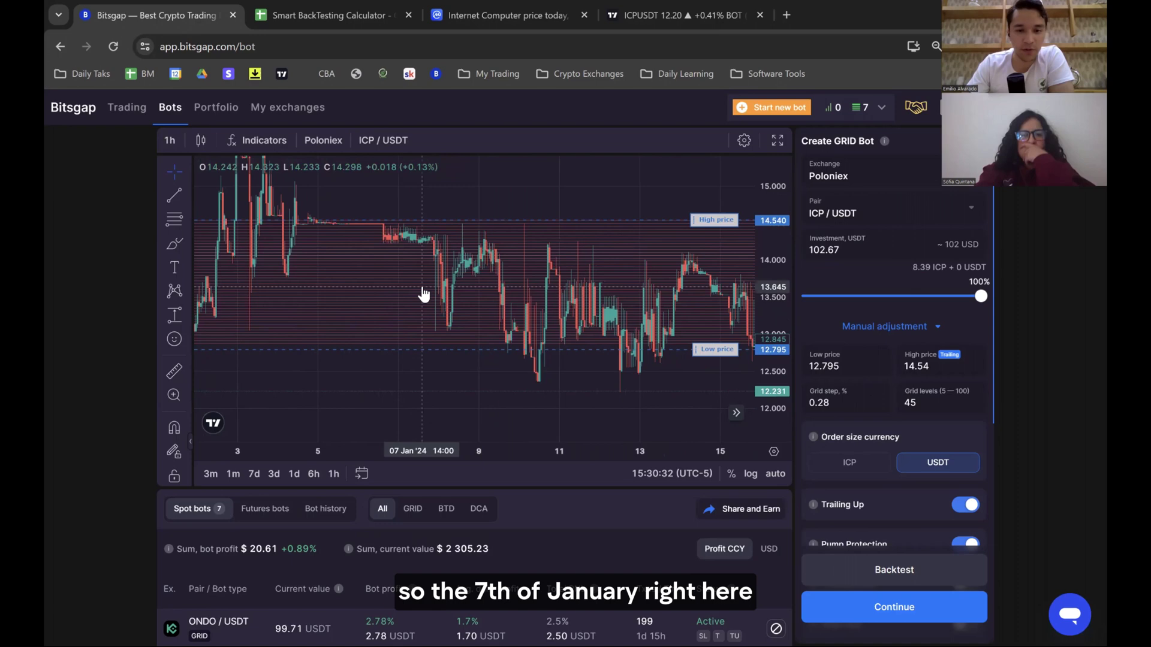
click(189, 195)
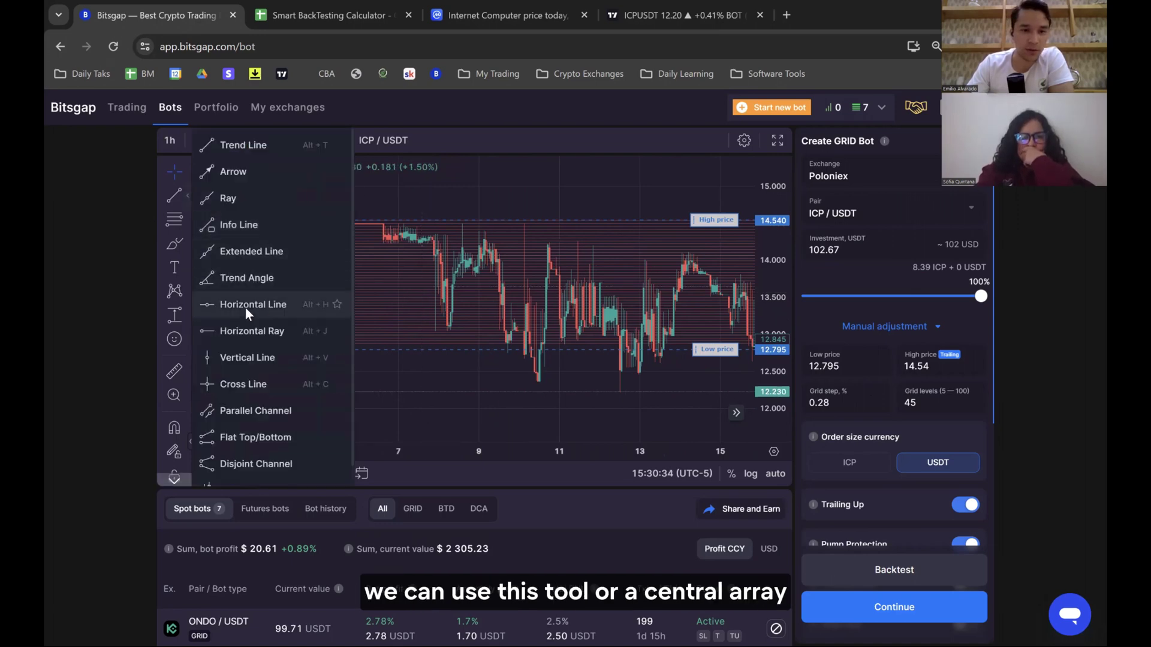
click(237, 358)
click(427, 315)
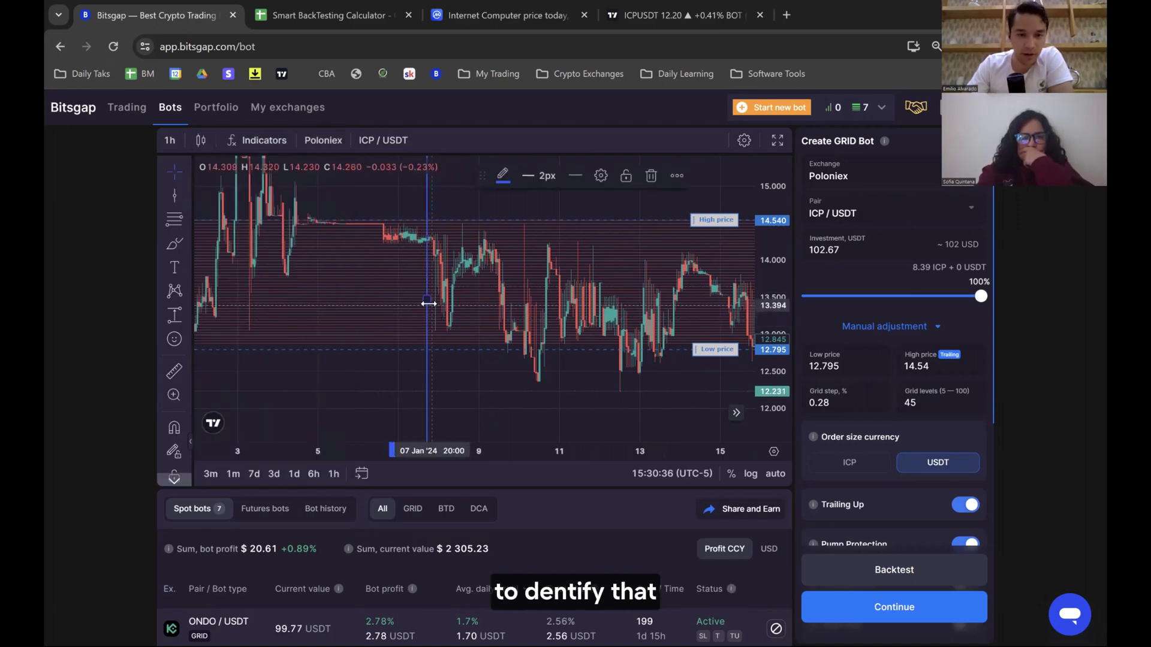
drag(415, 306, 393, 294)
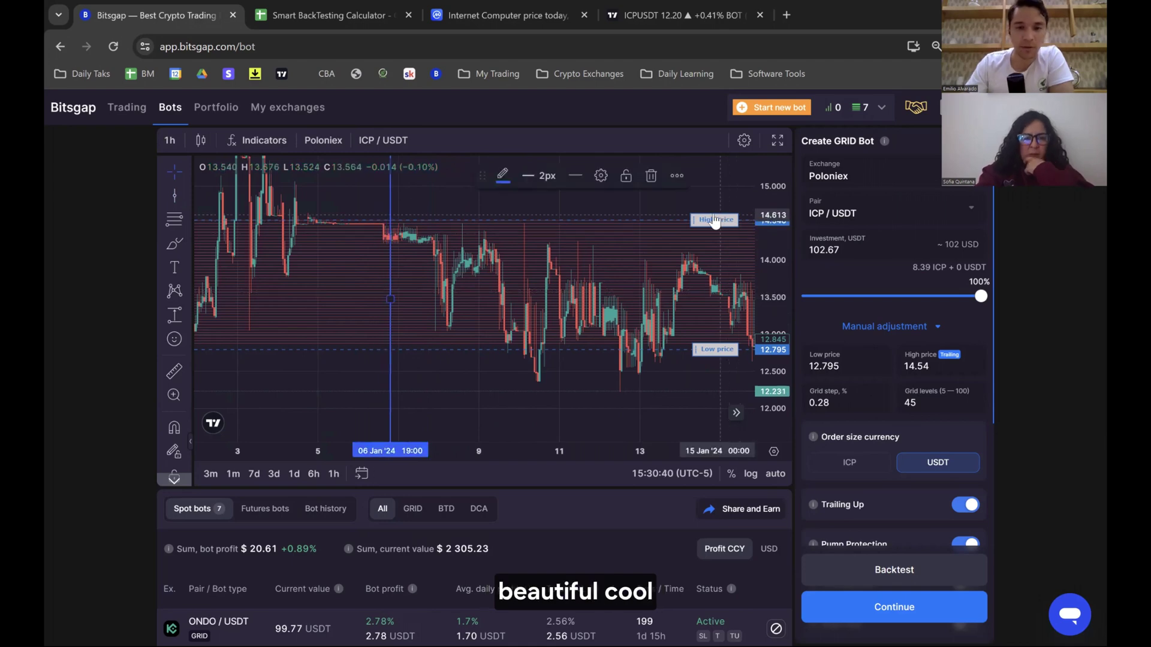
- Raise the grid's high price on the chart to about 14.604 and go to the Smart BackTesting Calculator
drag(708, 226, 682, 225)
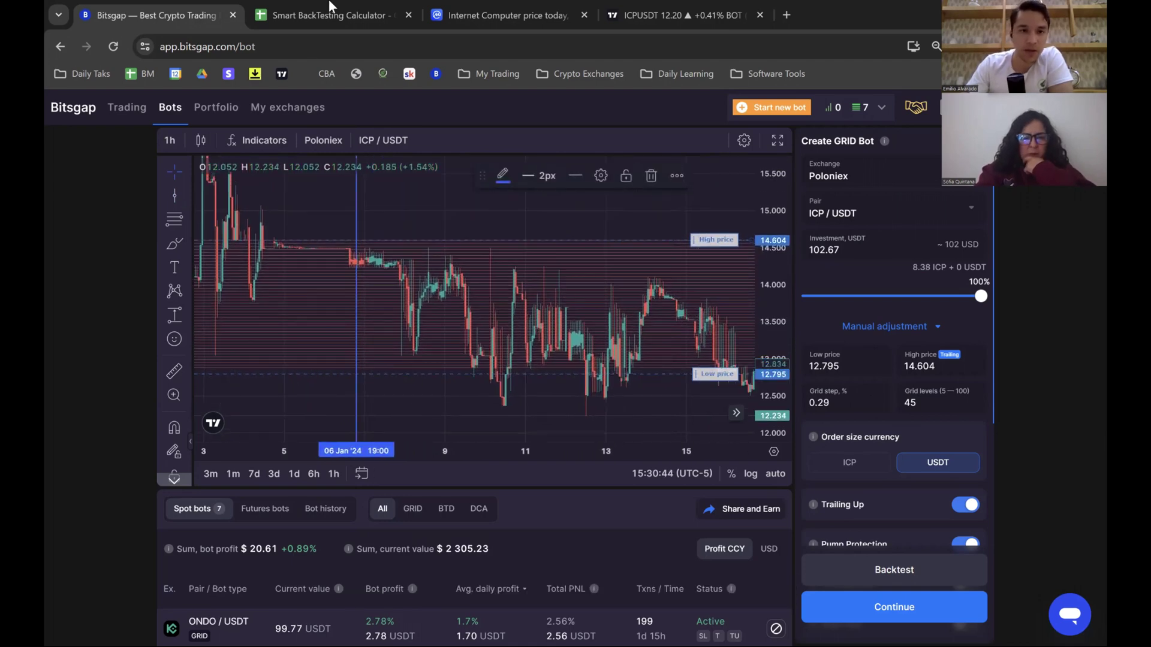
click(323, 15)
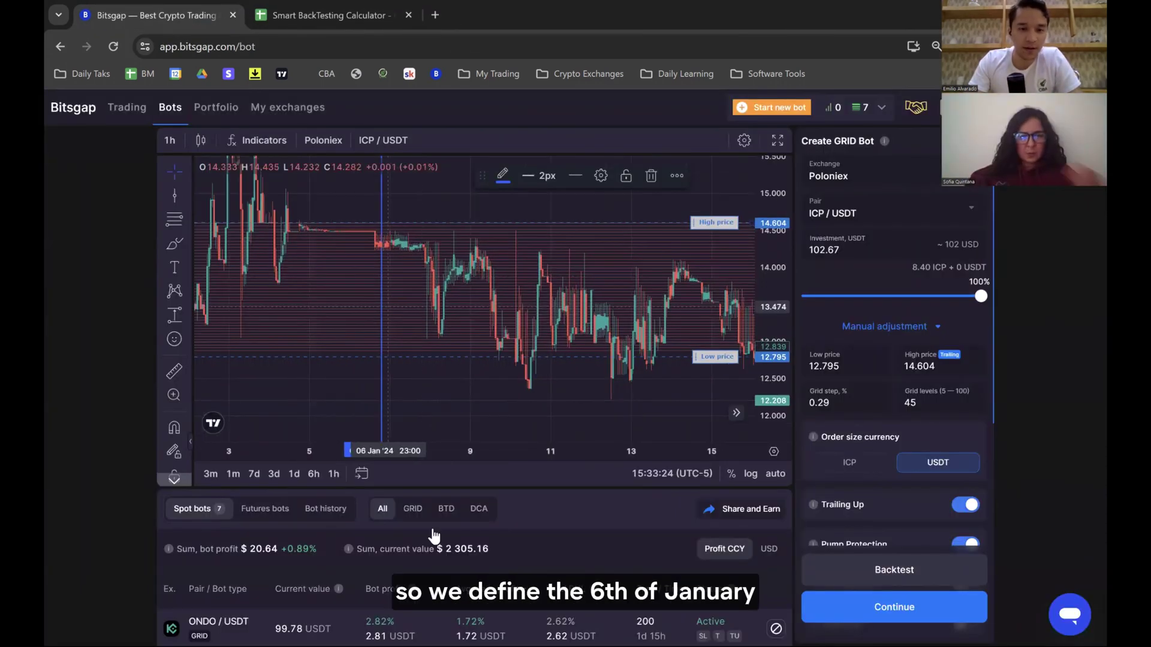
- Draw a price range measurement on the ICP / USDT chart from the grid's high price at 06 Jan '24 down about 50.89%
click(334, 193)
click(189, 311)
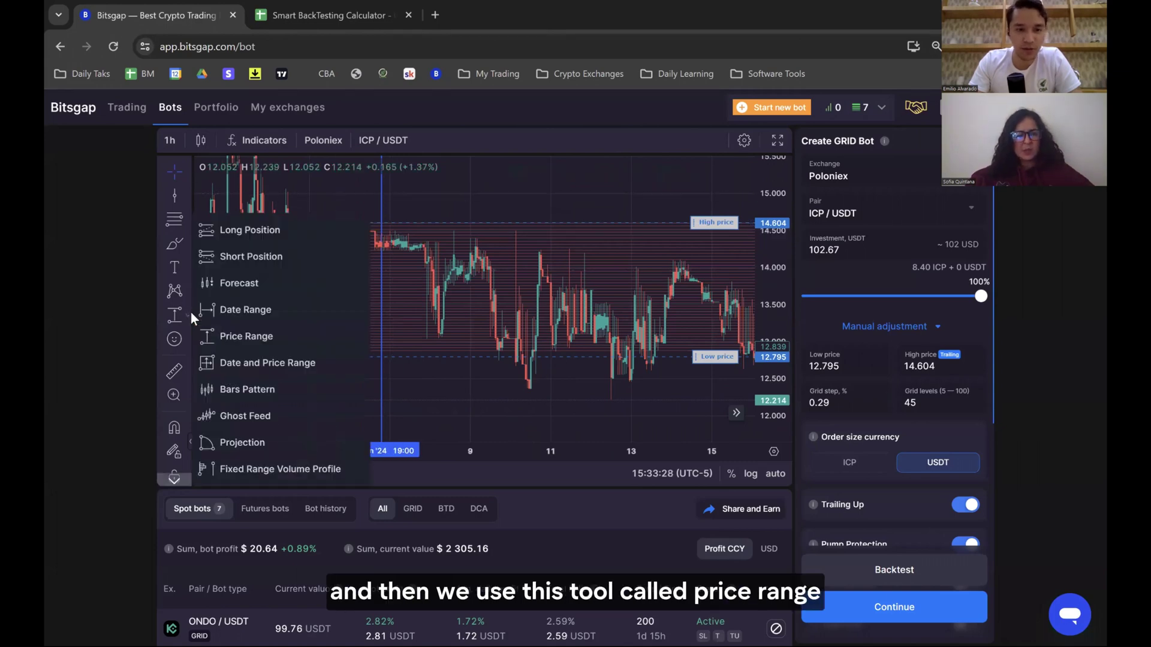
click(259, 335)
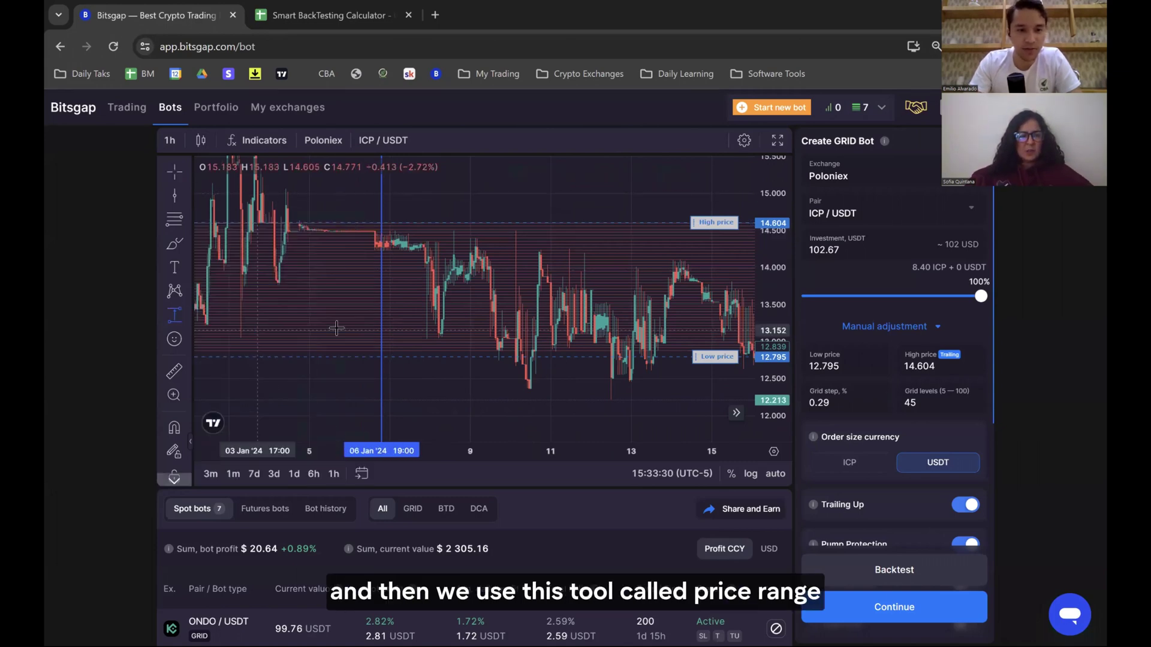
click(386, 224)
click(447, 413)
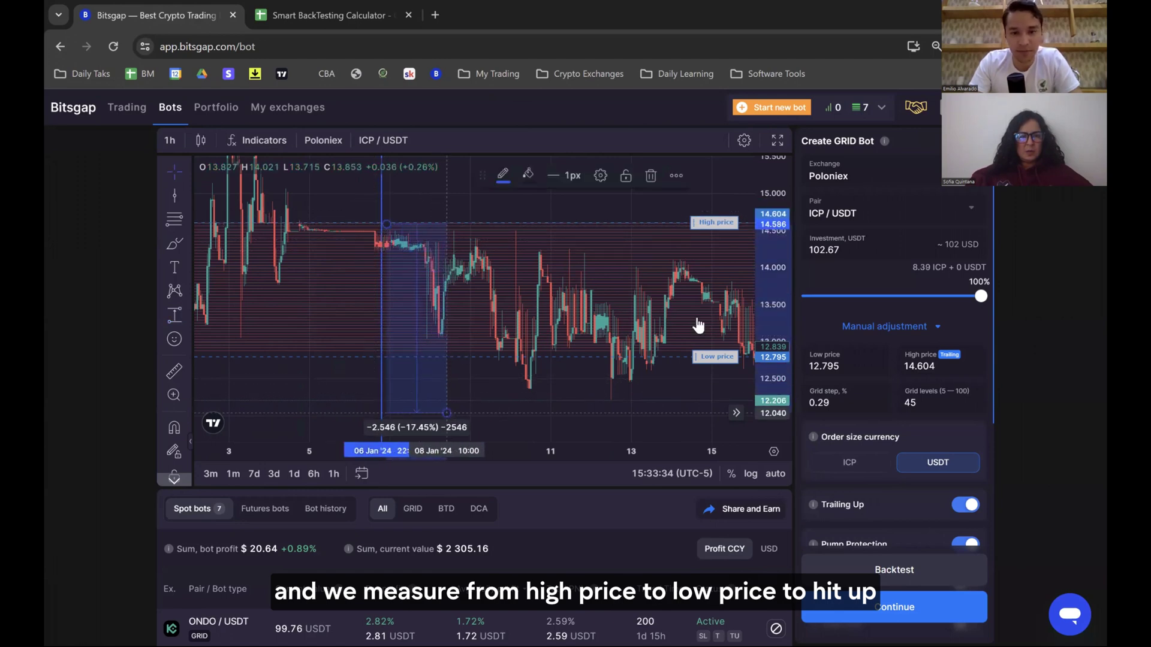
drag(773, 278, 773, 360)
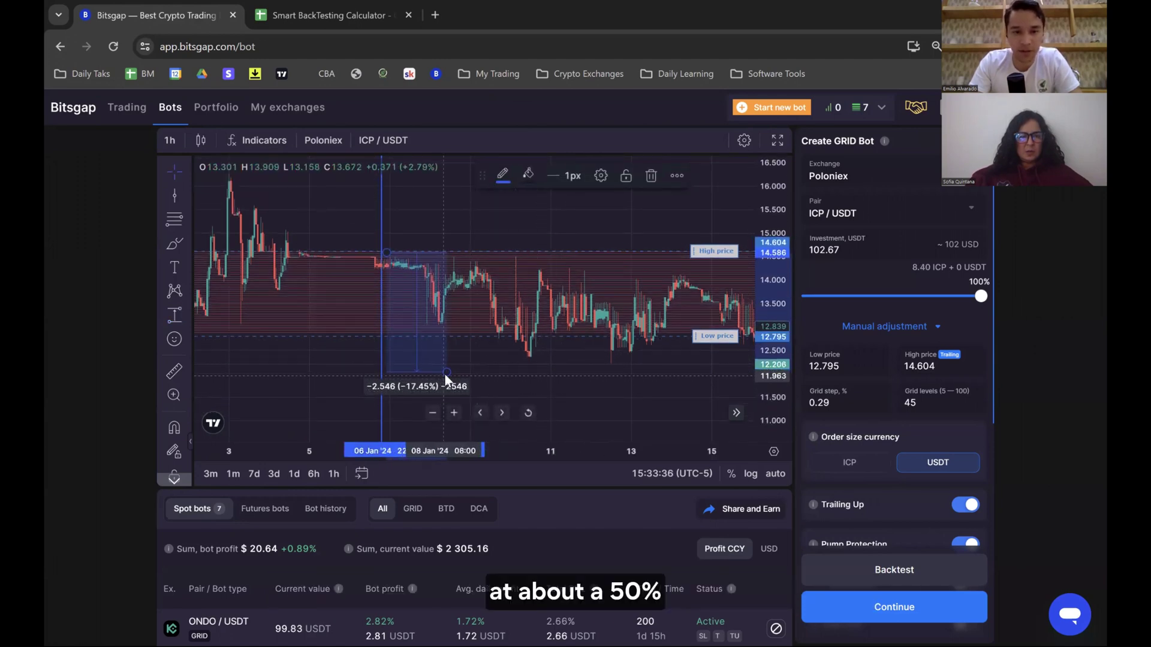
mouse_move(445, 375)
mouse_down()
mouse_move(457, 421)
mouse_move(480, 417)
mouse_up()
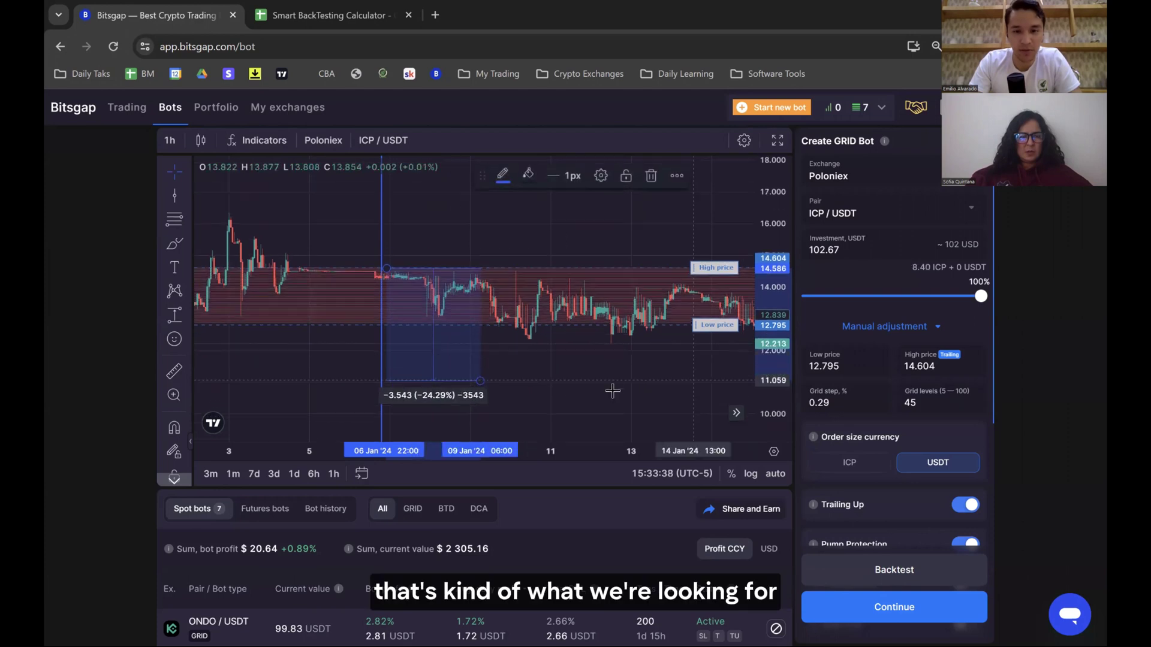
drag(443, 329, 445, 442)
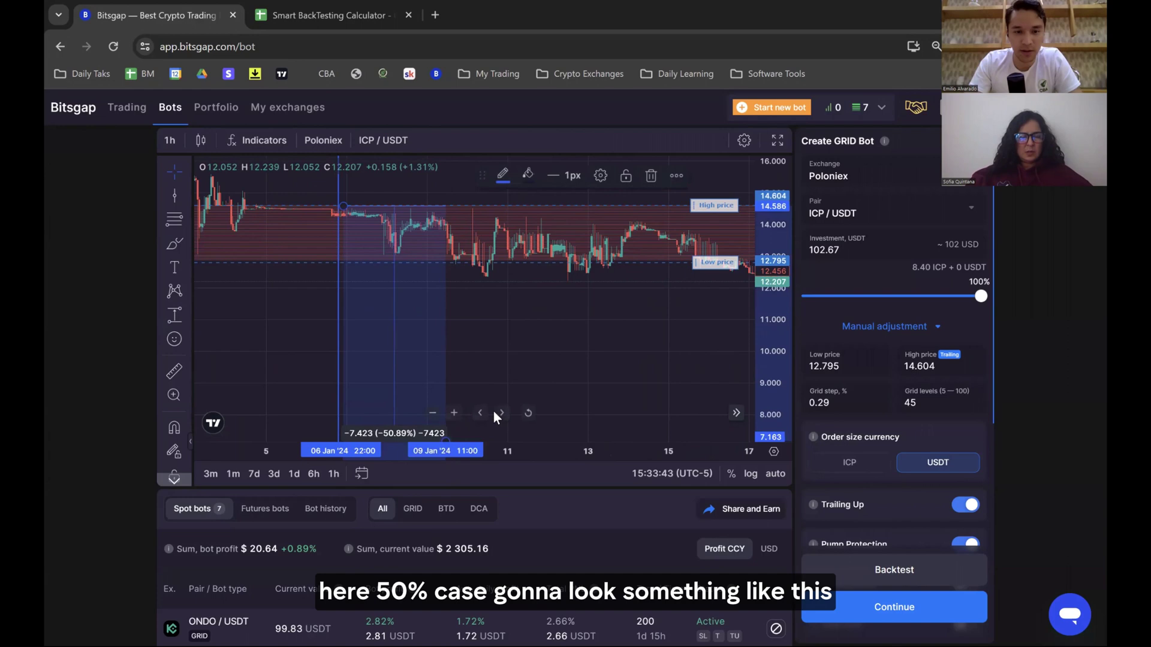
- Lower the grid's low price on the chart to about 7.182 and select the calculator's input cell for 10 levels at 50%
mouse_move(692, 283)
mouse_down()
mouse_move(691, 231)
mouse_move(675, 278)
mouse_move(699, 385)
mouse_move(683, 414)
mouse_move(671, 401)
mouse_up()
key(ctrl+Tab)
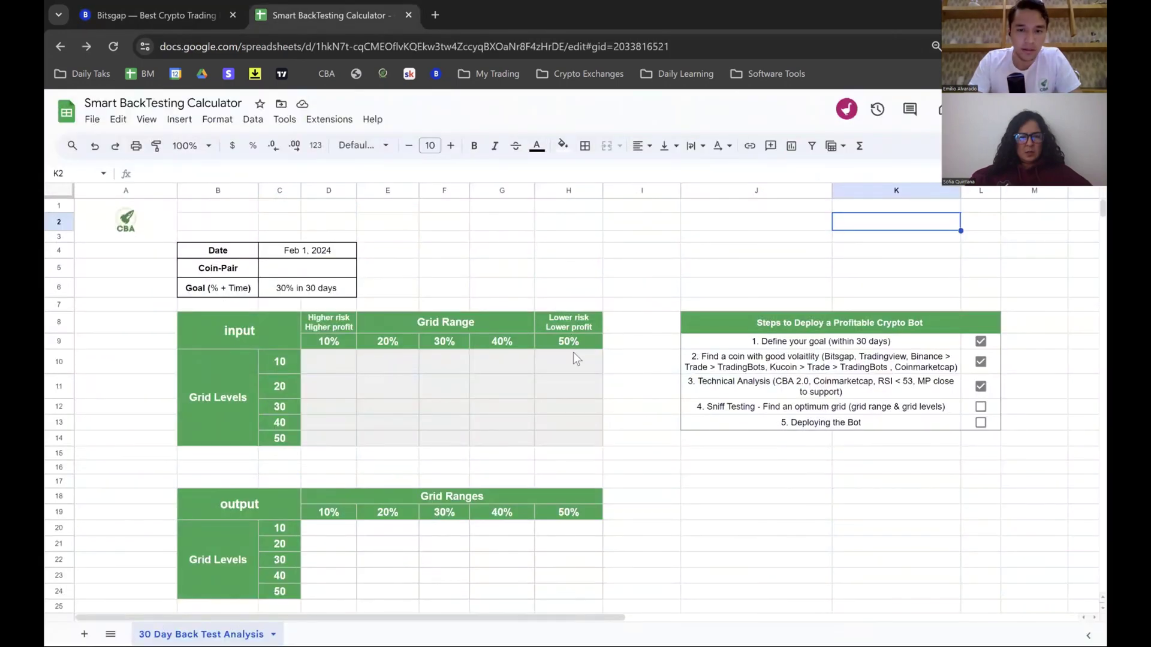
click(574, 353)
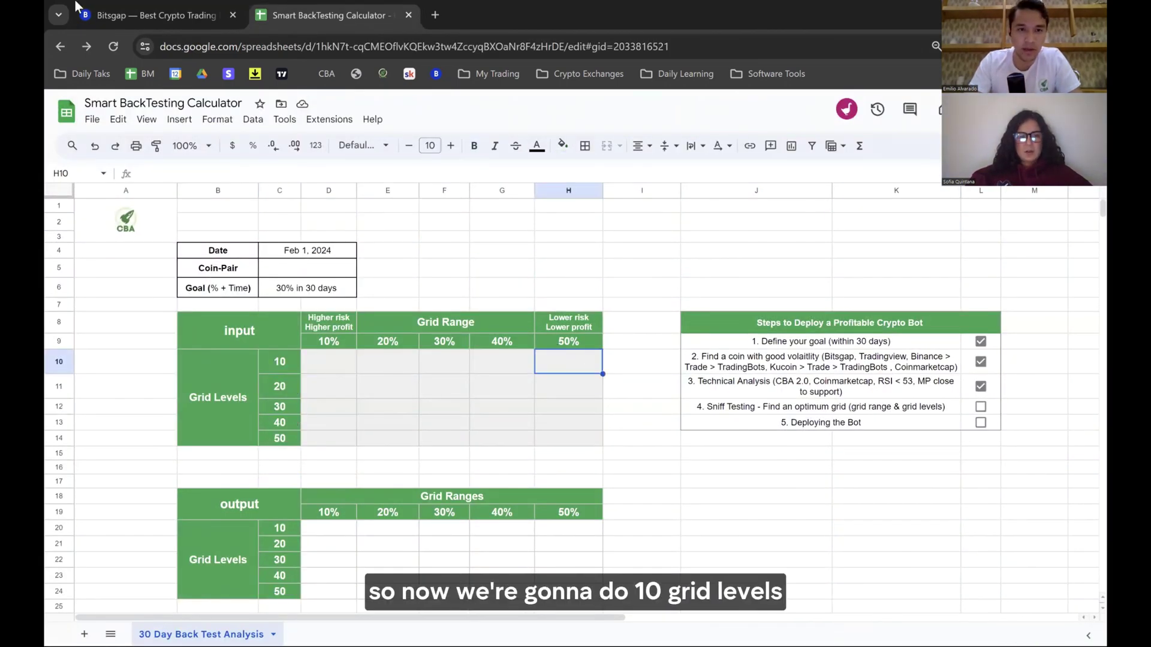
- Return to Bitsgap, set the grid levels to 10 and backtest the bot over 08.01.2024 - 07.02.2024
click(90, 13)
double_click(906, 403)
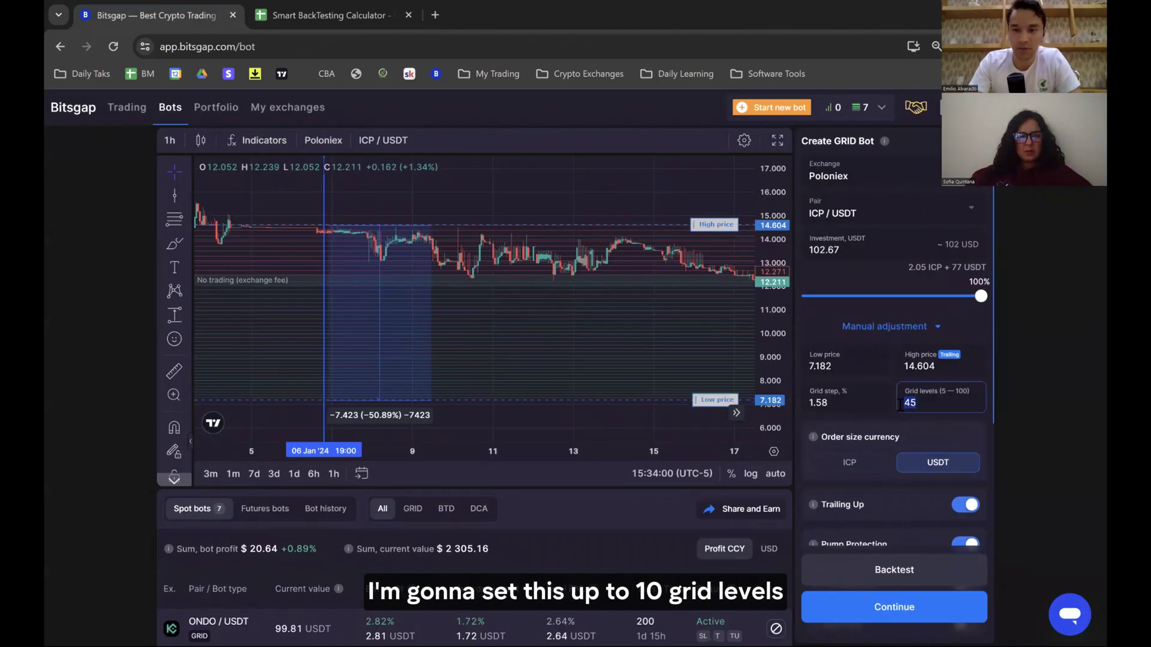
text(10)
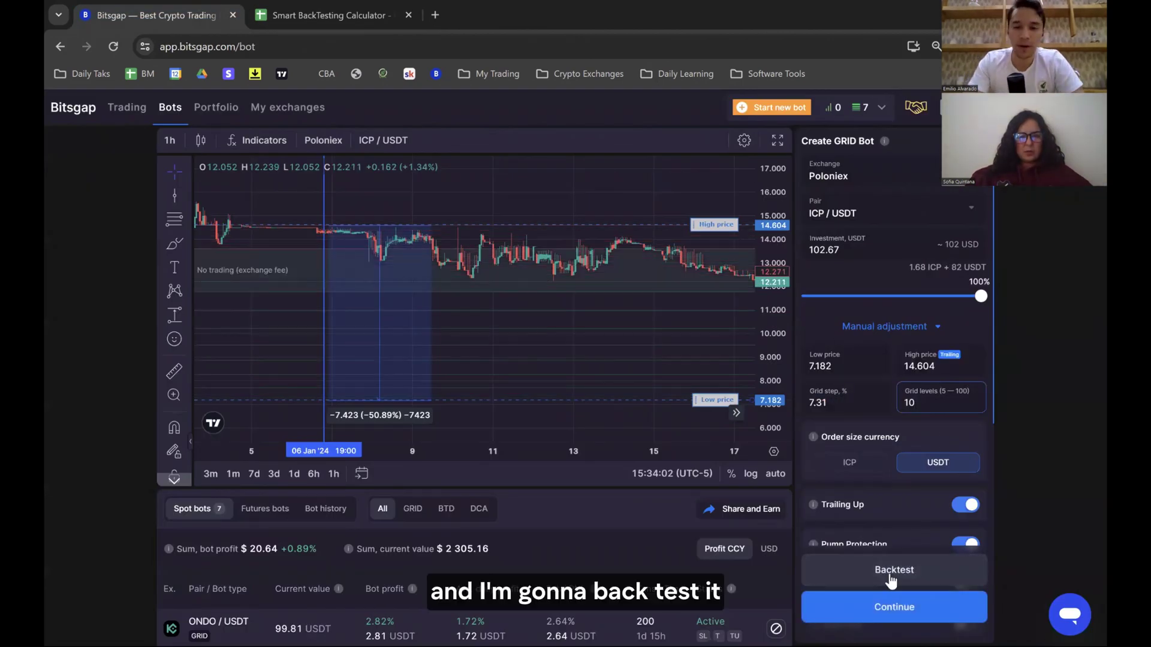
click(890, 574)
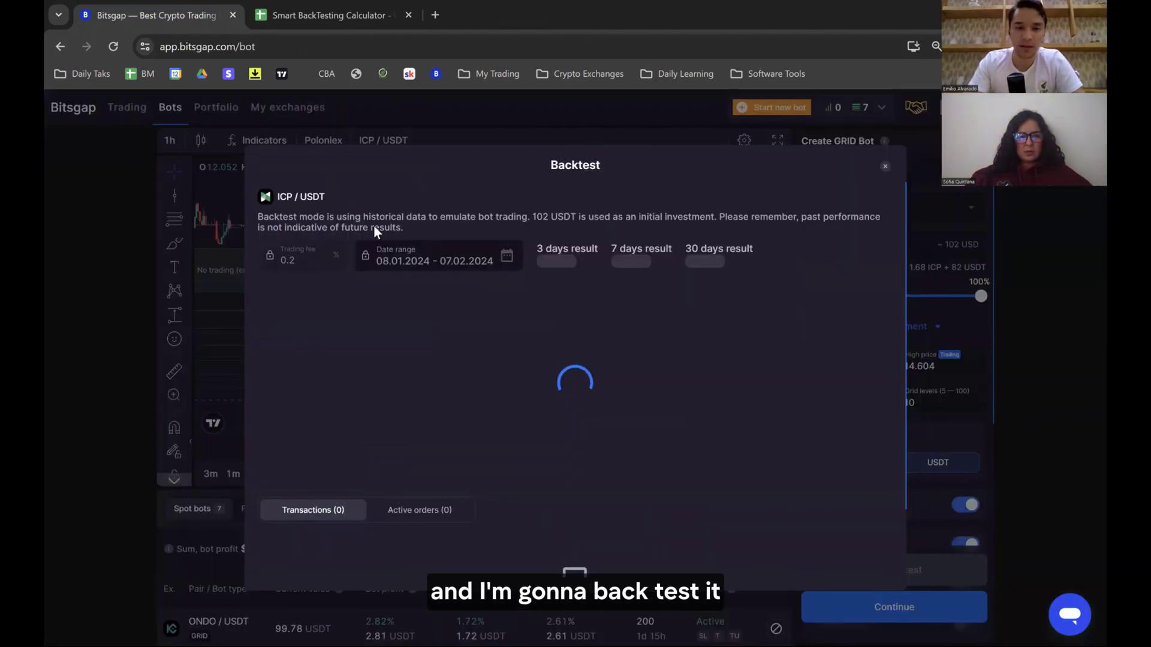
click(493, 254)
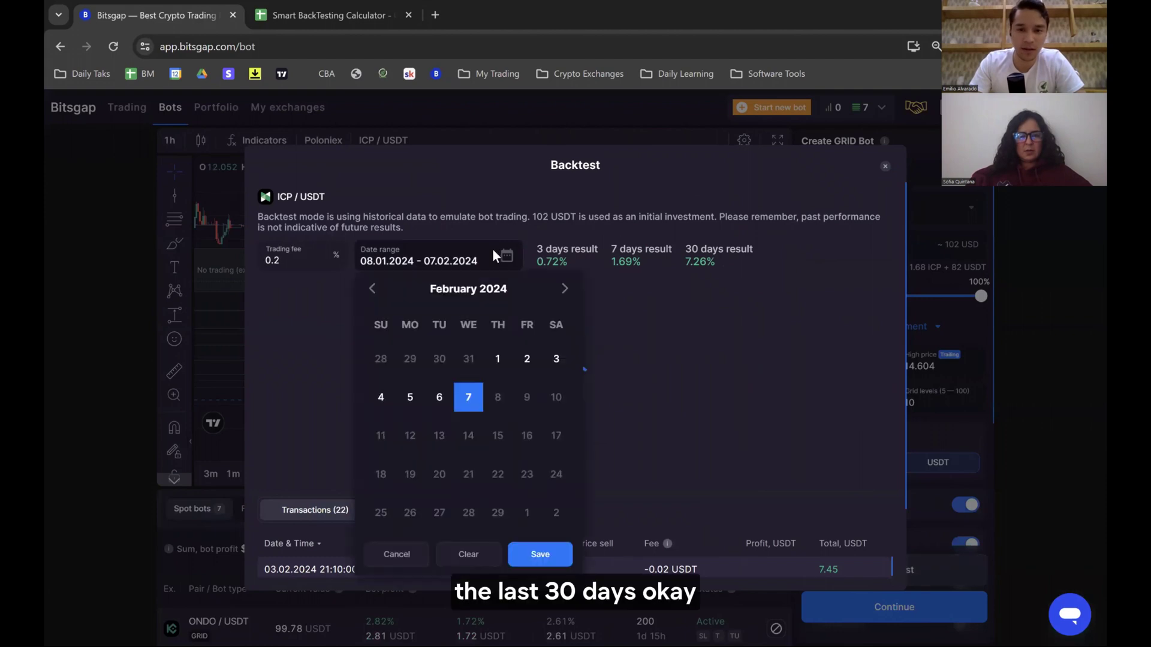
click(368, 292)
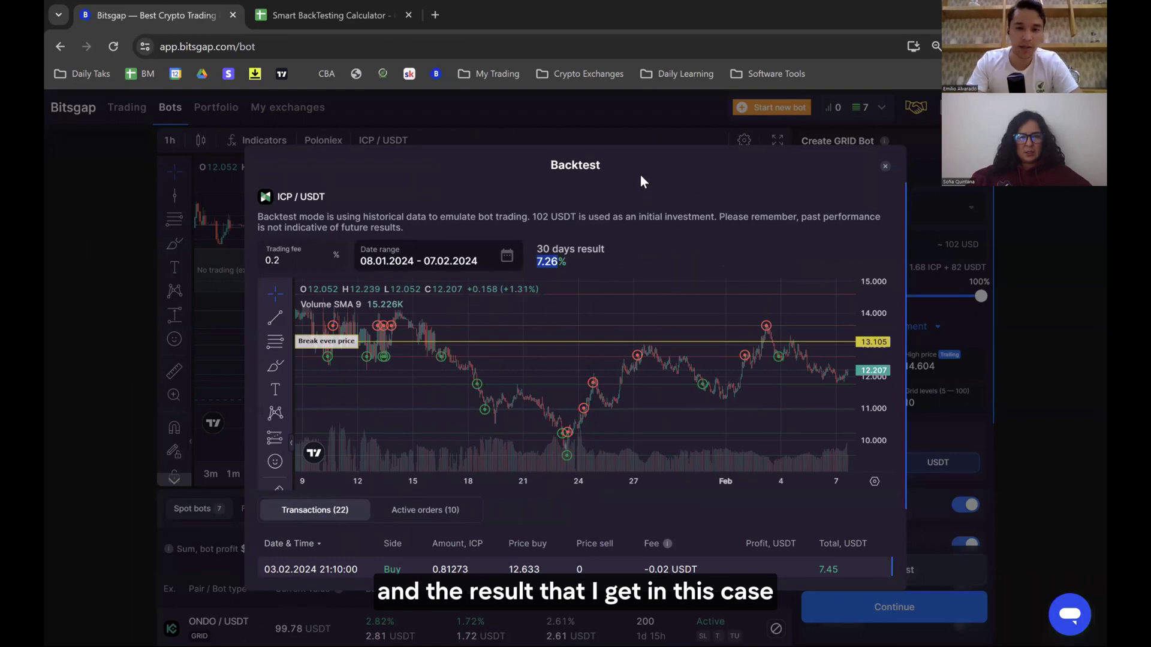
- Enter the 30-day result 7.26 in the Smart BackTesting Calculator for 10 grid levels at the 50% grid range
key(ctrl+Tab)
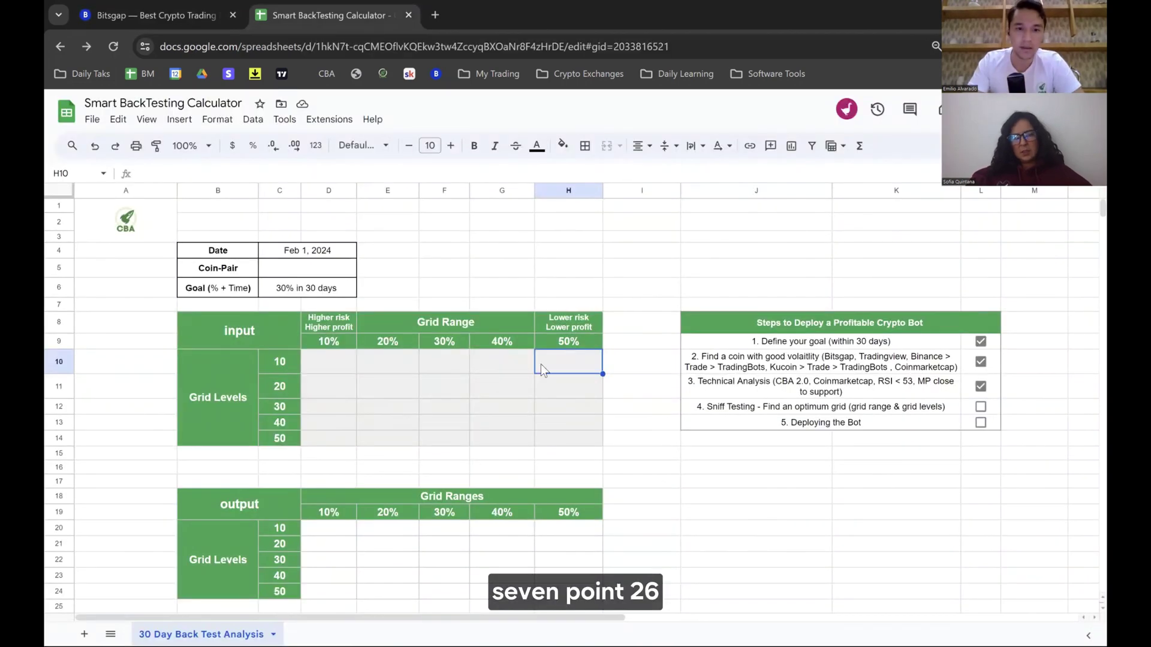
text(7.26)
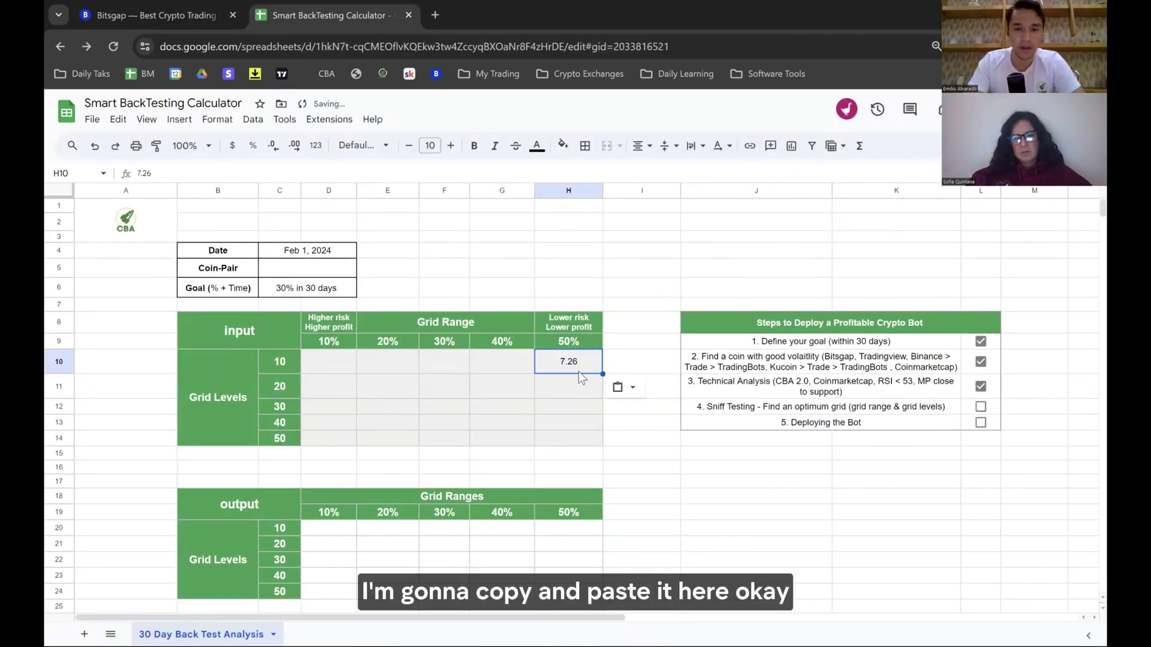
click(569, 393)
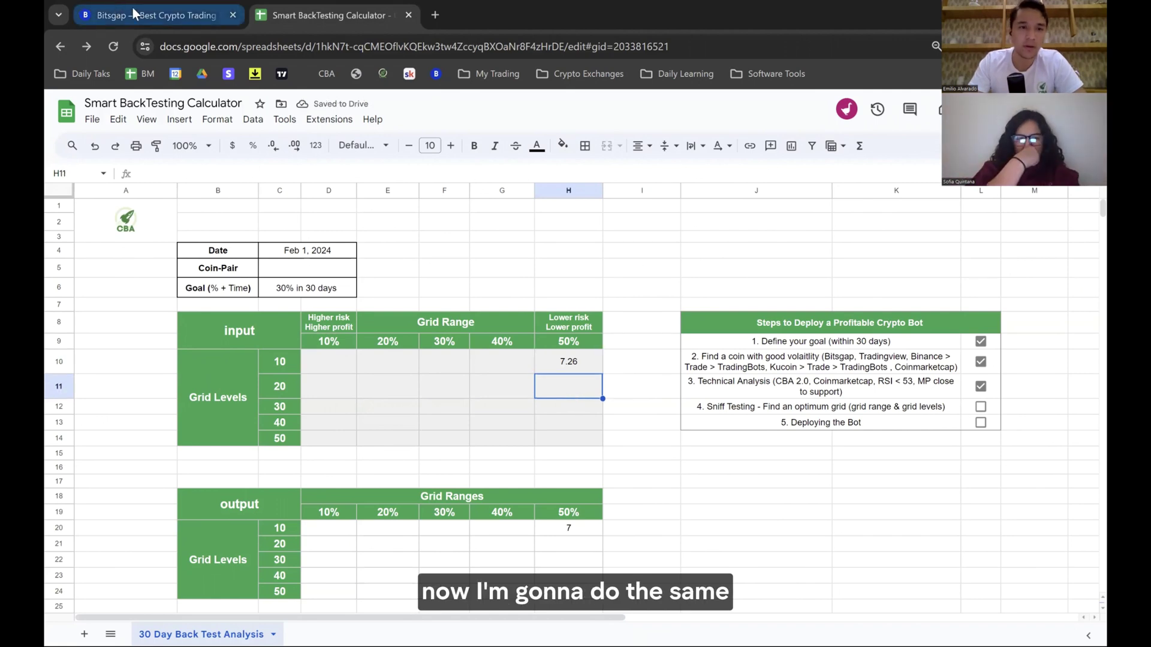
- Go over the remaining grid levels and grid ranges in the calculator's input table that still need testing
key(ctrl+Tab)
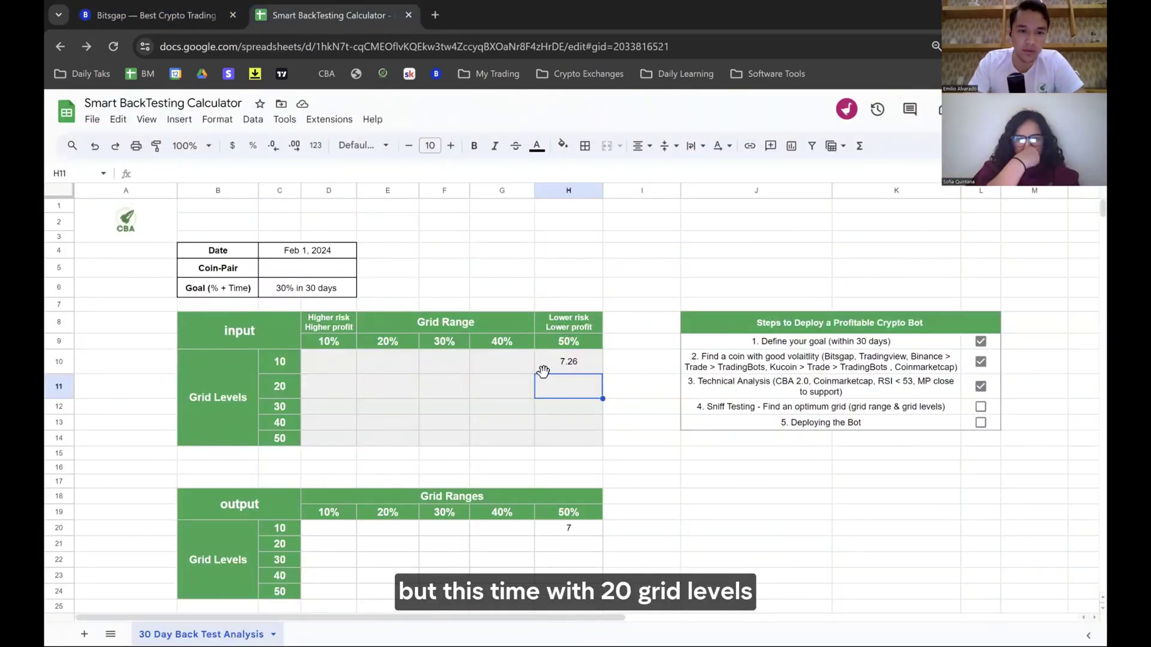
click(292, 409)
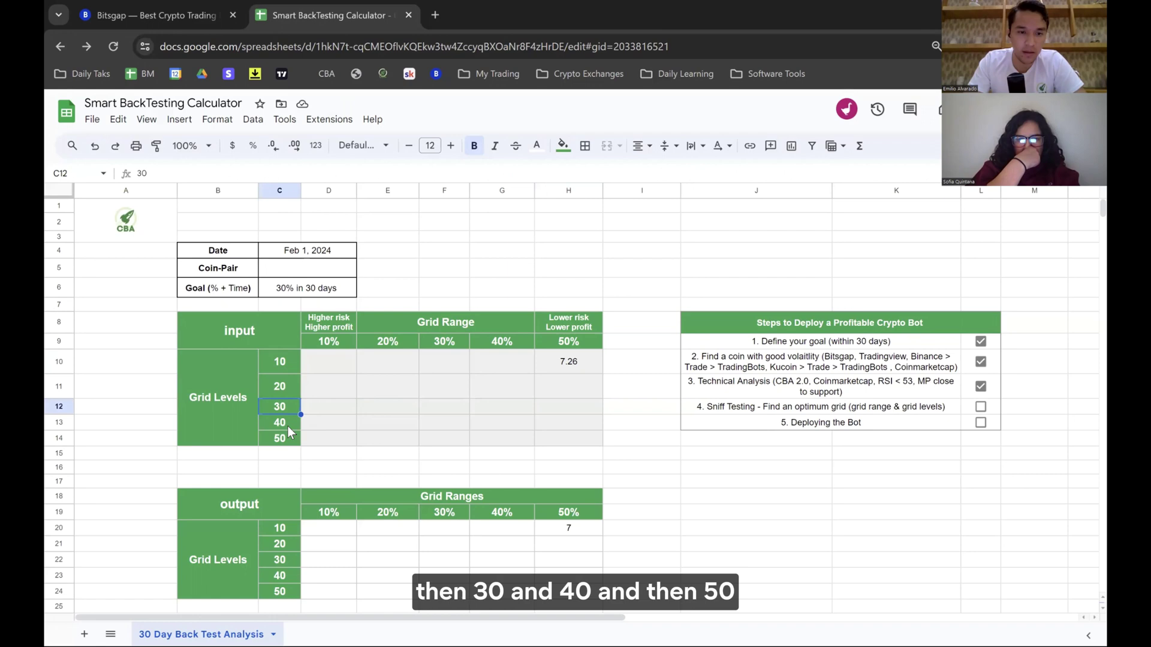
click(290, 422)
click(296, 436)
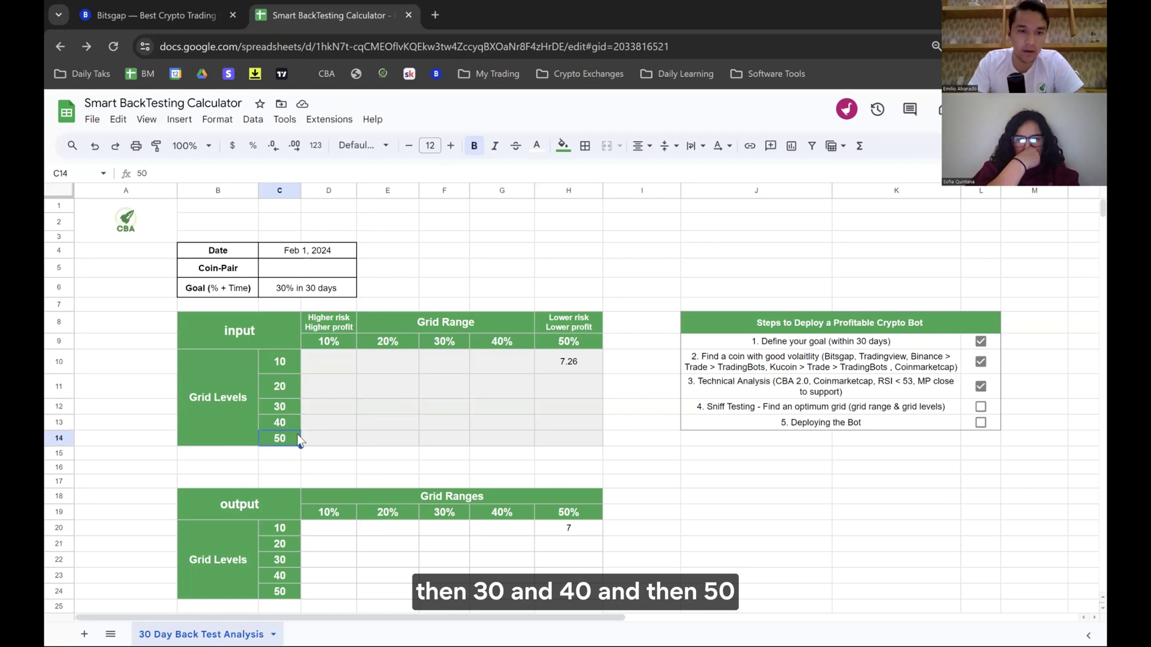
click(503, 344)
click(444, 343)
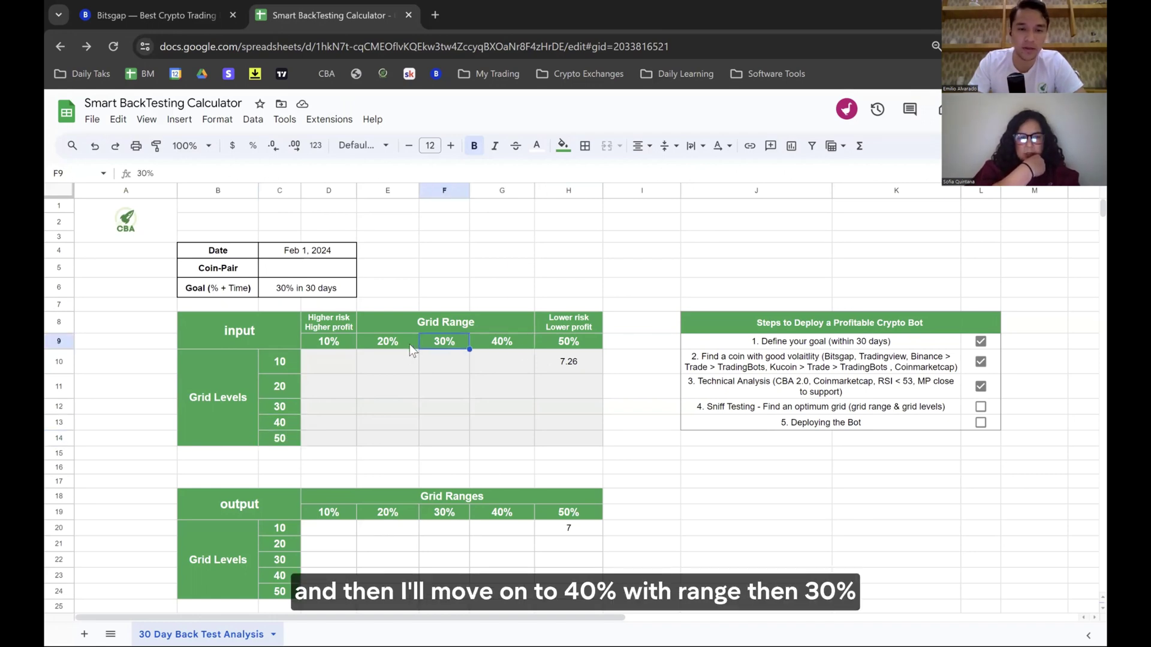
- Backtest the Bitsgap bot with 20 grid levels and enter the result 37.02 in the calculator for 20 levels at 50%
click(149, 15)
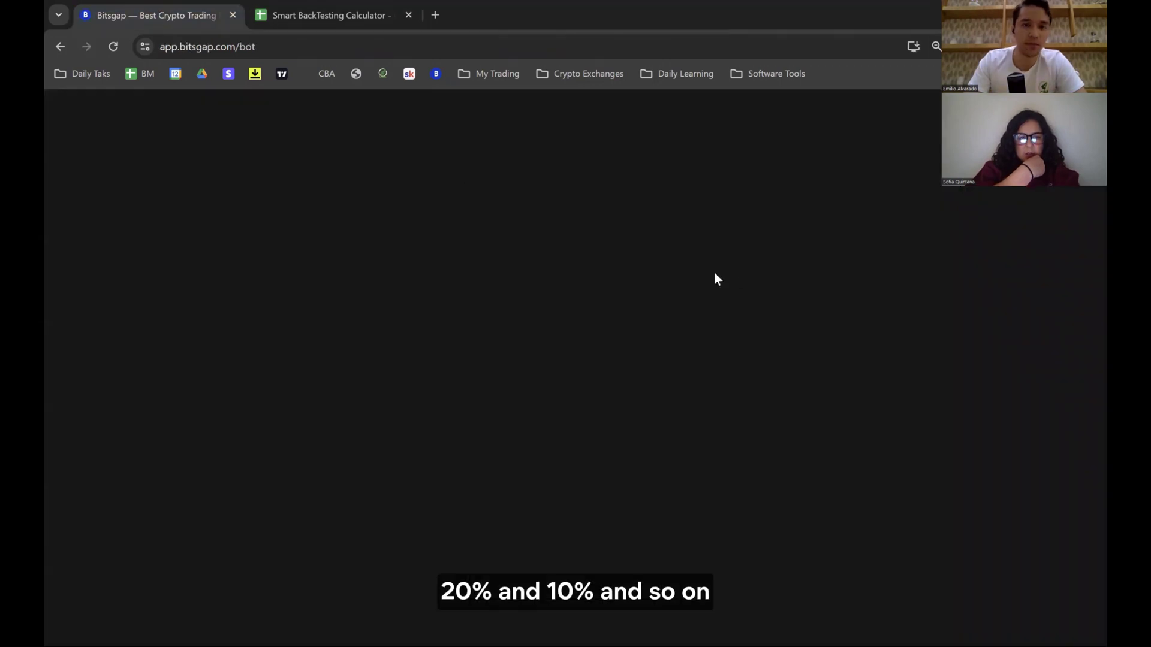
click(993, 243)
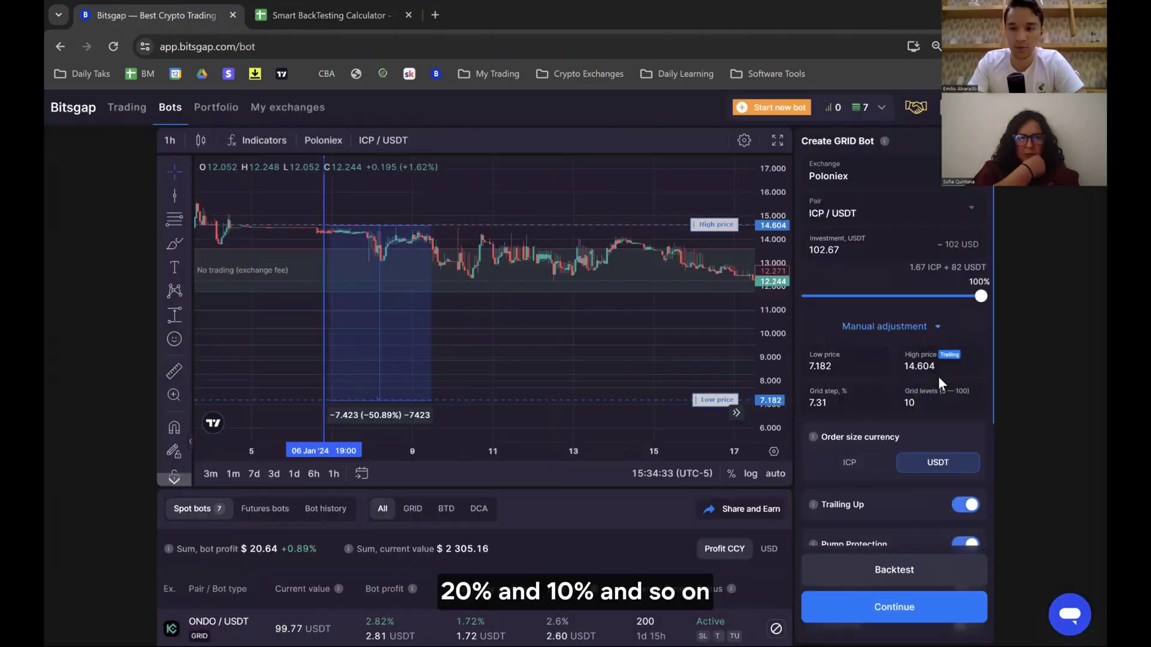
click(917, 578)
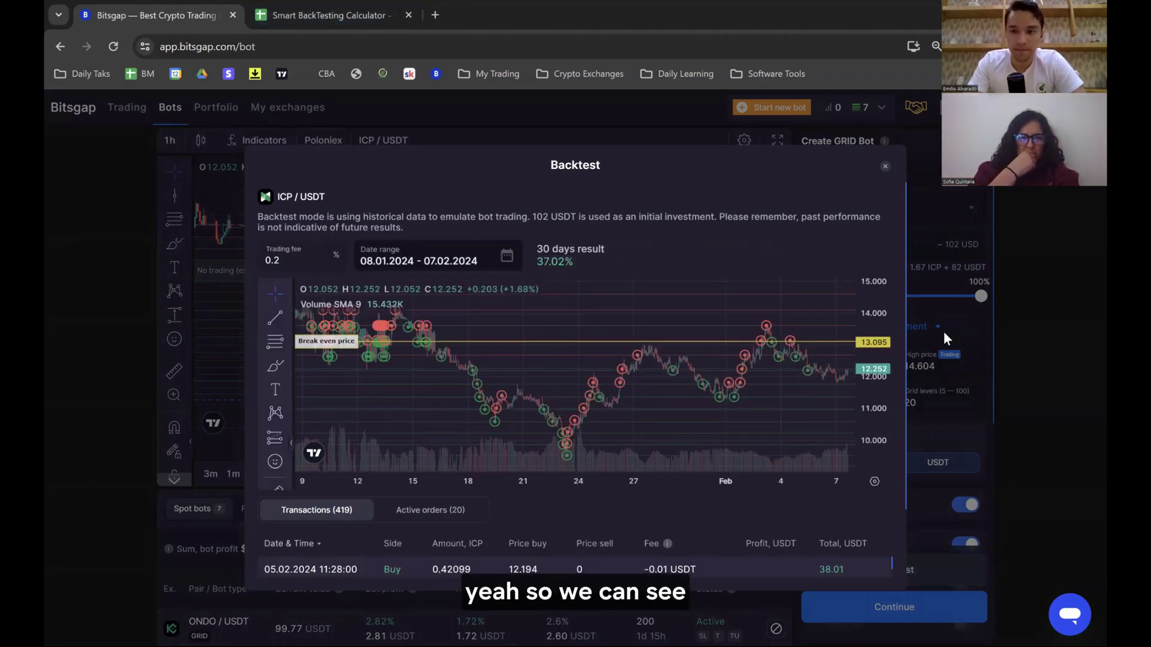
double_click(544, 263)
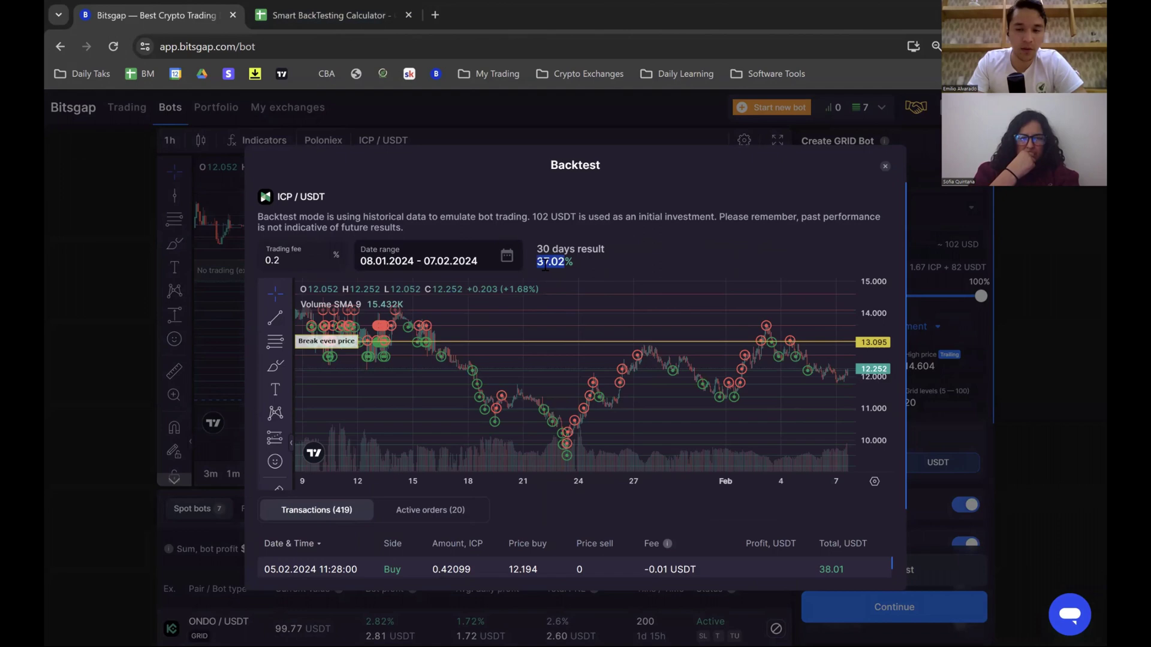
key(ctrl+Tab)
click(574, 395)
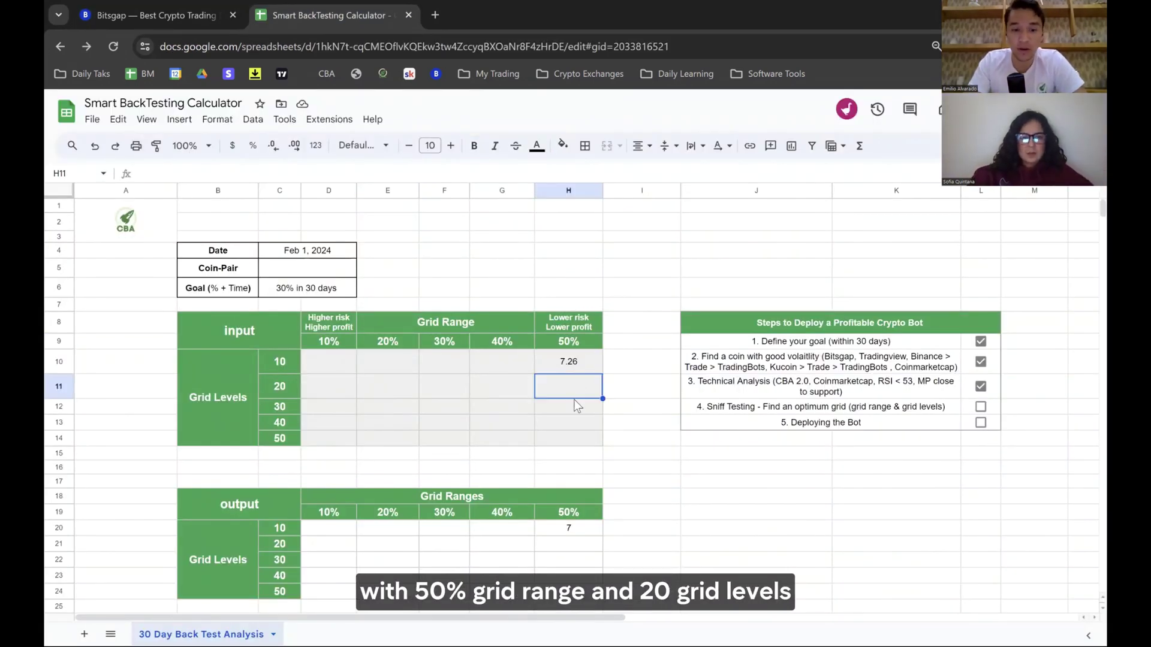
click(572, 407)
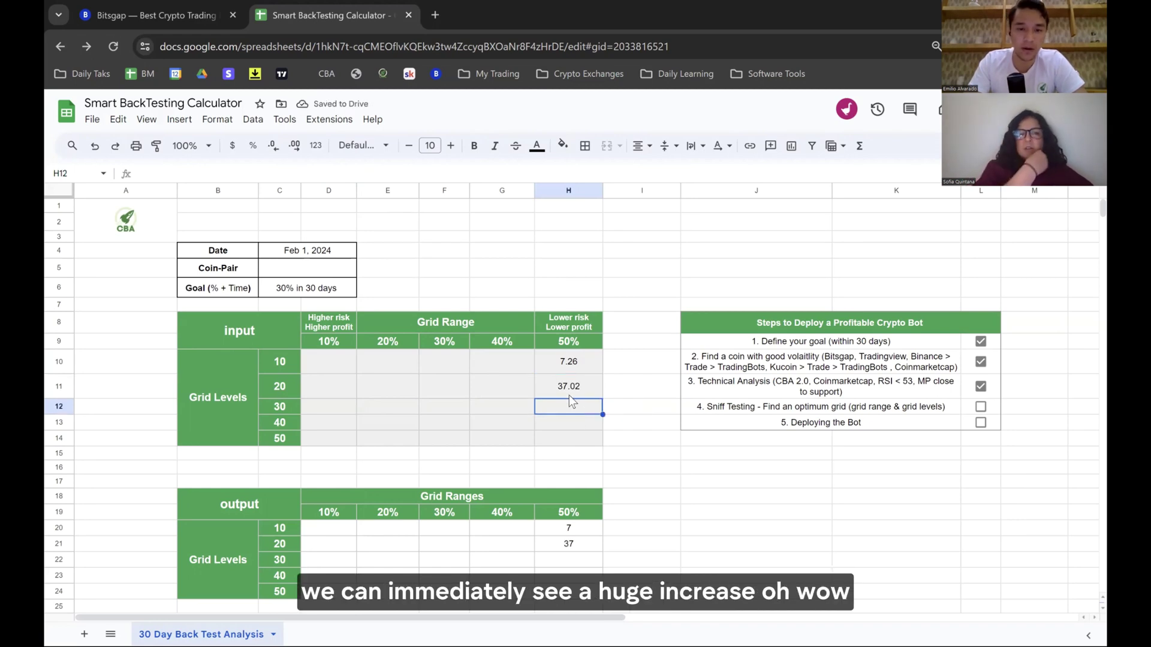
- Backtest the Bitsgap bot with 30 grid levels and enter the result 64.72 in the calculator for 30 levels at 50%
click(126, 6)
click(951, 319)
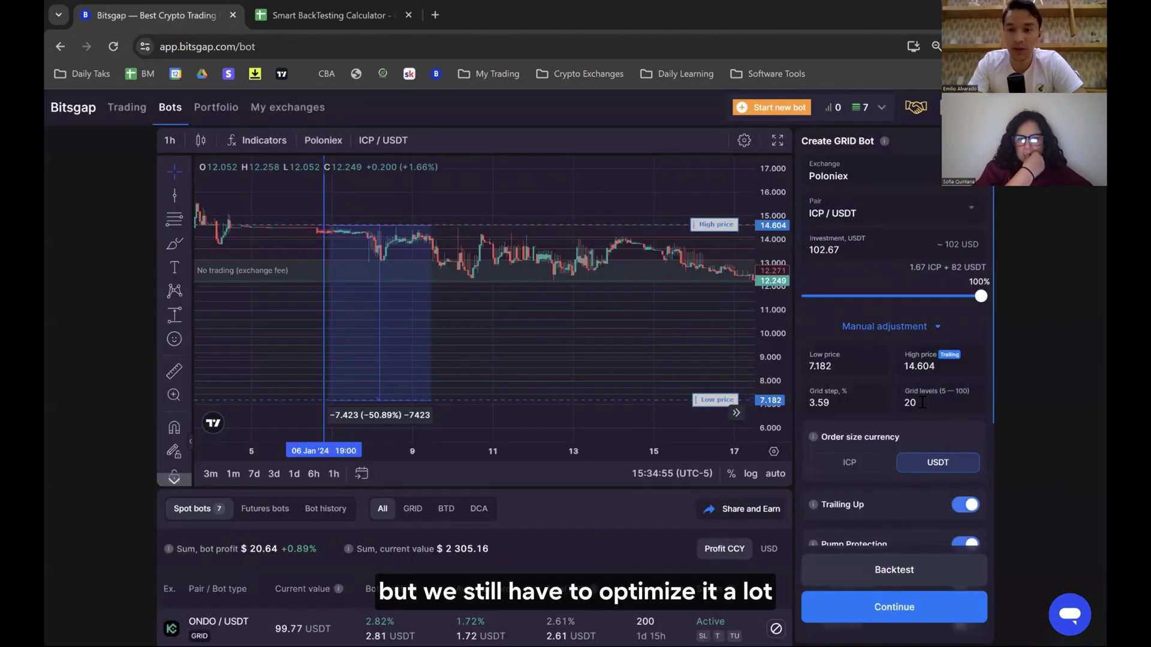
click(923, 403)
text(30)
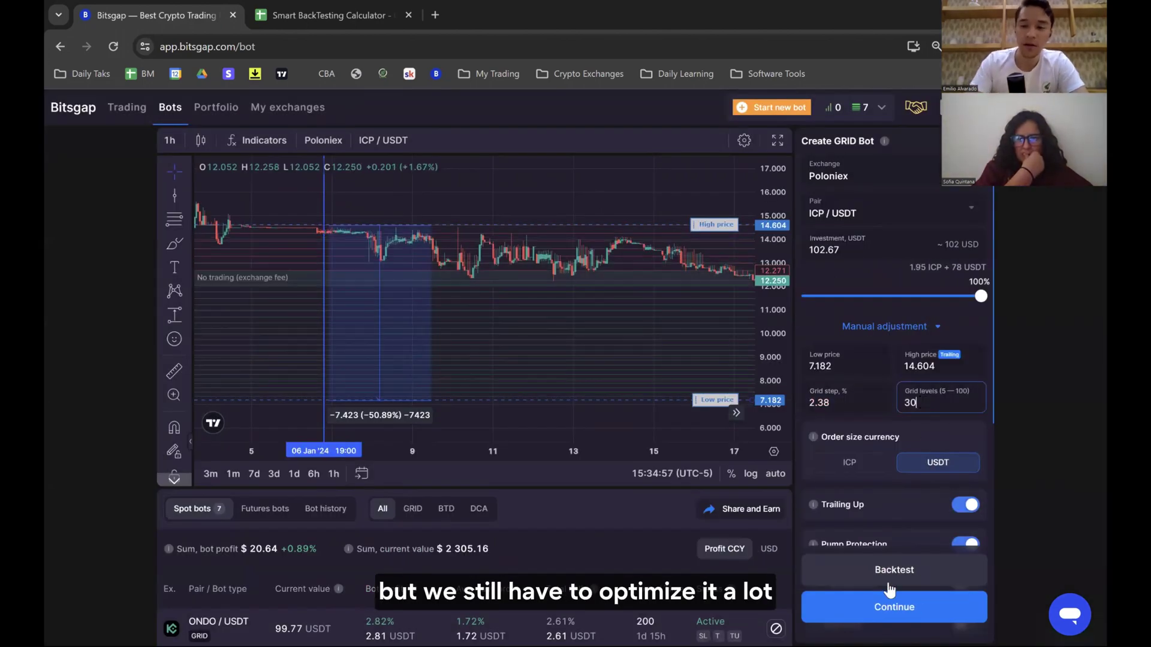
click(895, 570)
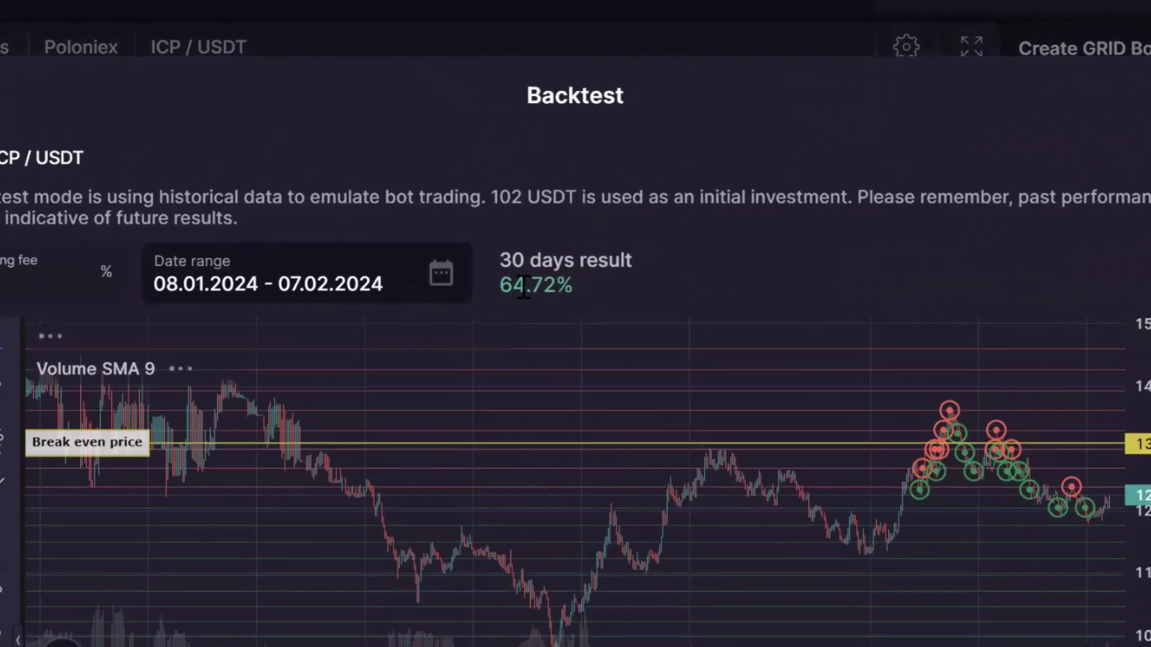
double_click(527, 286)
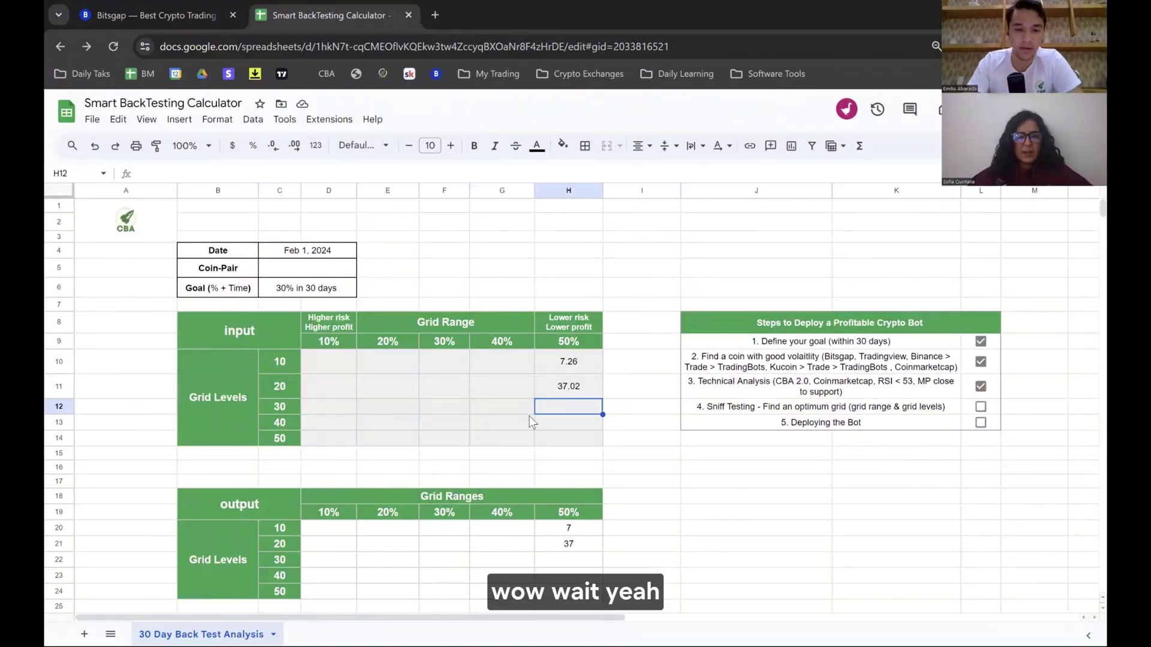
text(64.72)
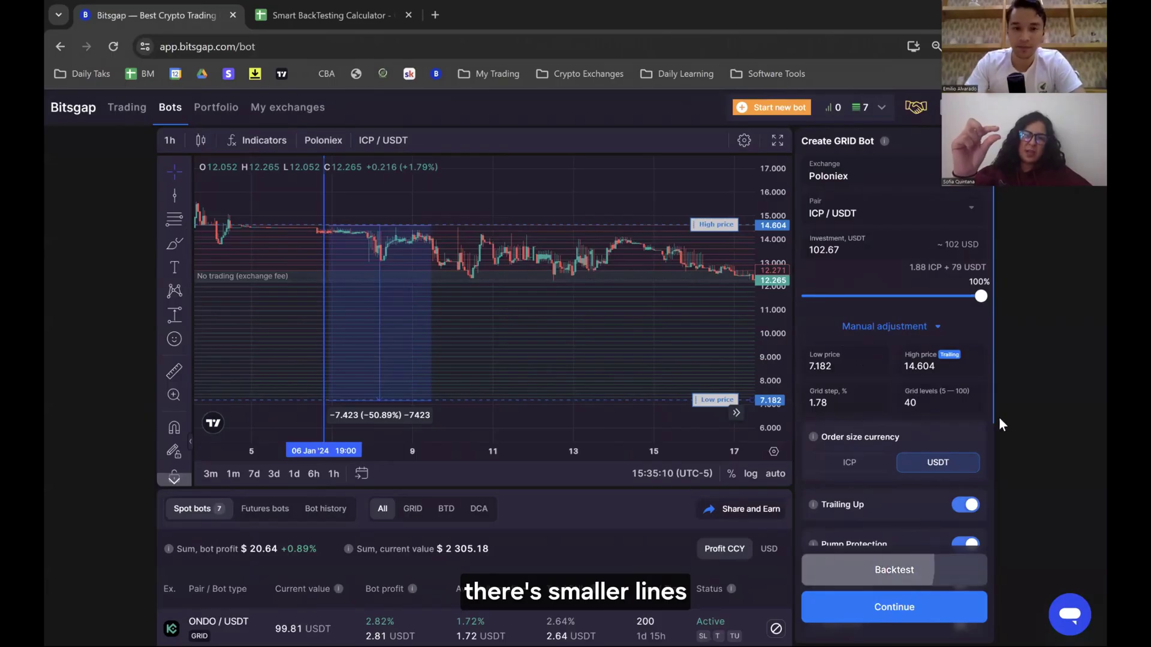
- Backtest the Bitsgap bot with 40 grid levels and enter the result 61.46 in the calculator for 40 levels at 50%
click(853, 573)
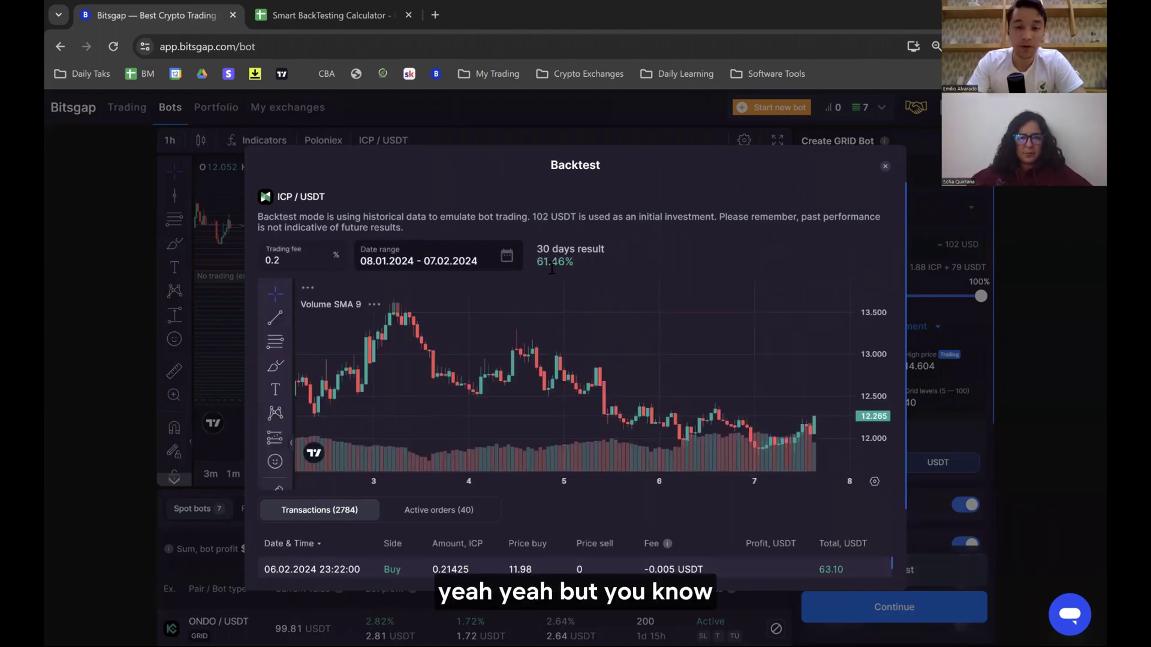
double_click(551, 267)
key(ctrl+c)
key(ctrl+Tab)
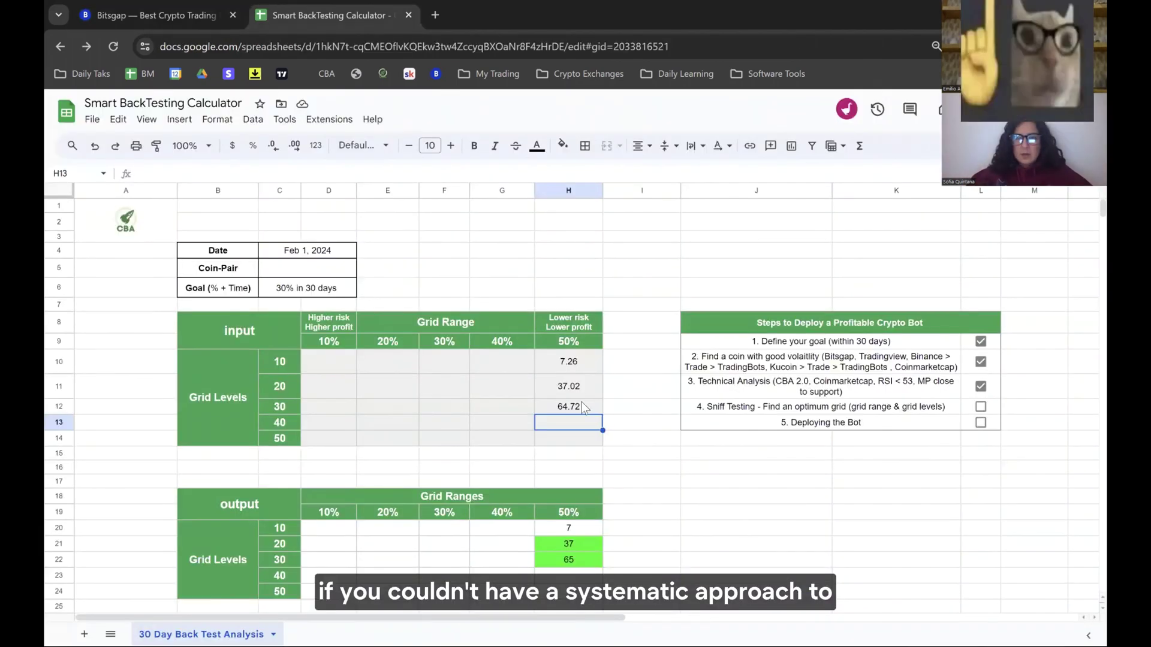
key(ctrl+v)
key(Down)
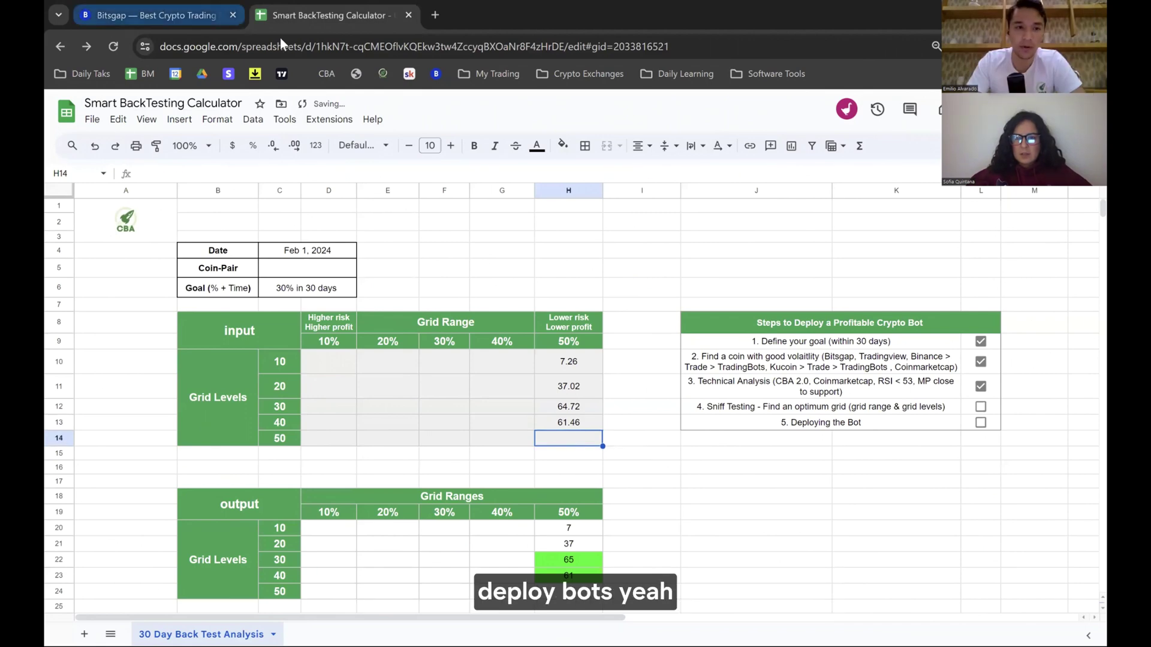
- Backtest the Bitsgap bot with 50 grid levels and enter the result 59.28 in the calculator for 50 levels at 50%
click(198, 17)
click(966, 330)
double_click(911, 403)
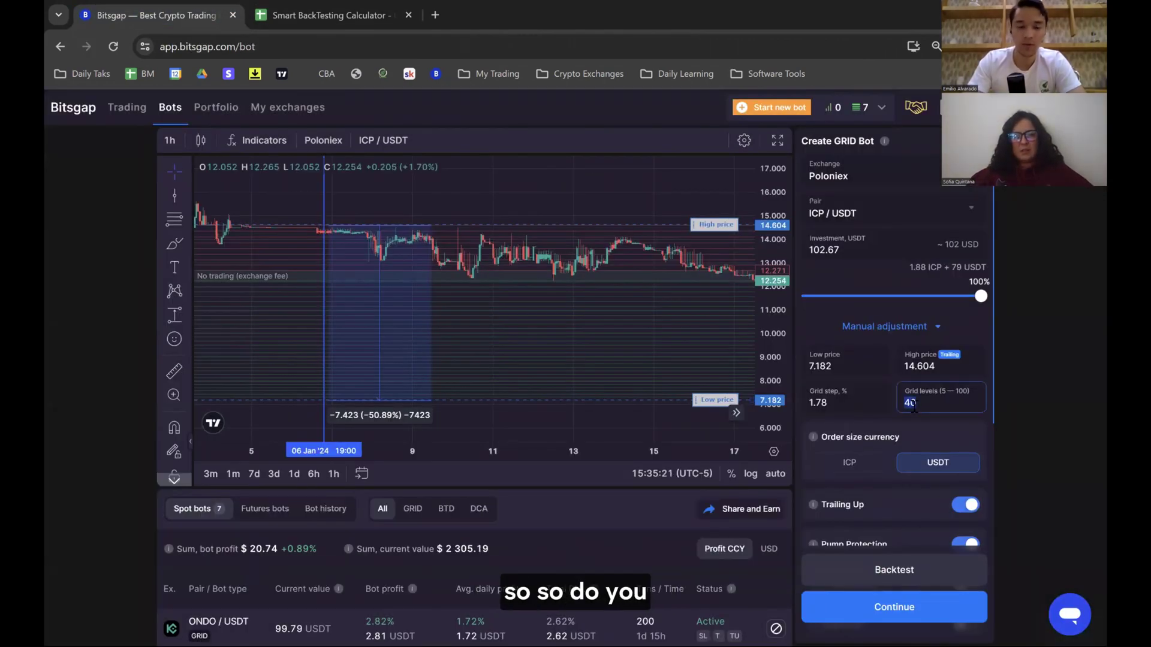
text(50)
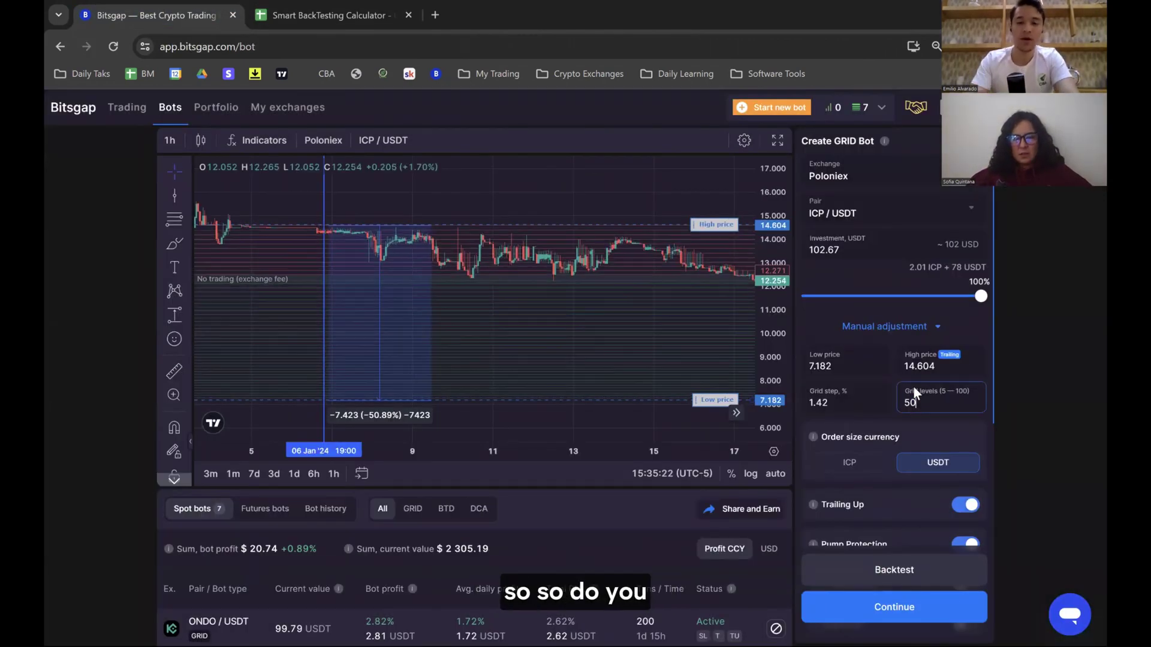
click(839, 574)
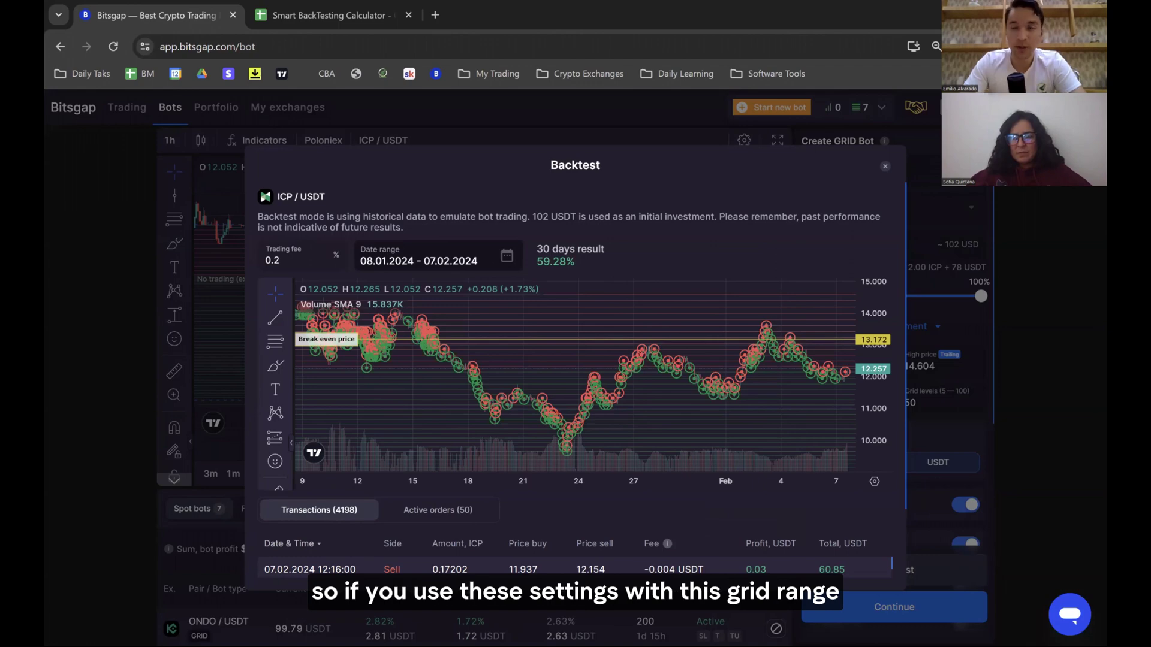
double_click(546, 258)
key(ctrl+c)
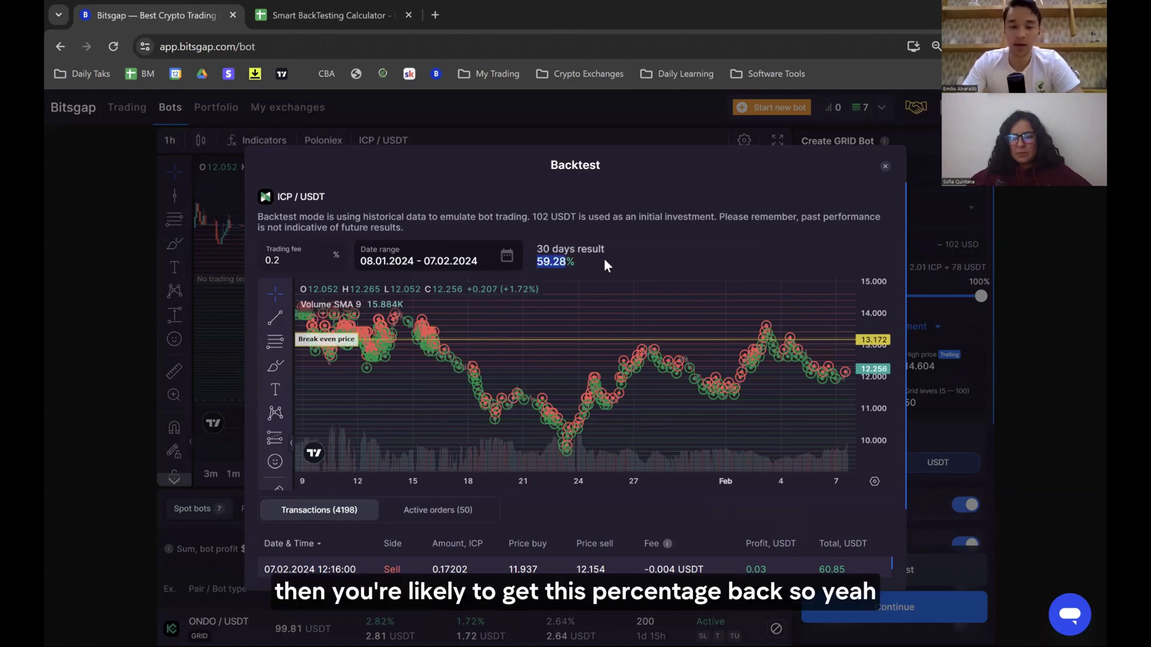
click(310, 8)
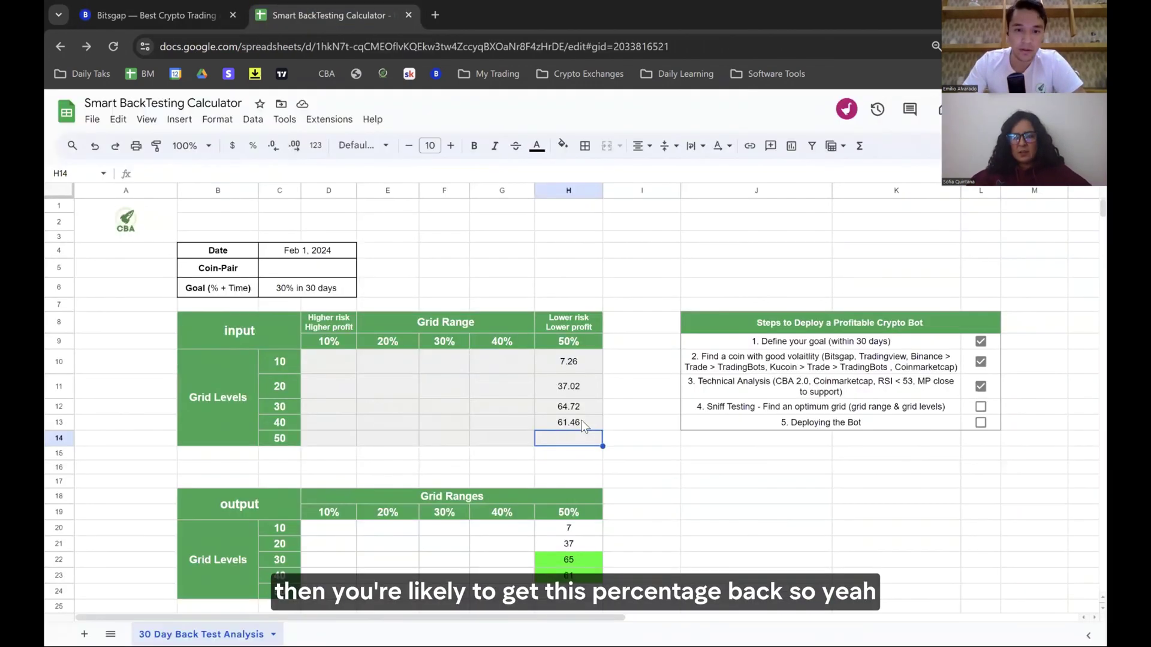
key(ctrl+v)
- Review the completed 50% grid range results in the input table and go over the 40% and 30% columns still untested
drag(568, 361, 585, 438)
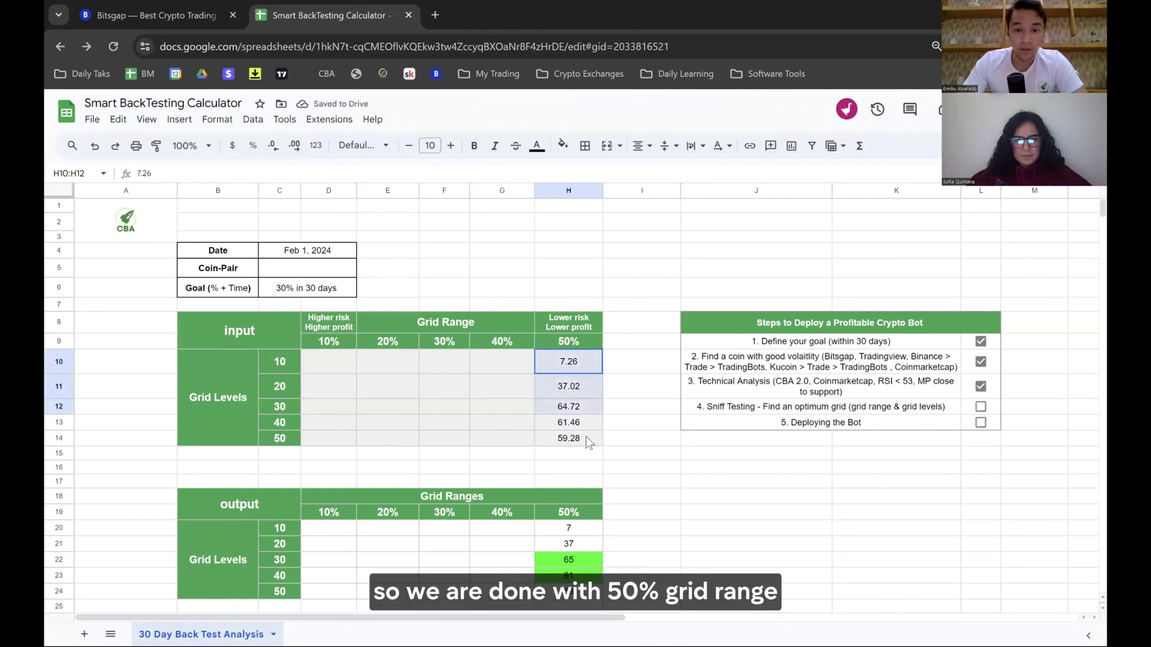
click(586, 364)
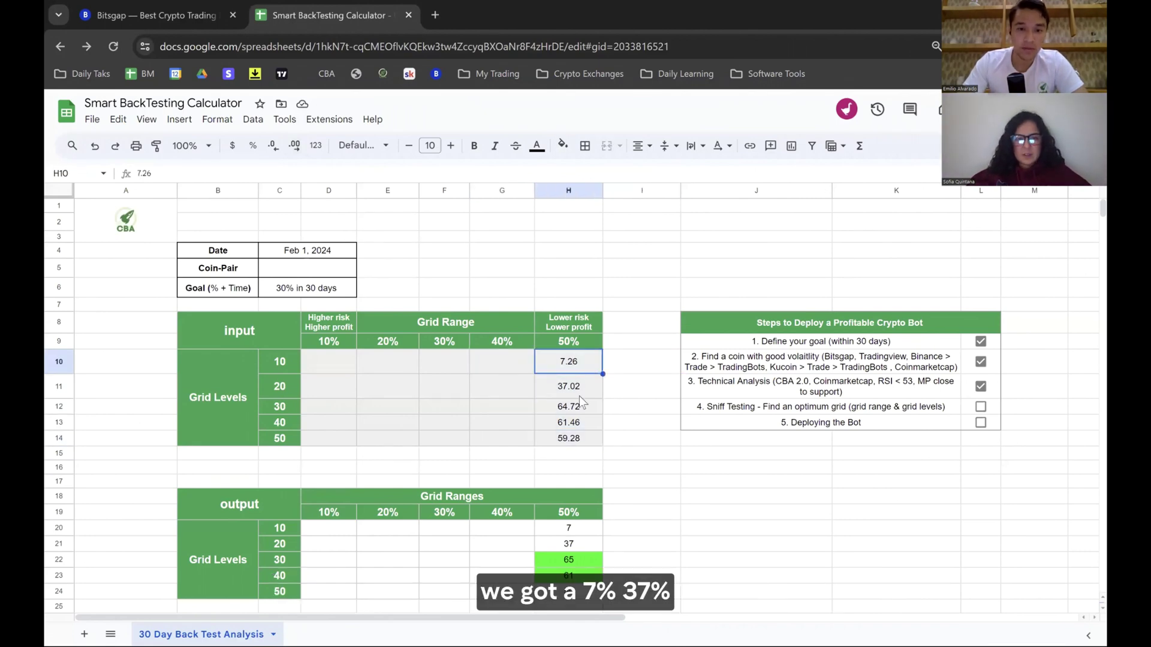
click(580, 388)
click(575, 406)
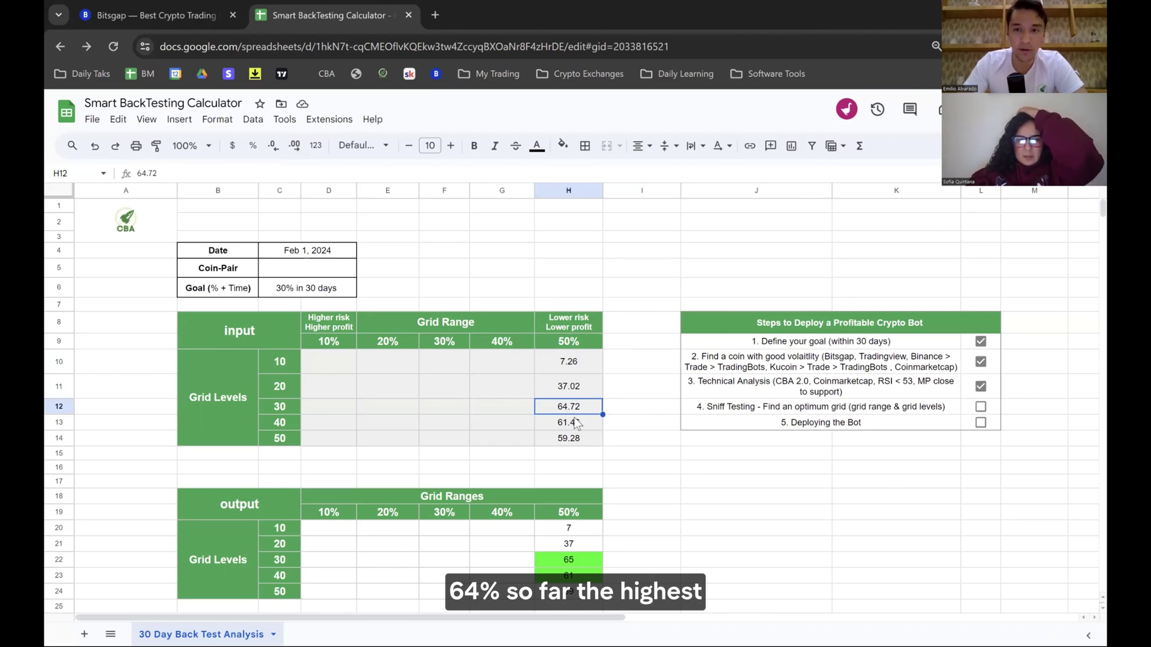
click(522, 356)
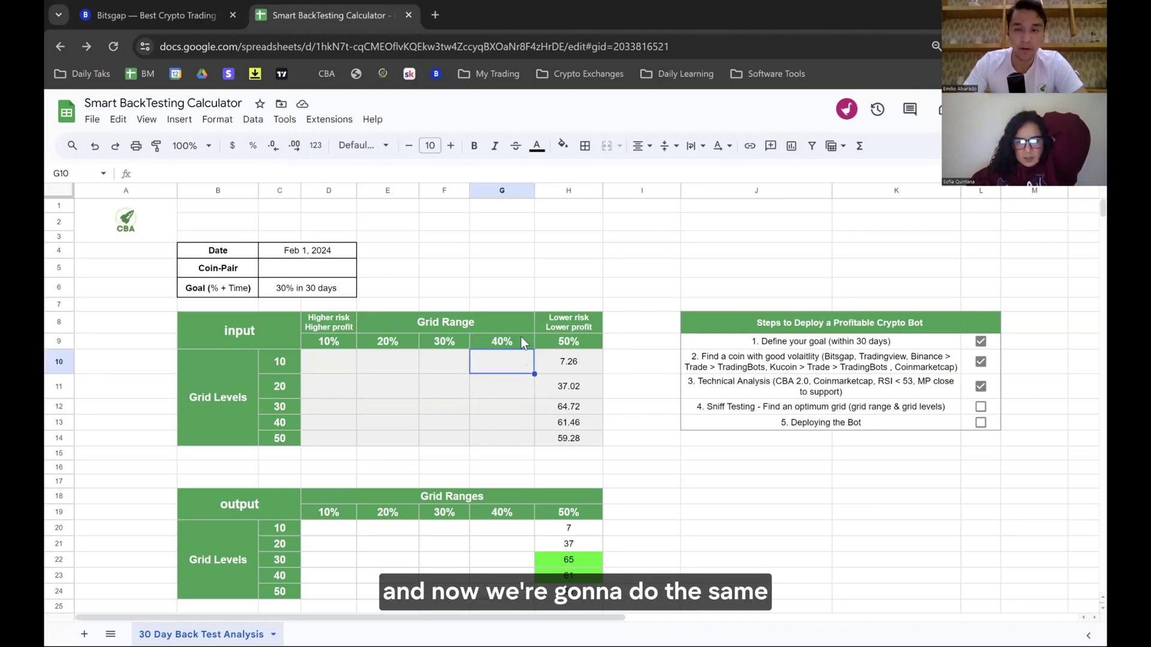
click(522, 342)
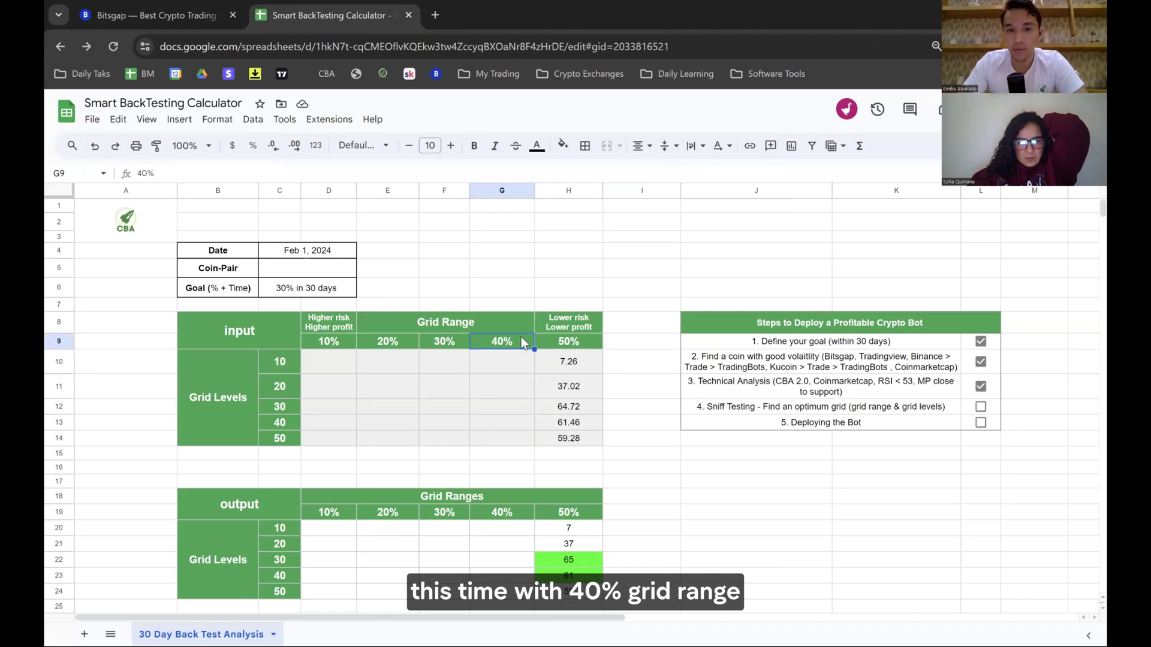
click(456, 340)
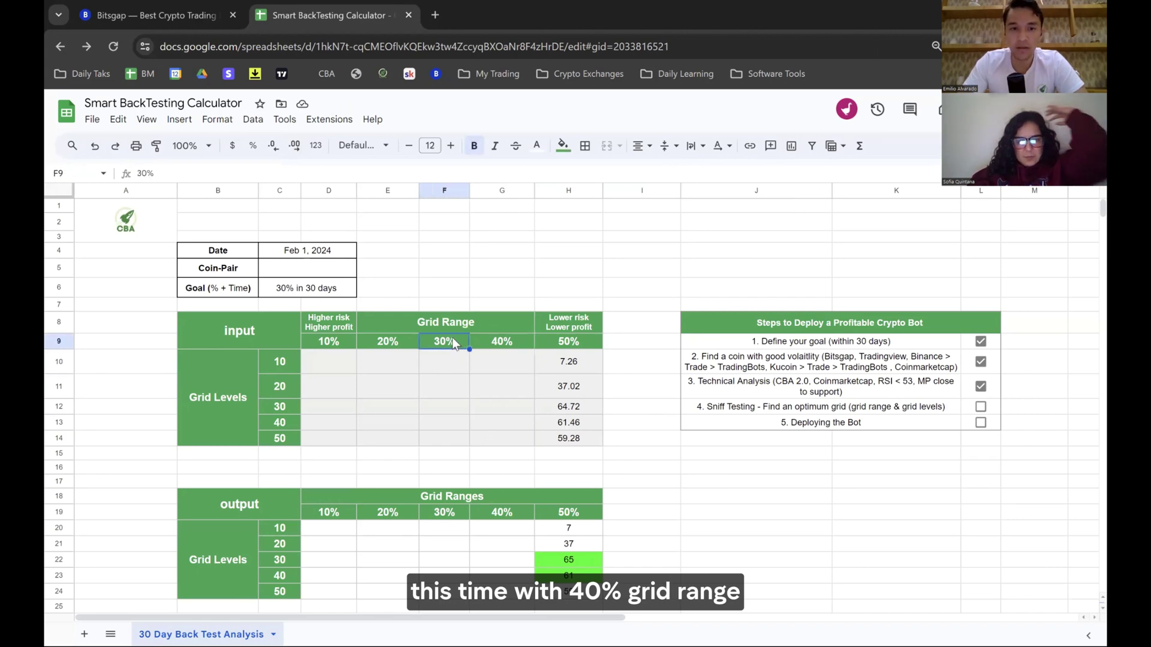
- Switch back to Bitsgap, close the backtest result and bring the full price range measurement on the ICP / USDT chart into view
click(161, 7)
click(1078, 380)
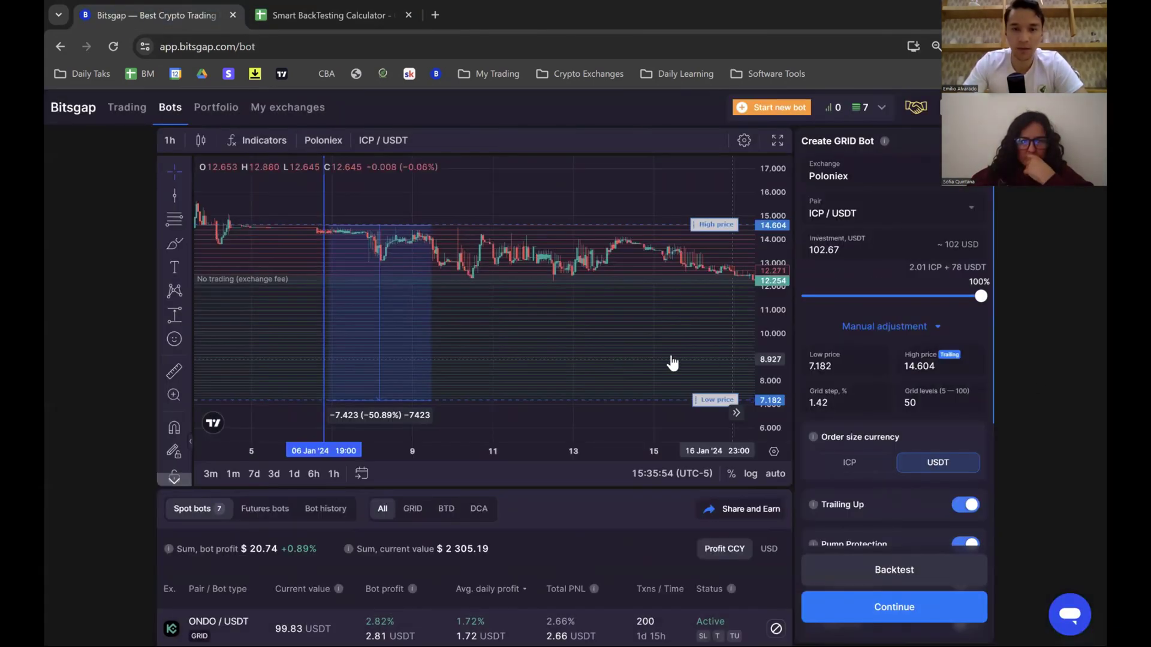
drag(453, 425, 451, 406)
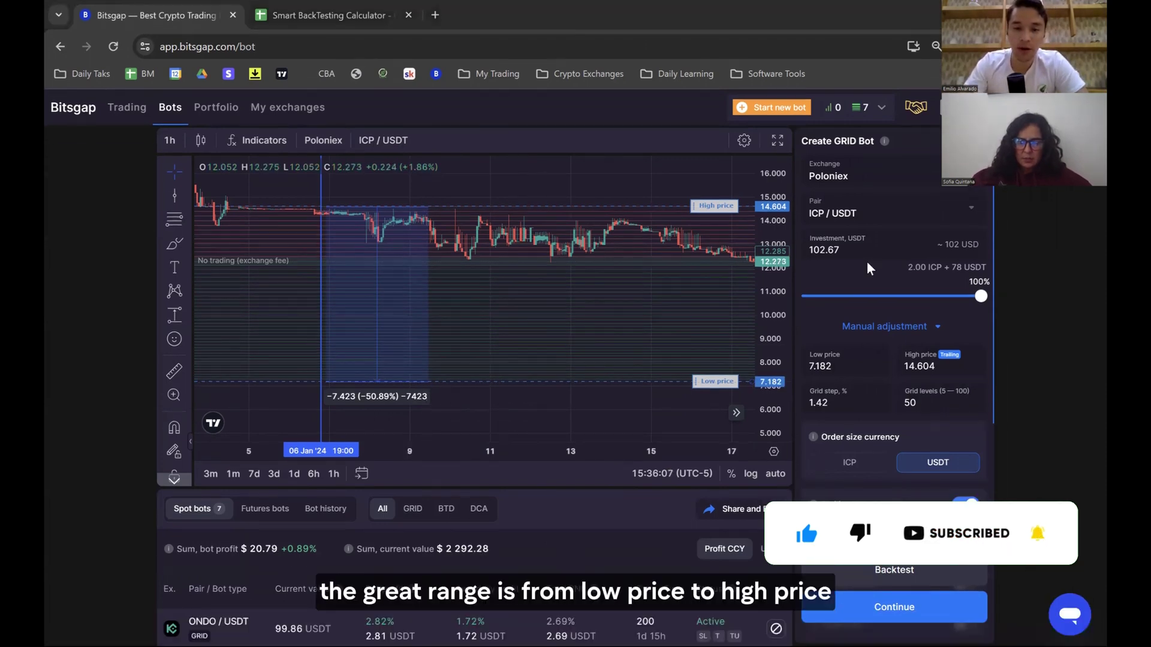
- Circle the high price, the low price and the measured range on the chart with freehand annotations and clear the markings
drag(743, 354, 751, 365)
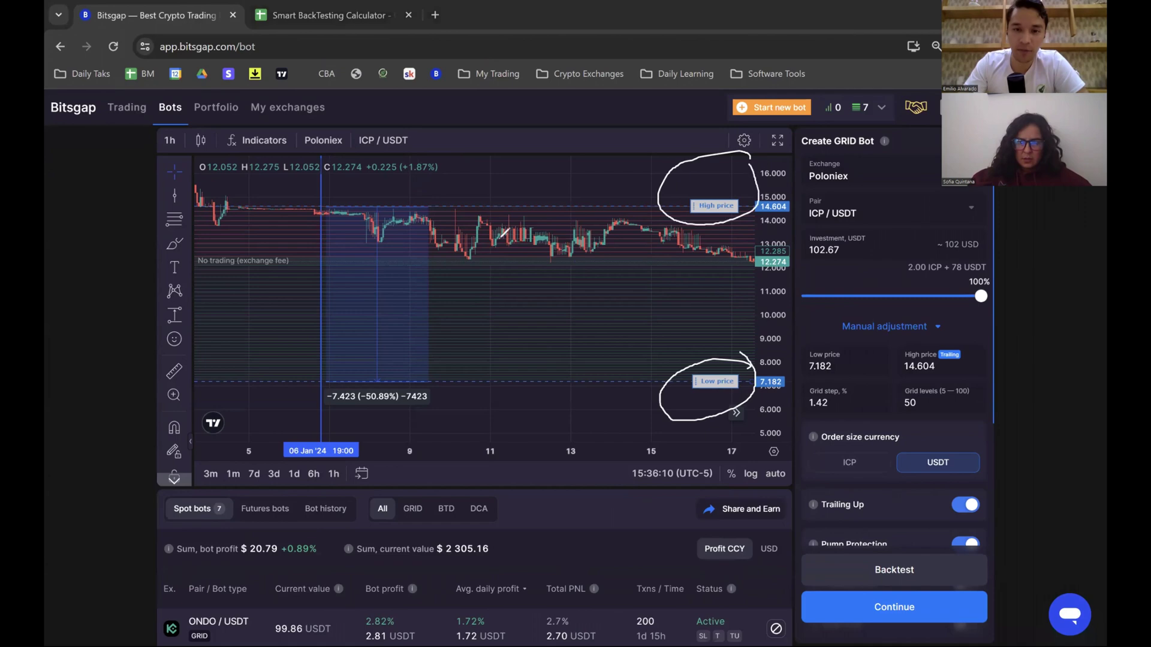
drag(411, 390, 353, 413)
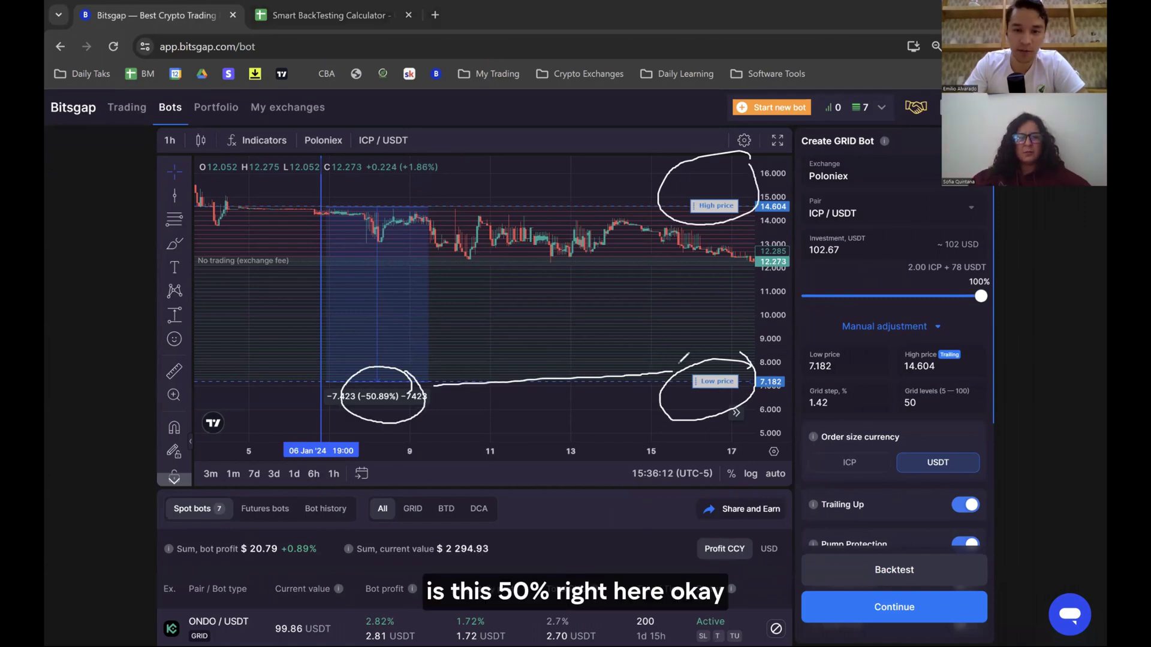
drag(580, 264, 650, 311)
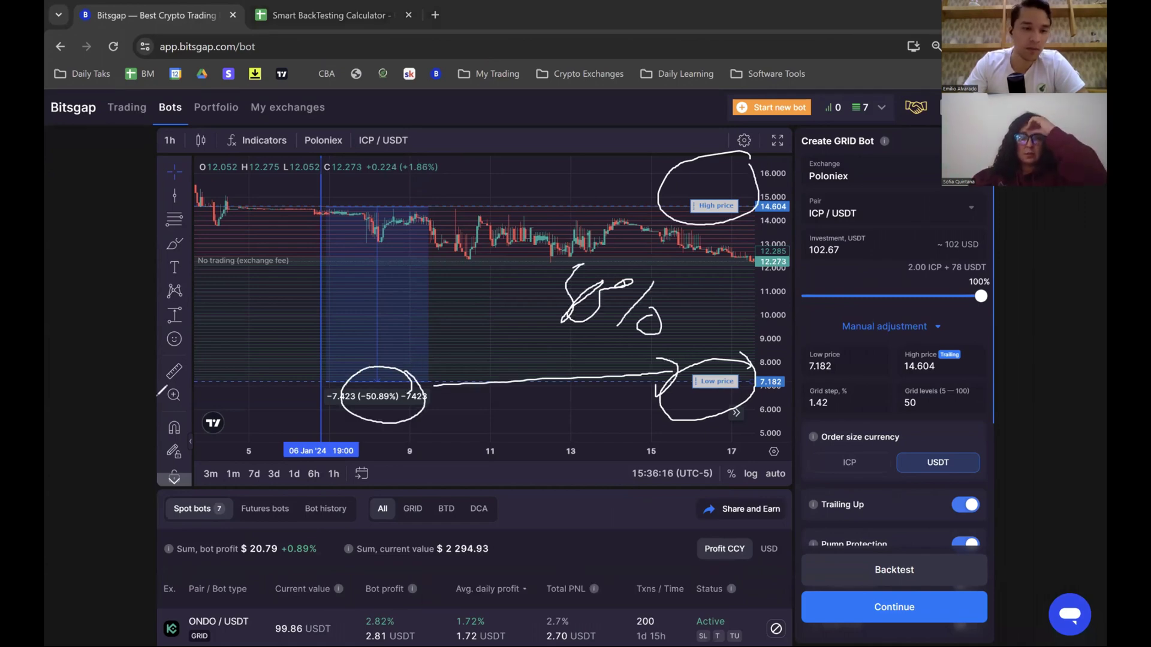
key(e)
drag(1013, 393, 962, 377)
drag(1057, 315, 956, 354)
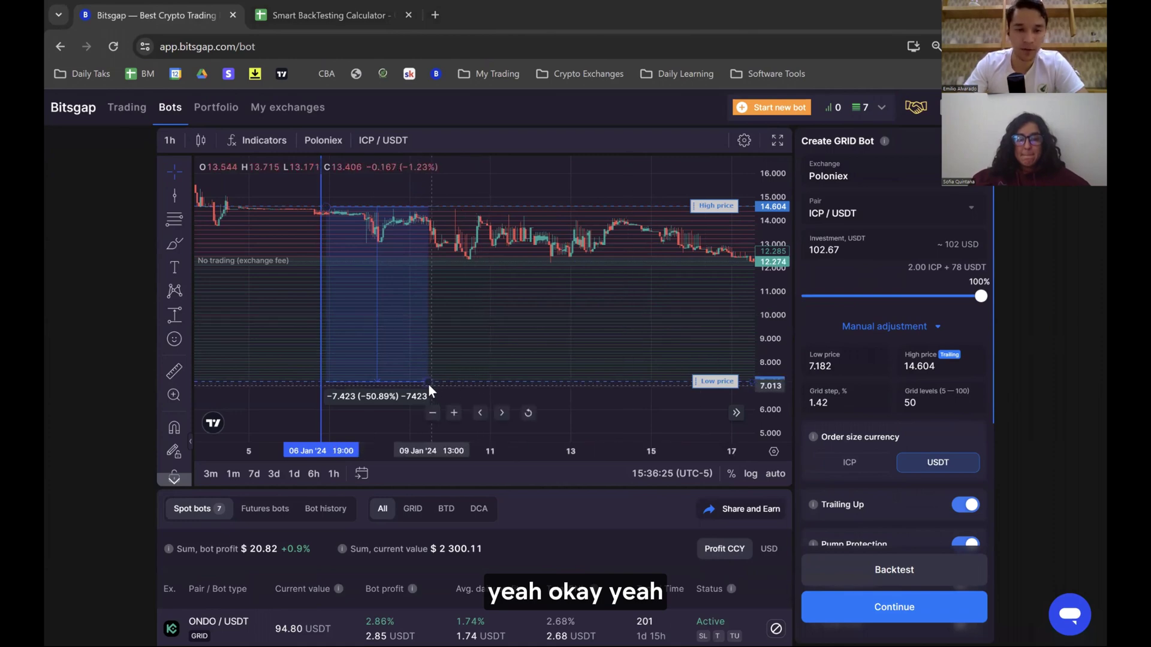
- Shrink the chart's price range measurement to about 40.92% and raise the bot's low price to its lower edge at 8.617
drag(430, 384, 430, 349)
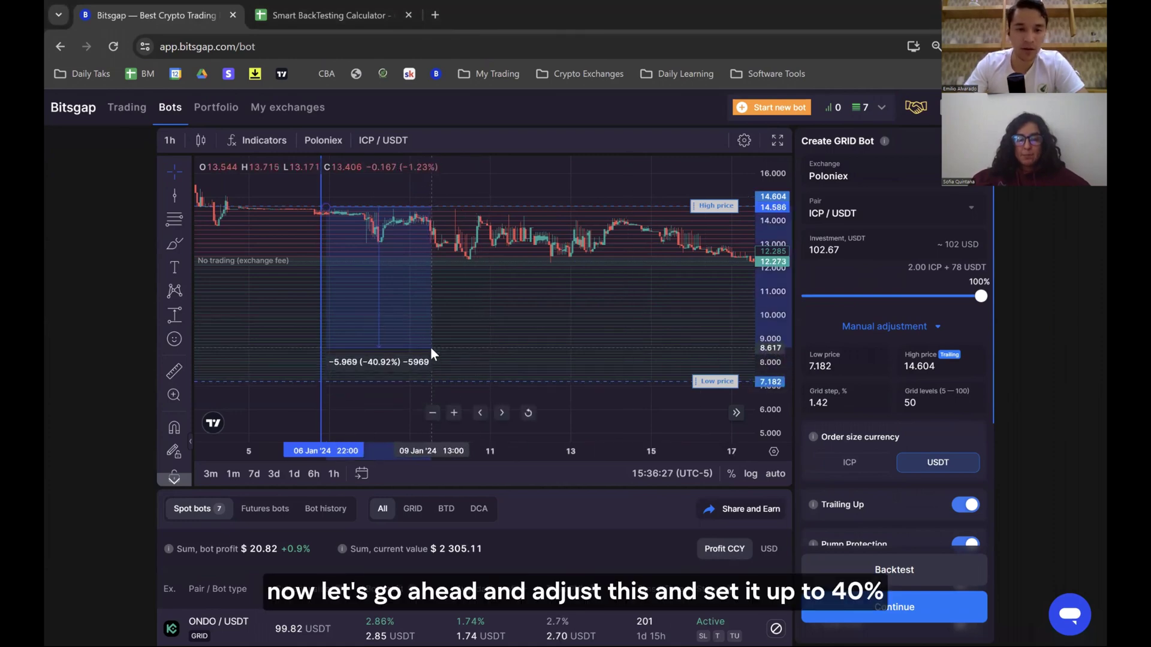
click(430, 348)
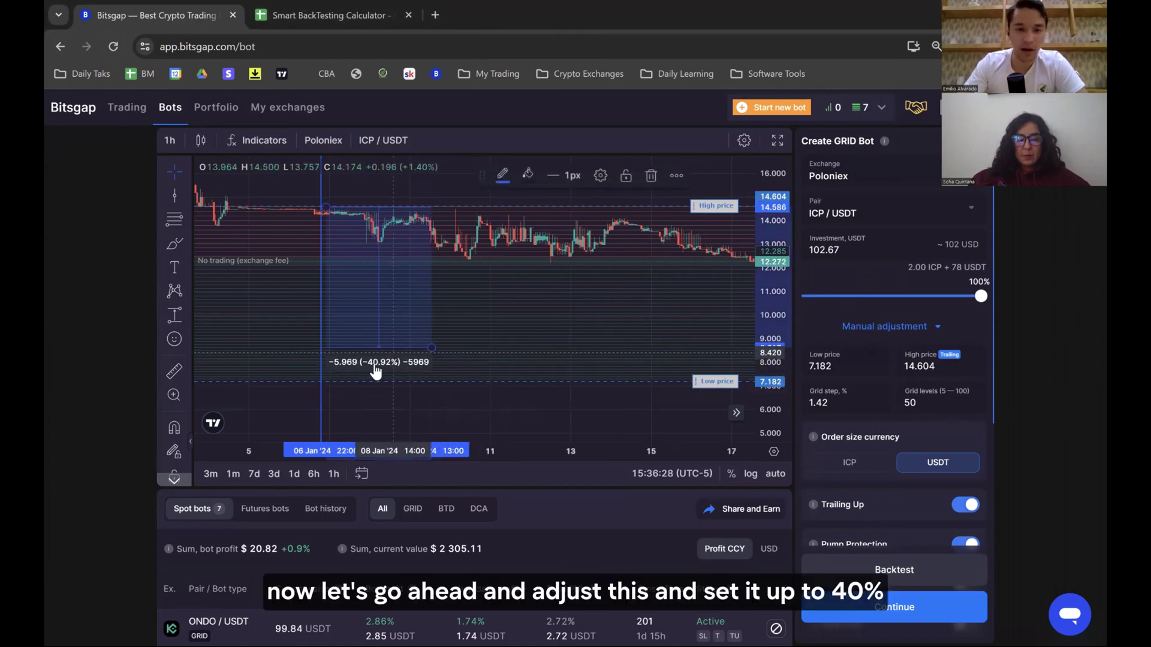
click(286, 7)
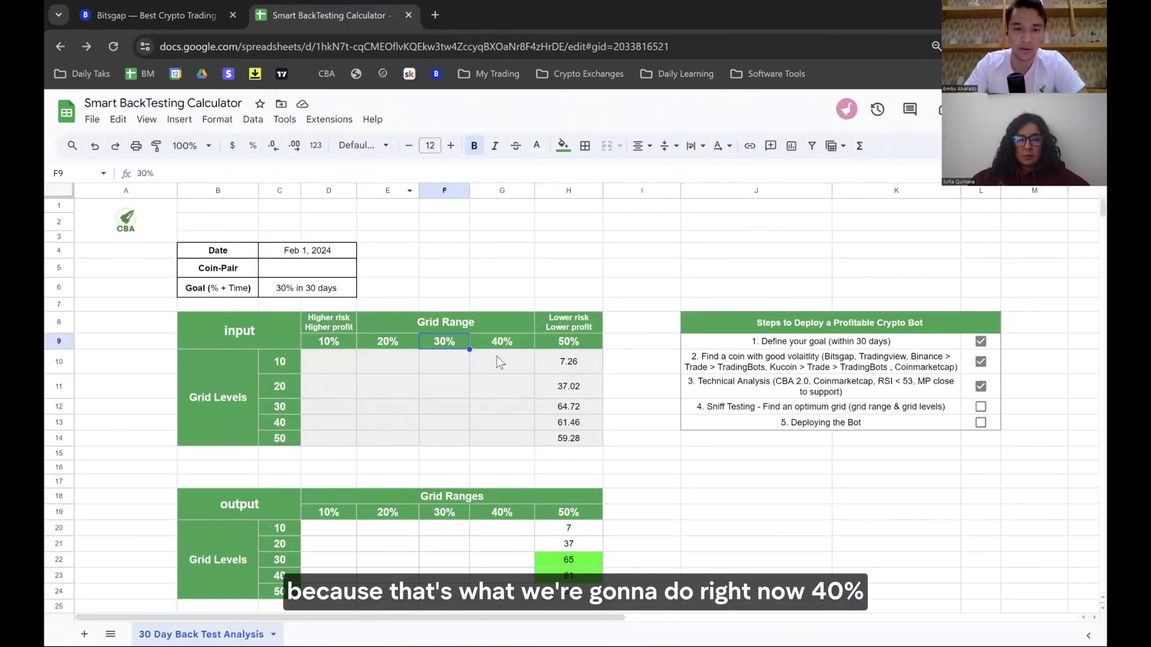
click(508, 362)
click(212, 8)
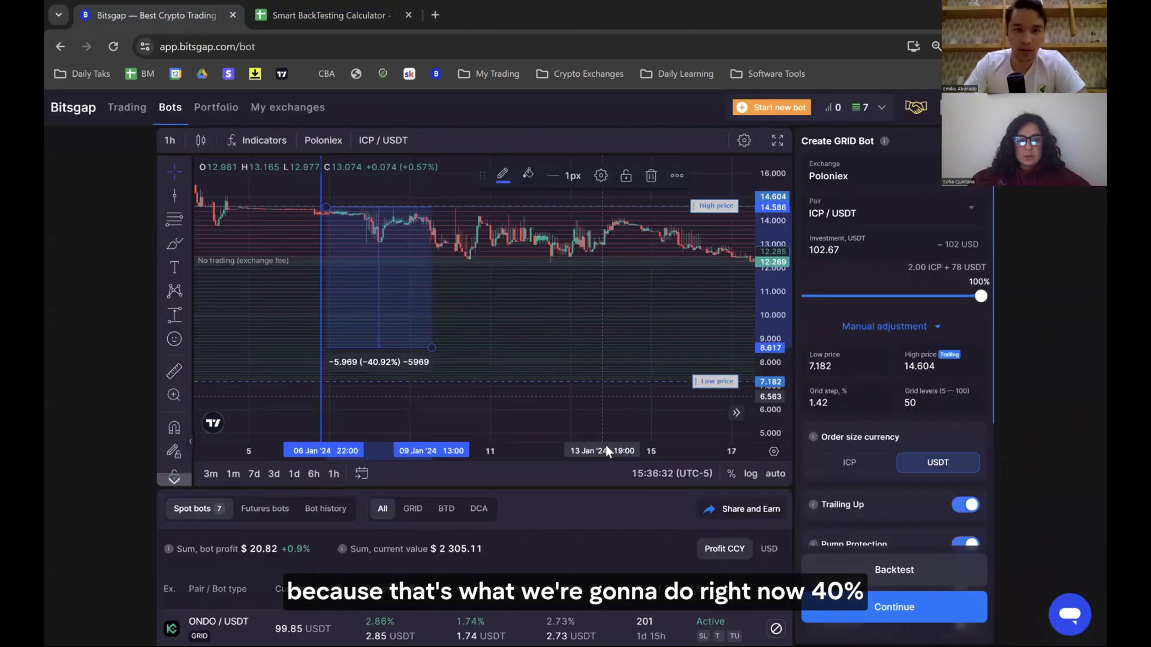
drag(701, 367, 681, 348)
- Backtest the Bitsgap bot with 50 grid levels and enter the result 66.44 in the calculator for 50 levels at 40%
double_click(913, 402)
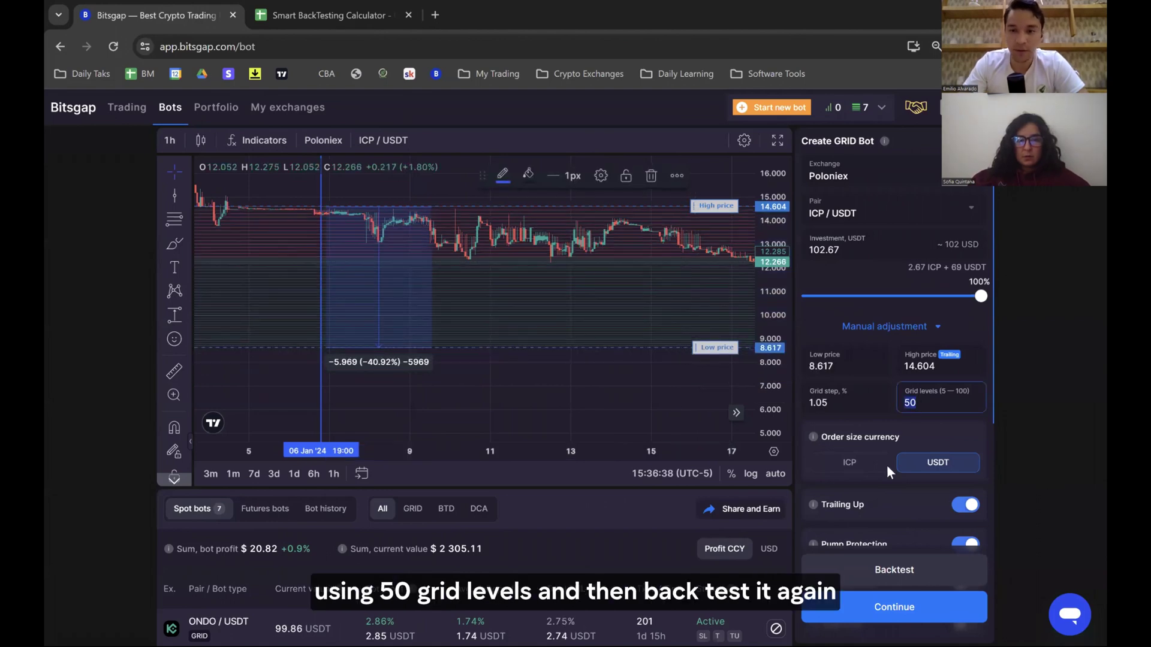
click(855, 573)
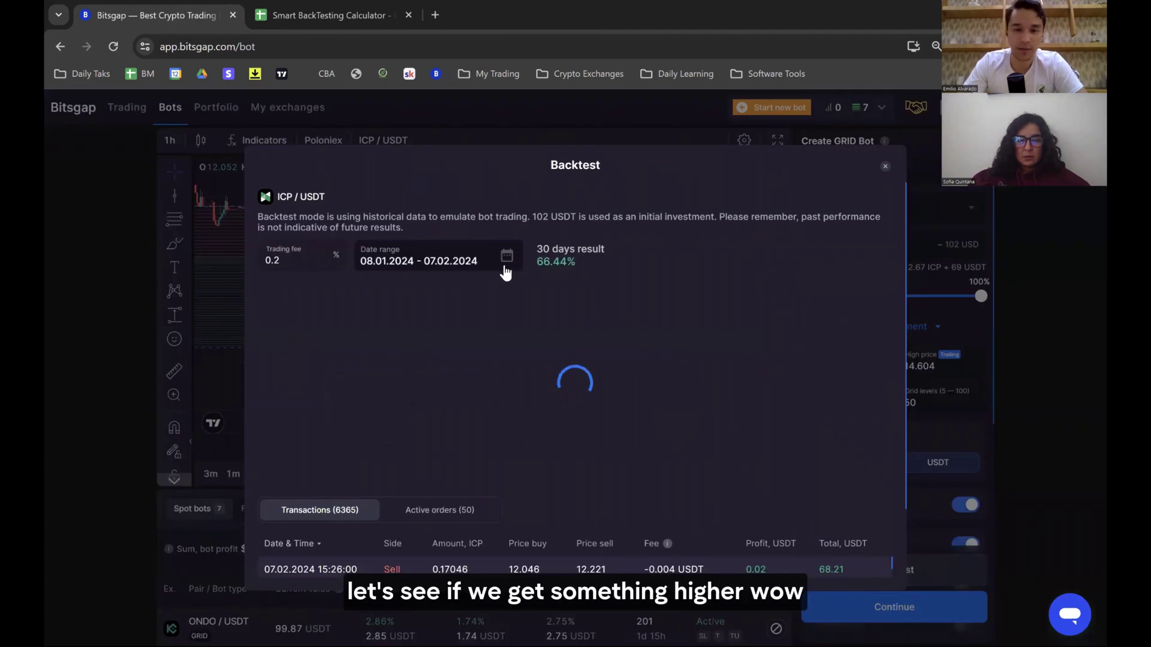
double_click(551, 263)
key(ctrl+c)
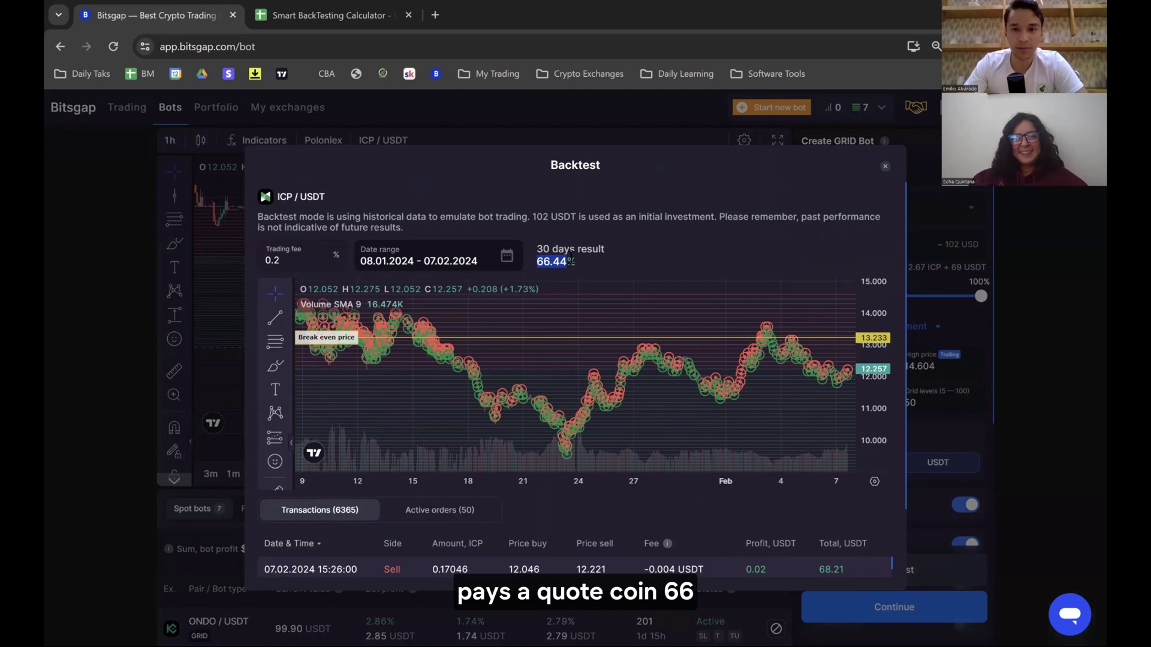
key(ctrl+Tab)
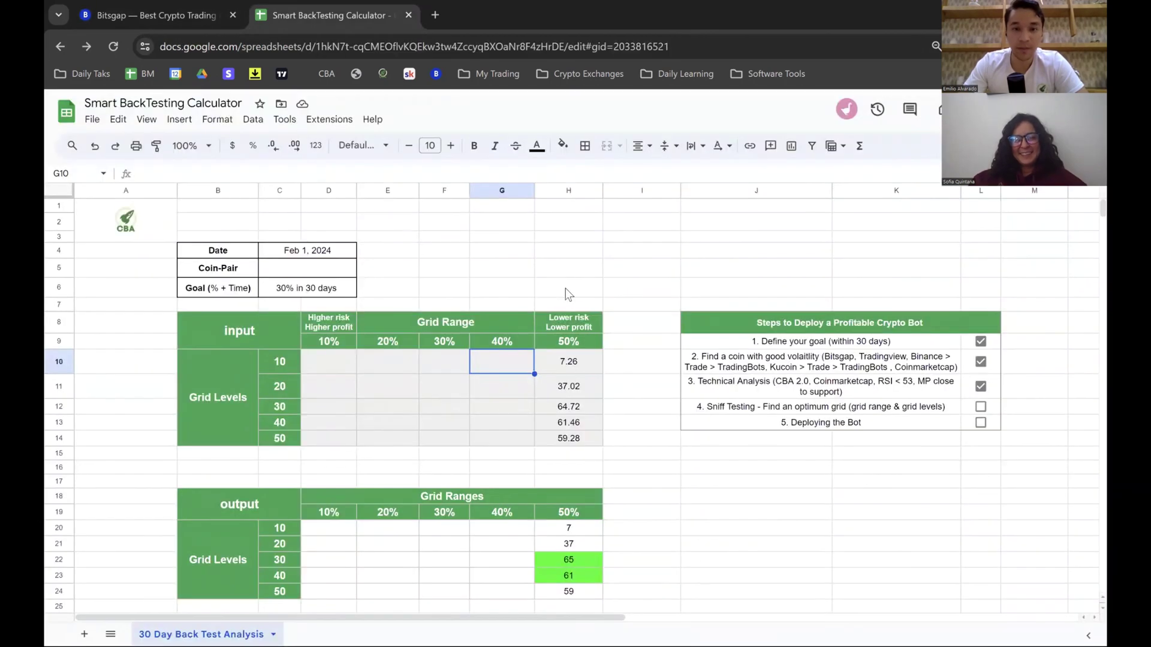
click(516, 437)
key(ctrl+v)
- Backtest the Bitsgap bot with 40 grid levels and enter the result 77.49 in the calculator for 40 levels at 40%
click(508, 421)
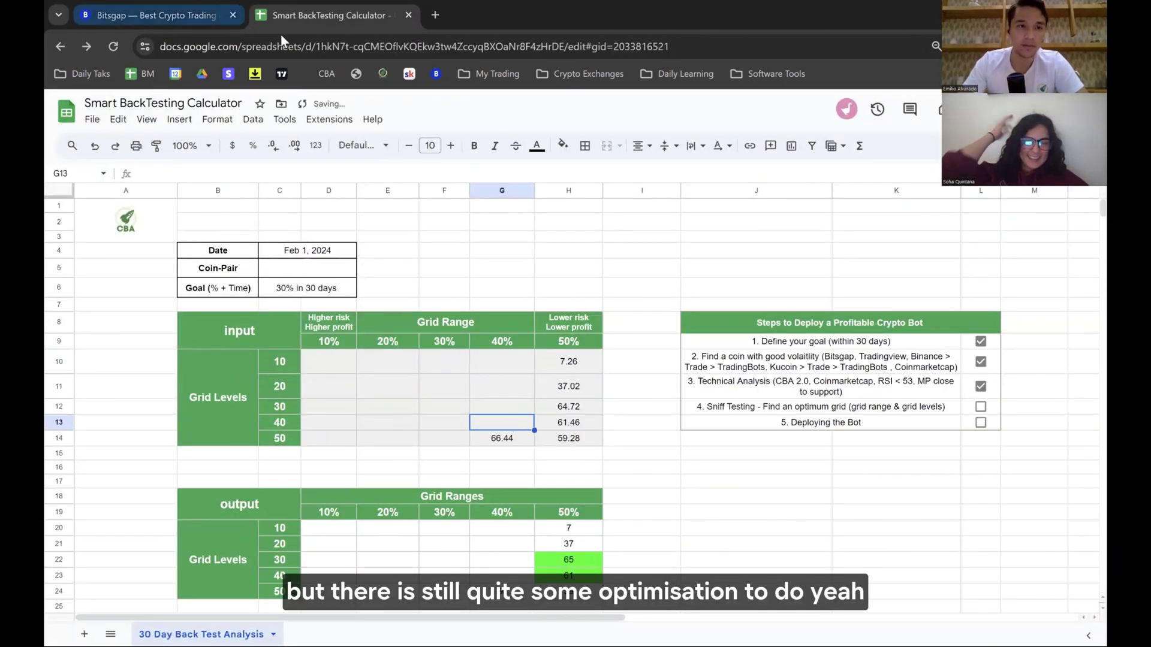
click(211, 17)
click(912, 415)
double_click(932, 409)
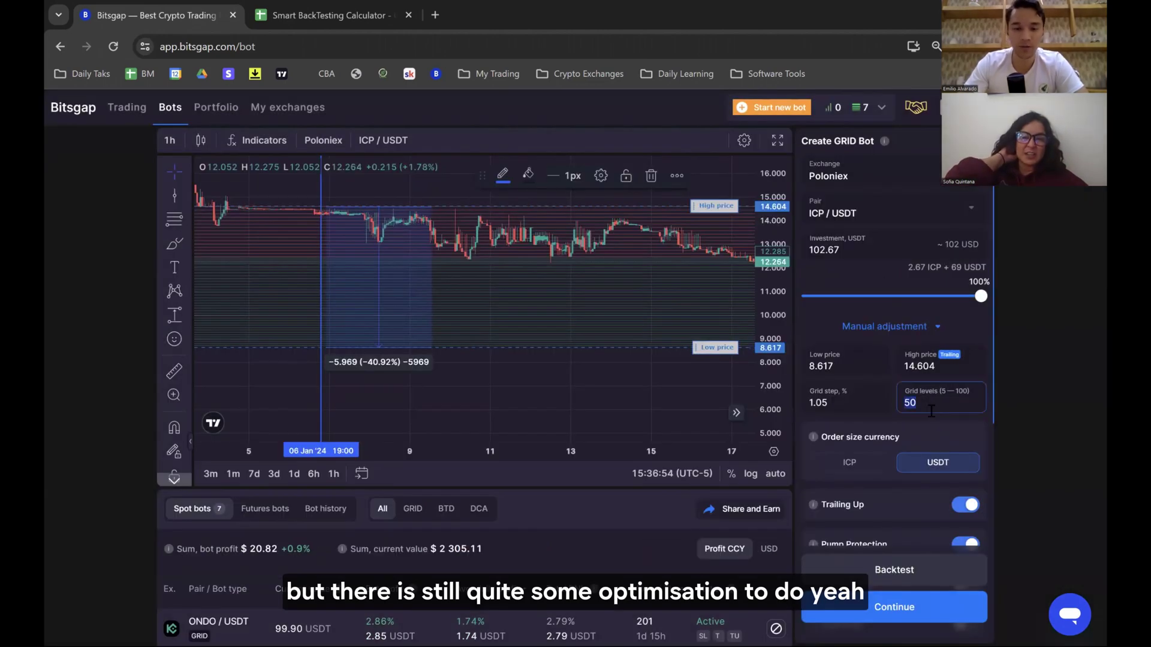
text(40)
click(894, 569)
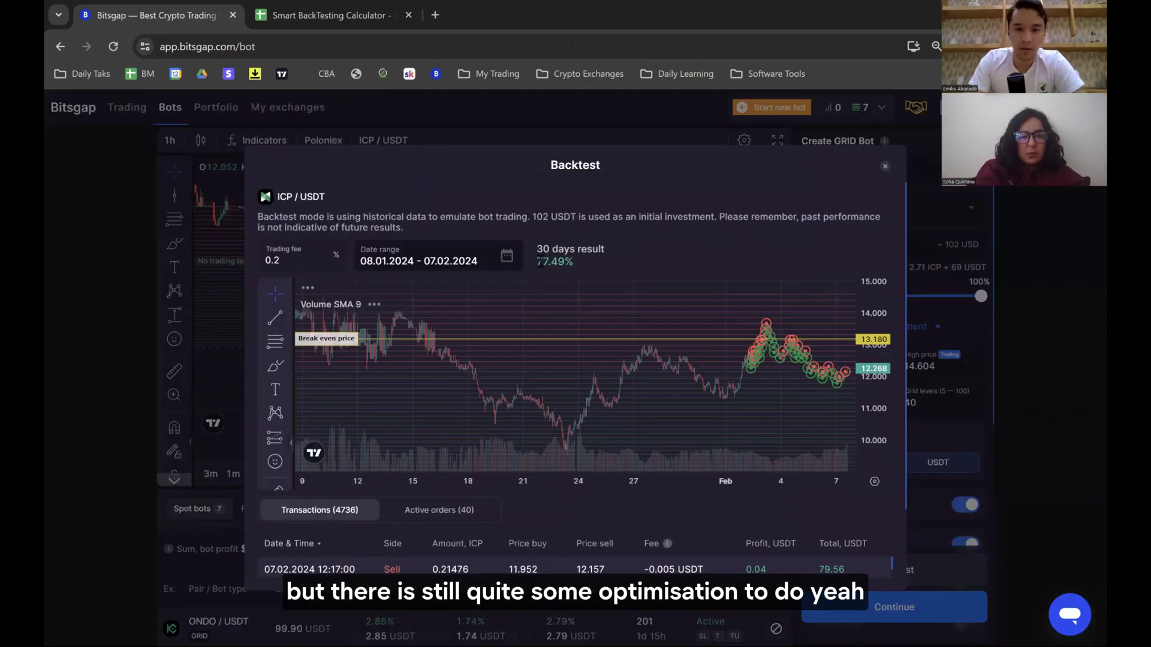
double_click(546, 261)
key(ctrl+c)
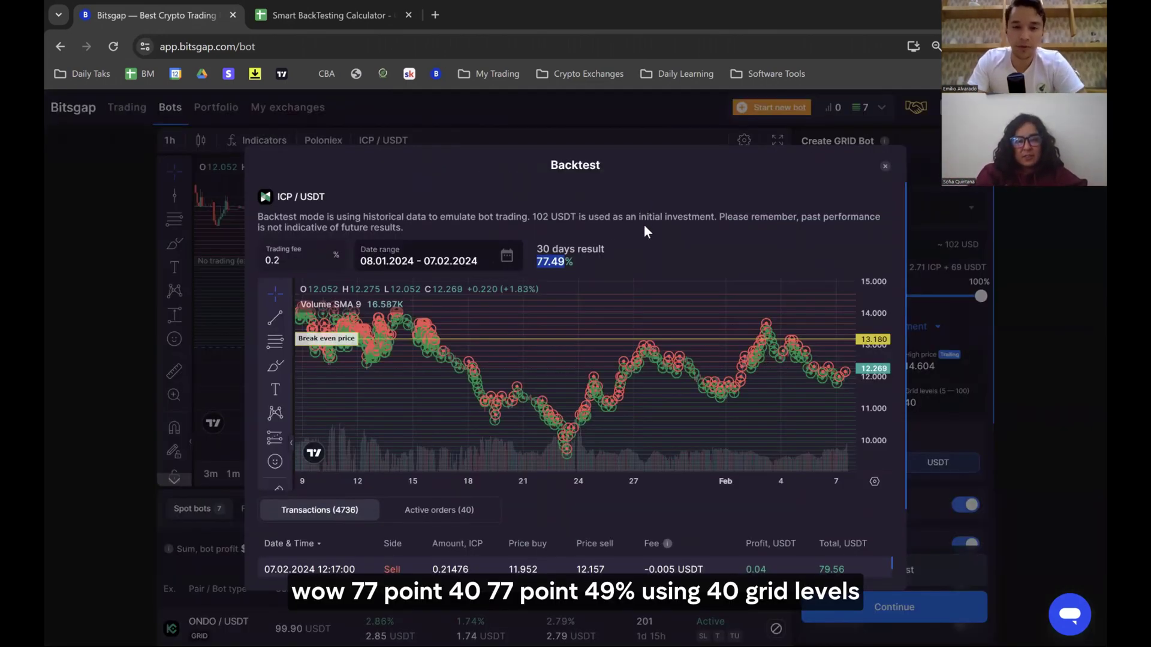
click(1038, 289)
key(ctrl+Tab)
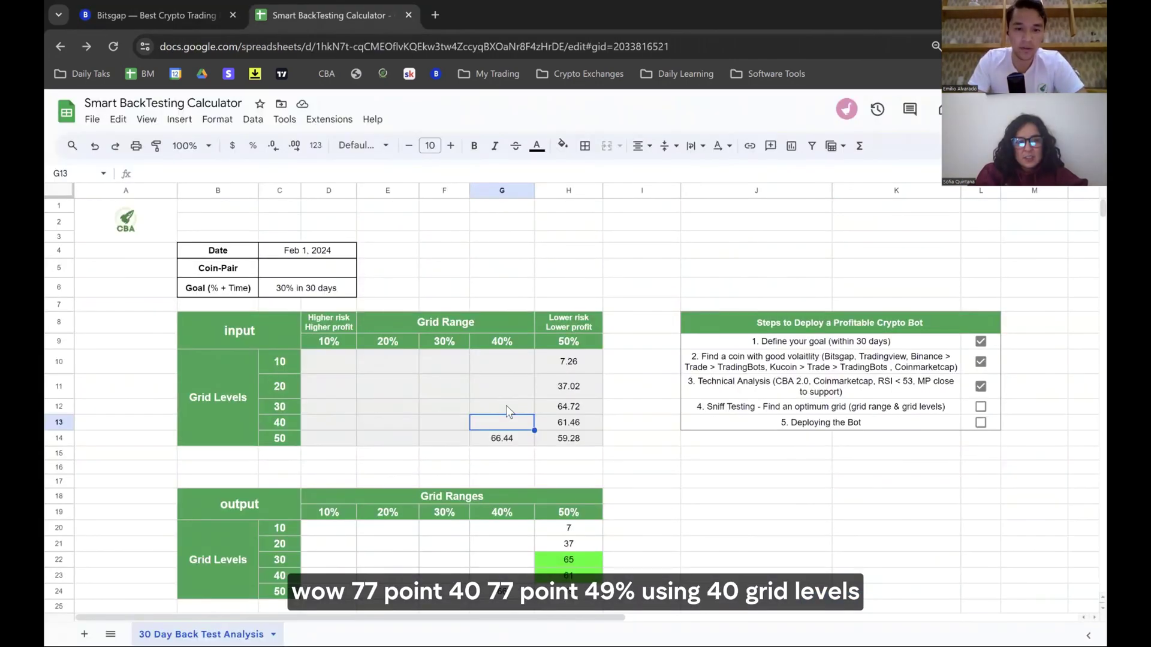
key(ctrl+v)
- Backtest the Bitsgap bot with 39 grid levels and enter the result 80.2 in the calculator for 30 levels at 40%
click(497, 396)
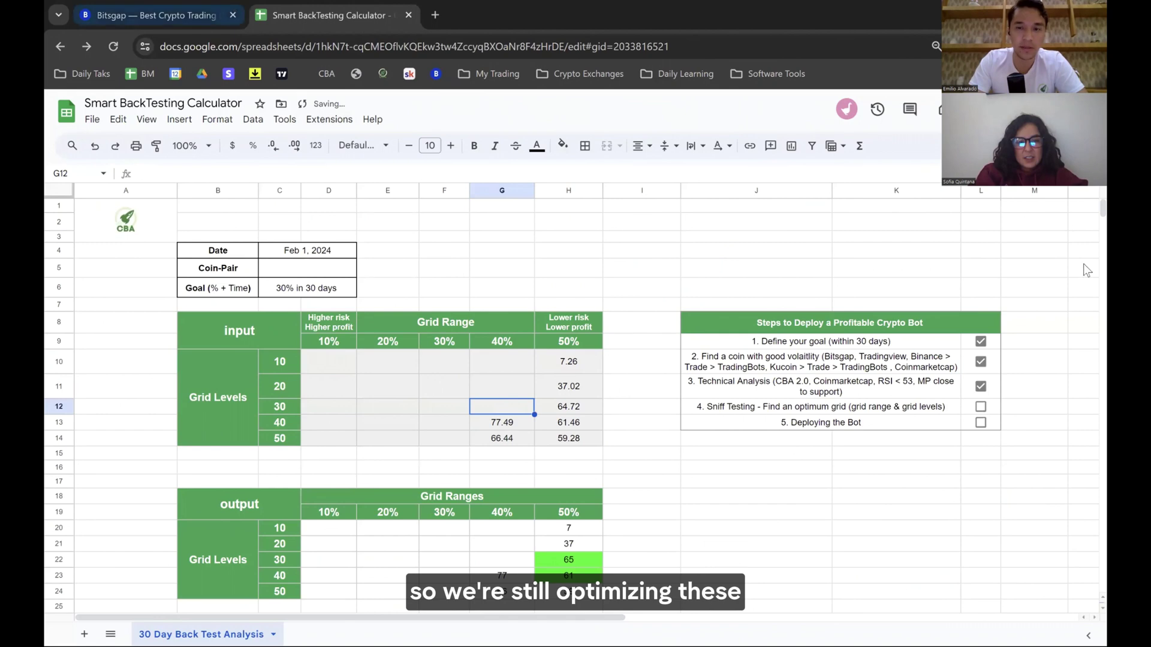
key(ctrl+Tab)
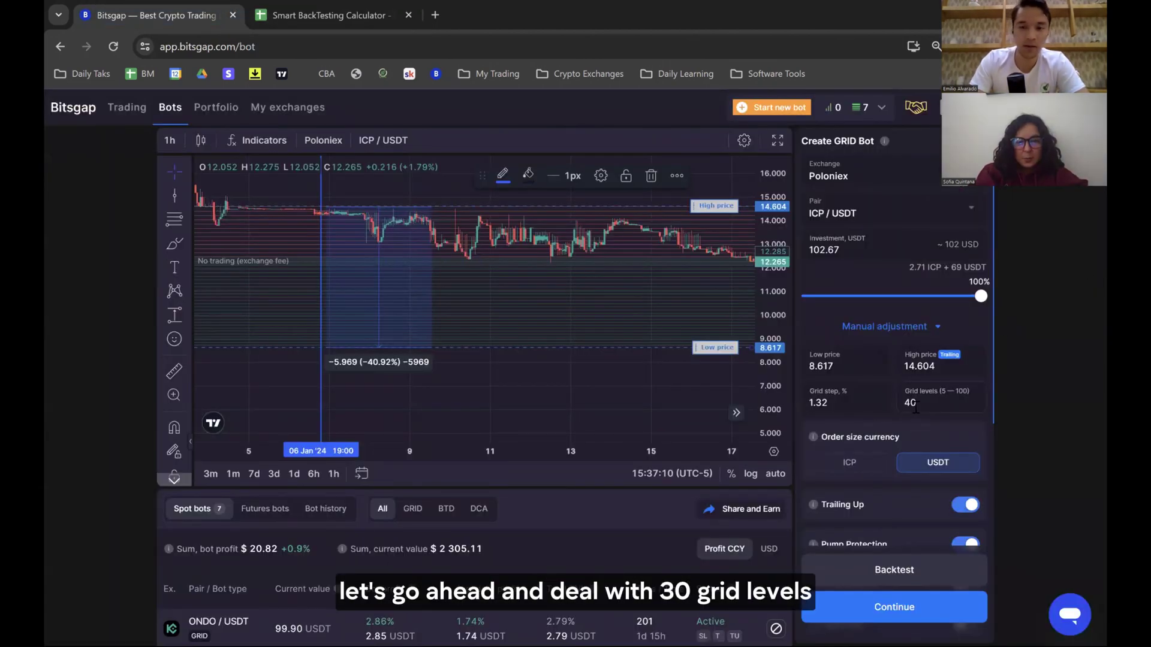
double_click(916, 408)
text(39)
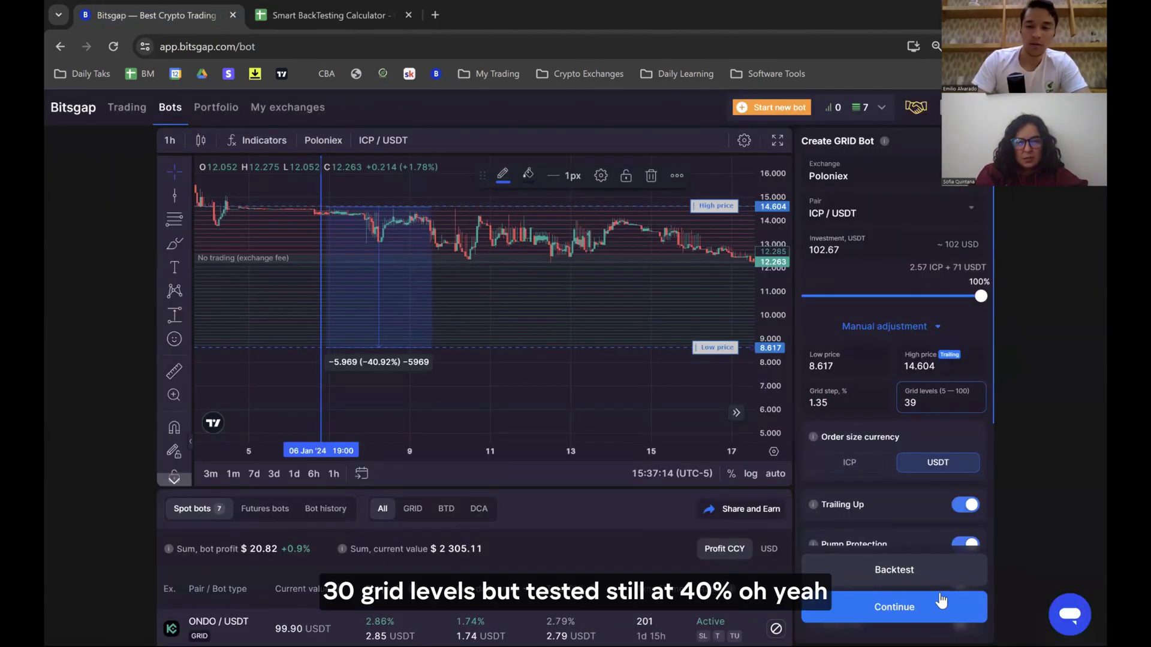
click(945, 572)
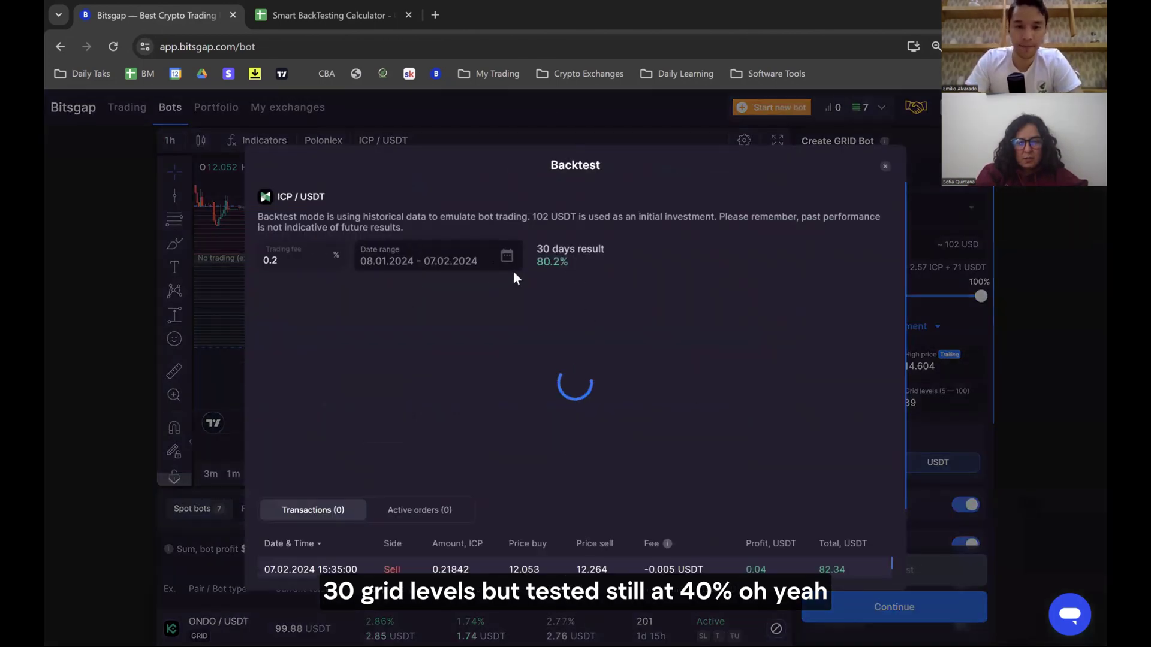
double_click(539, 262)
key(ctrl+c)
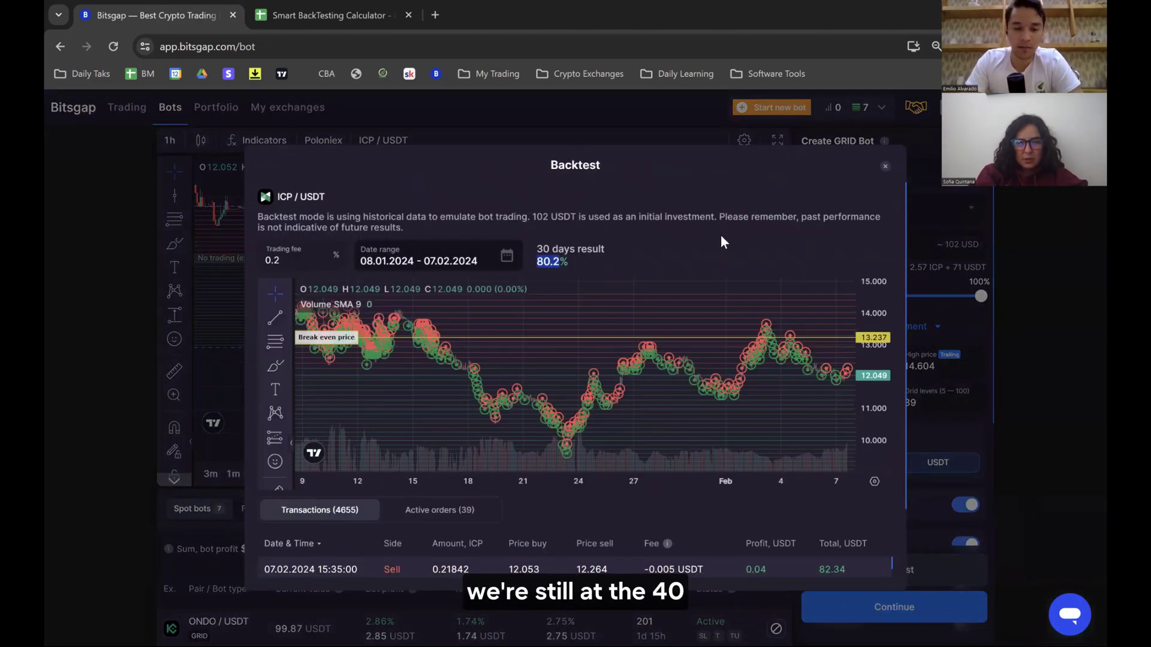
key(ctrl+Tab)
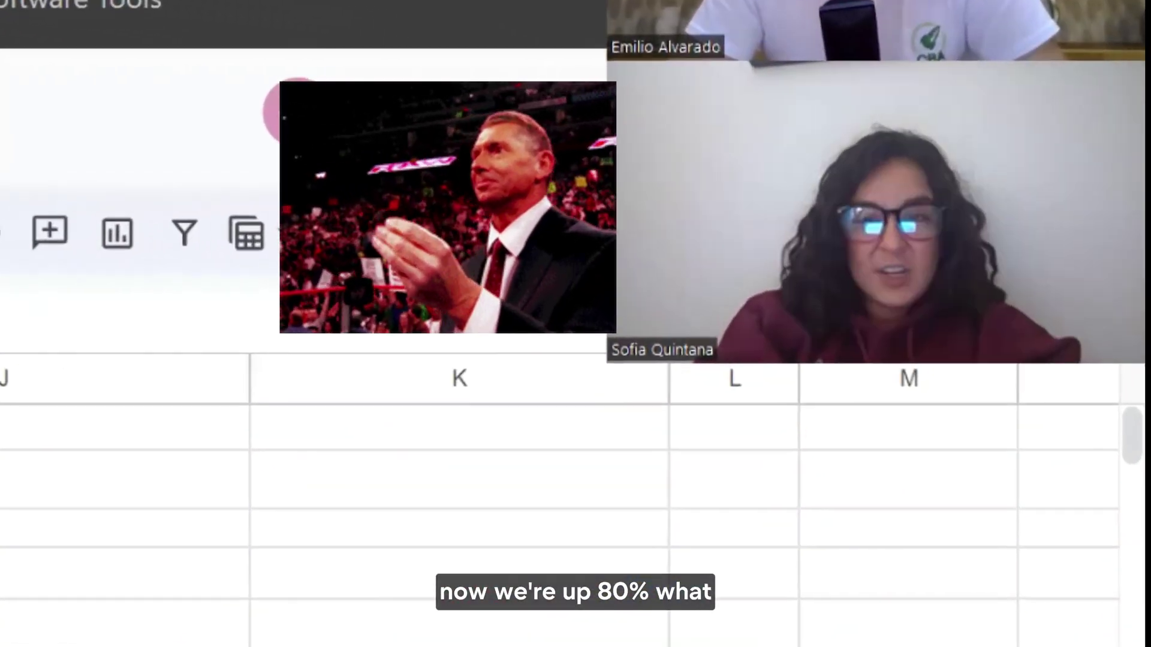
key(ctrl+shift+v)
key(Up)
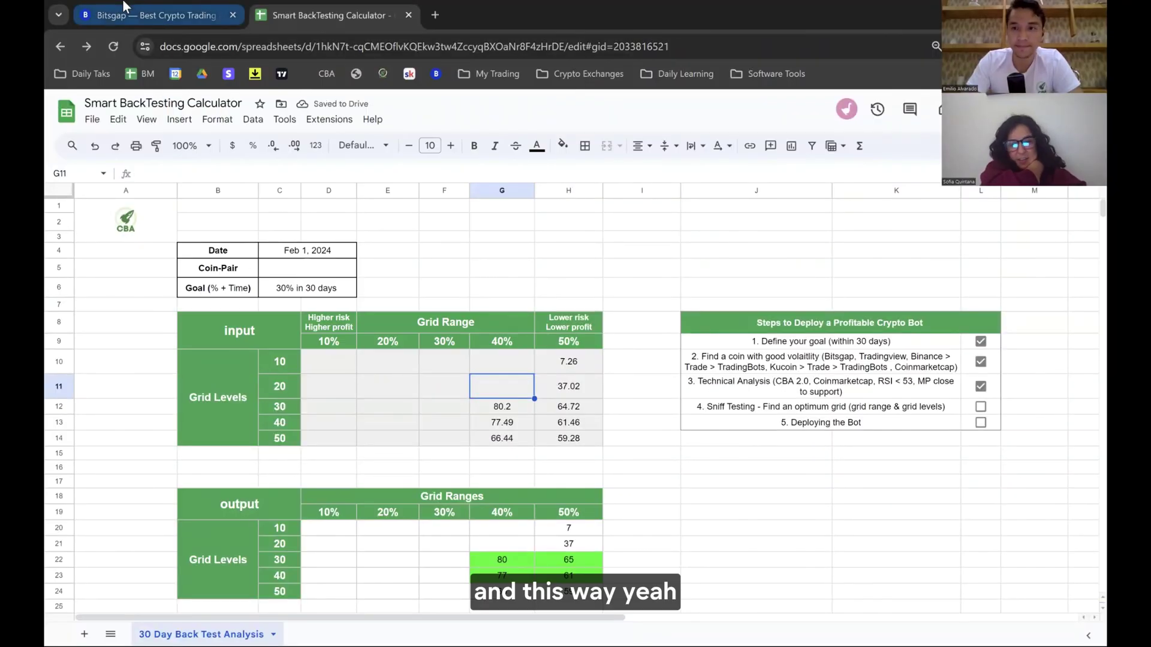
click(124, 8)
click(360, 14)
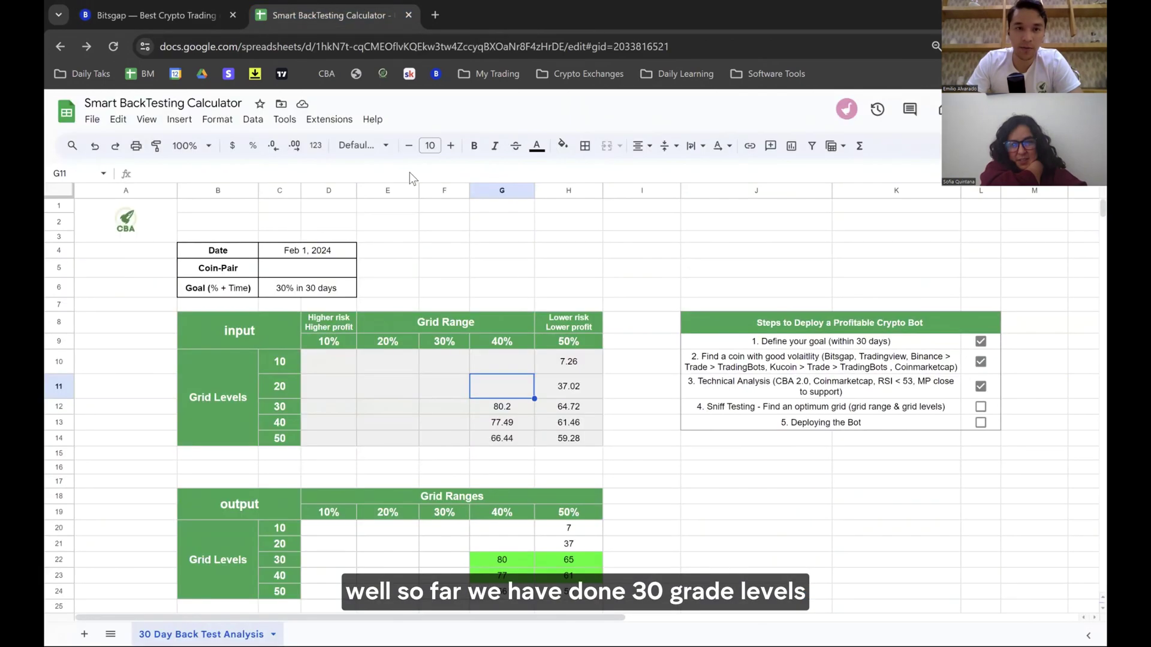
click(505, 409)
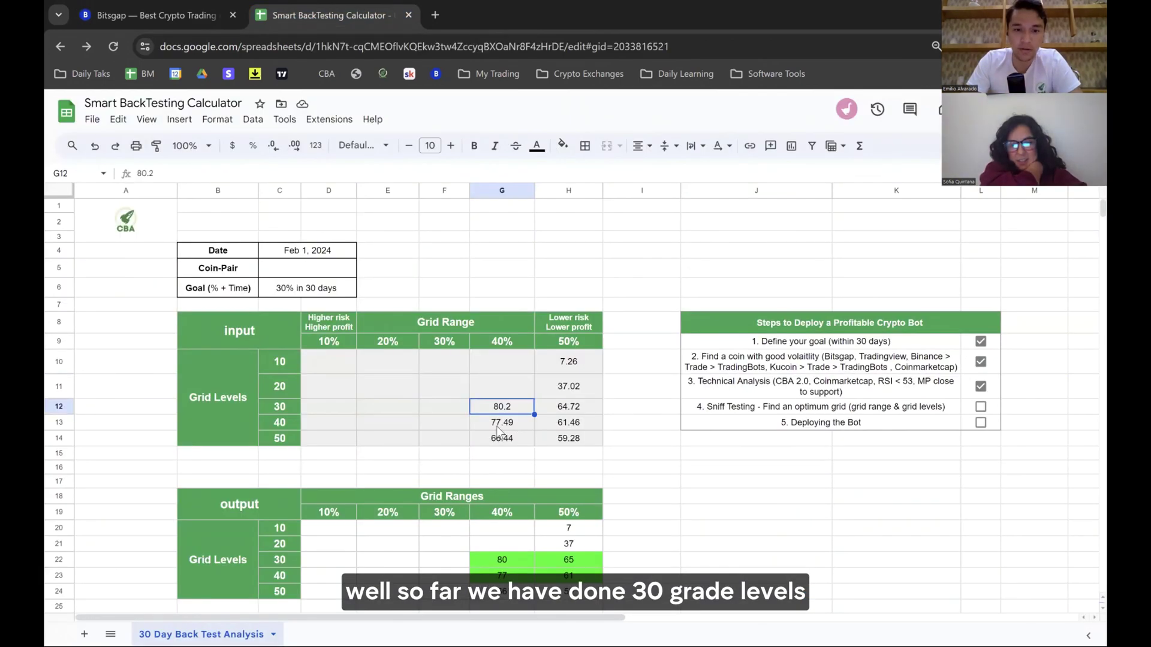
click(497, 425)
click(495, 436)
- Backtest the Bitsgap bot with 30 grid levels and enter the result 81.23 in the calculator for 30 levels at 40%
click(124, 7)
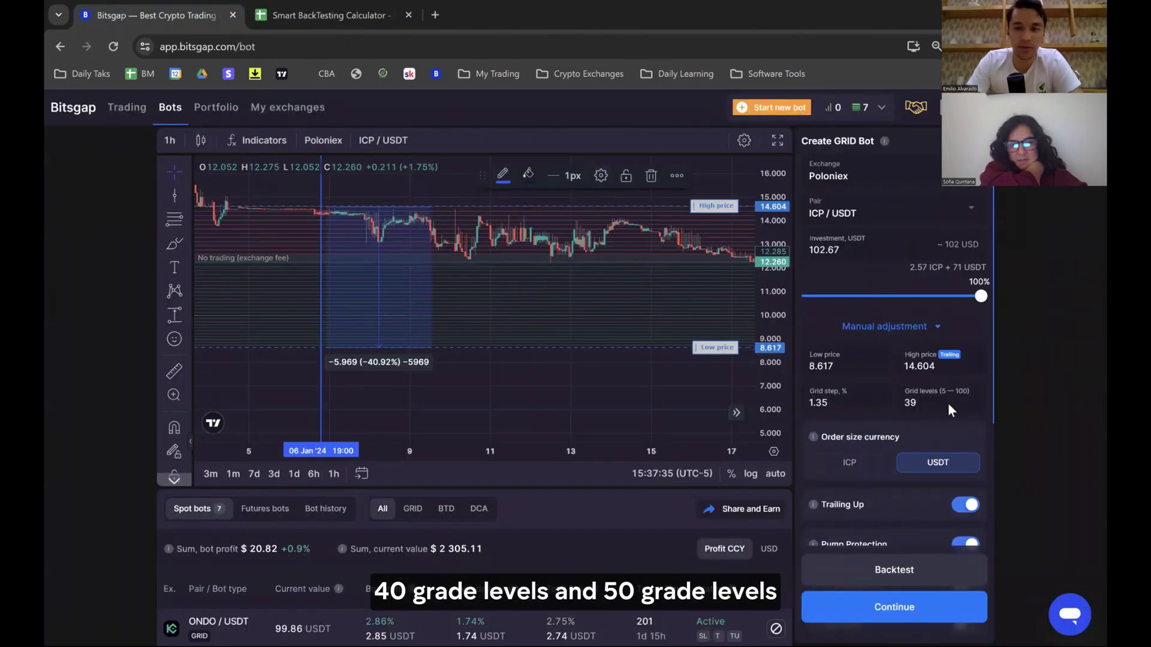
click(948, 406)
key(BackSpace)
text(0)
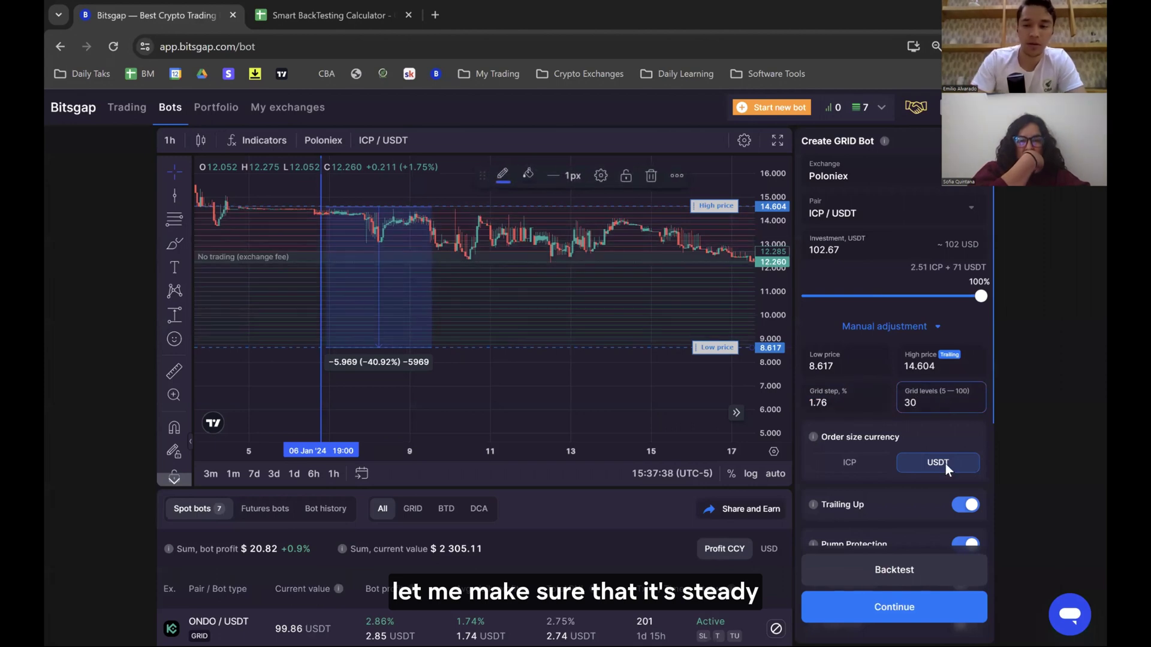
click(949, 568)
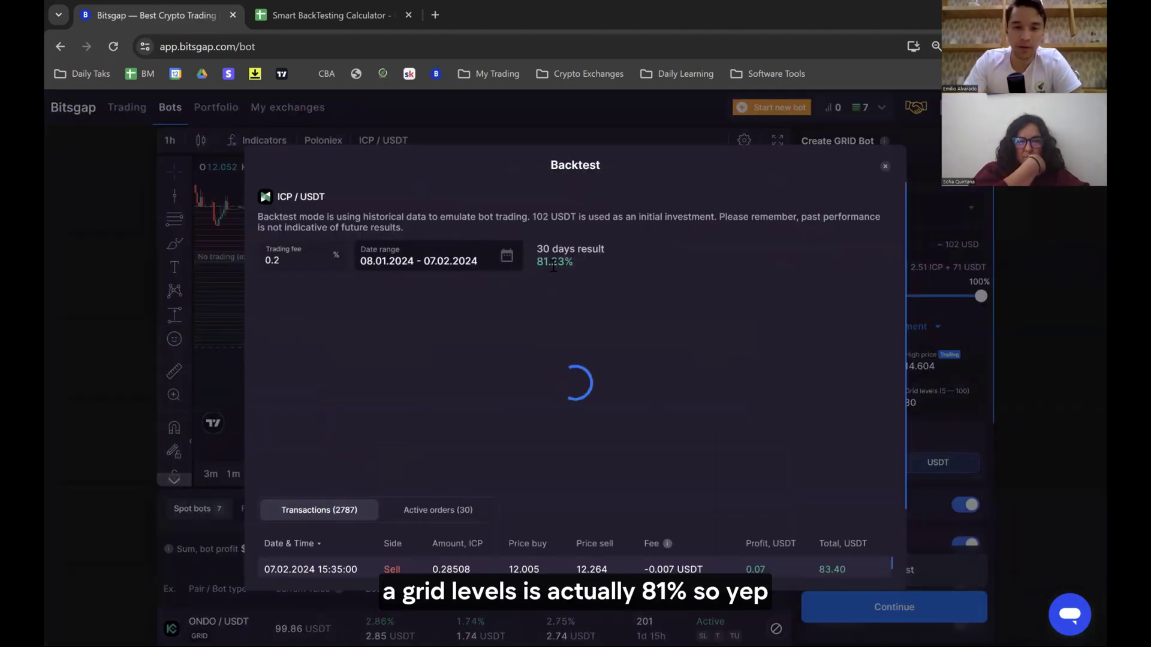
drag(571, 262, 538, 257)
key(ctrl+c)
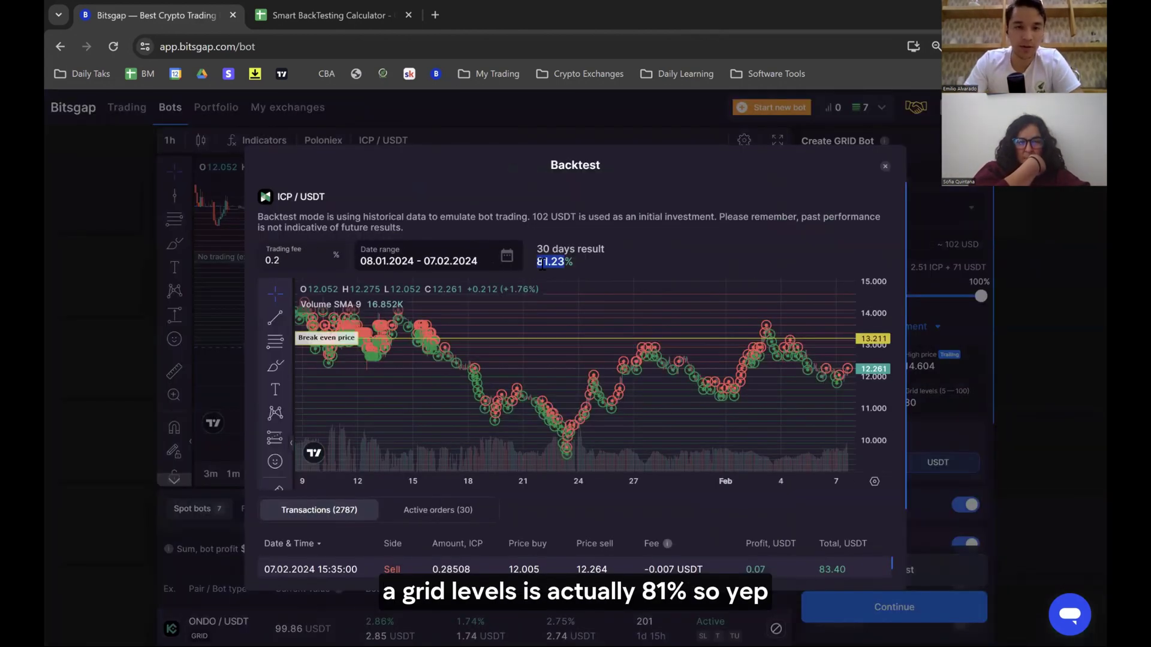
key(ctrl+Tab)
click(512, 406)
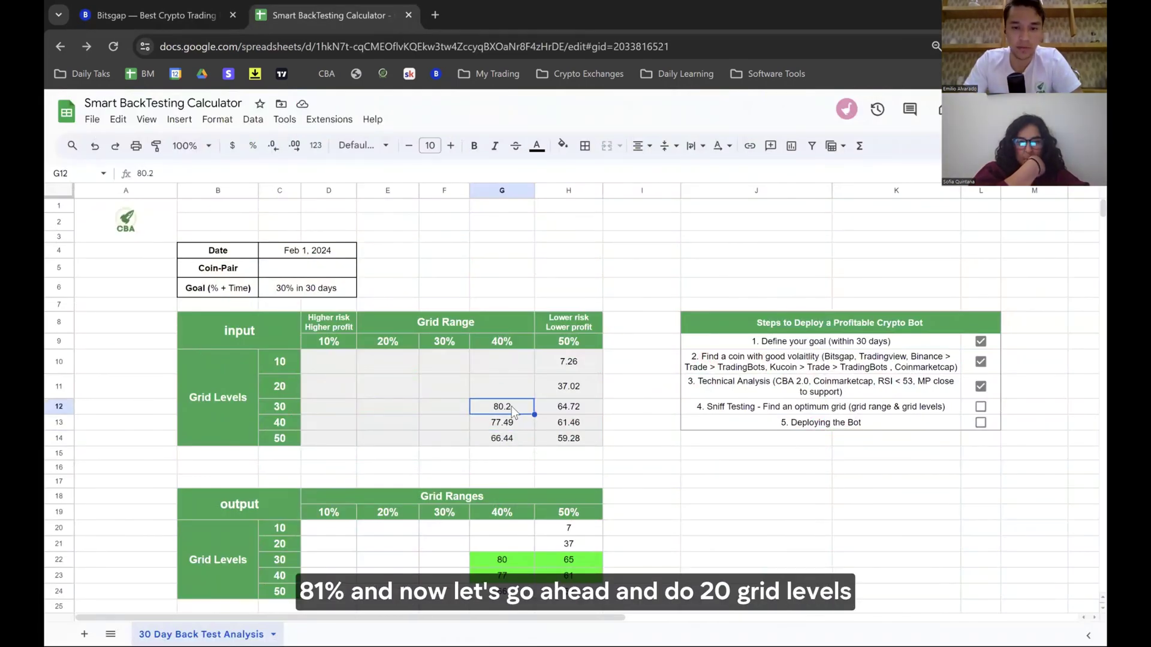
key(ctrl+v)
- Backtest the Bitsgap bot with 20 grid levels and enter the result 64.29 in the calculator for 20 levels at 40%
click(503, 394)
click(120, 9)
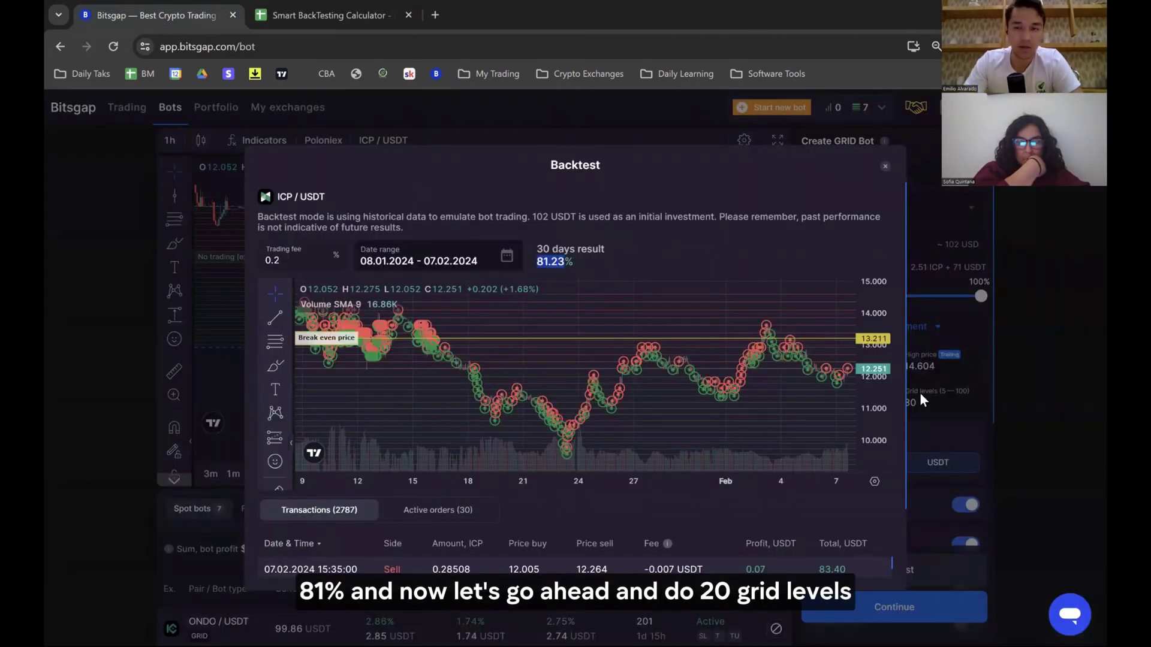
double_click(914, 403)
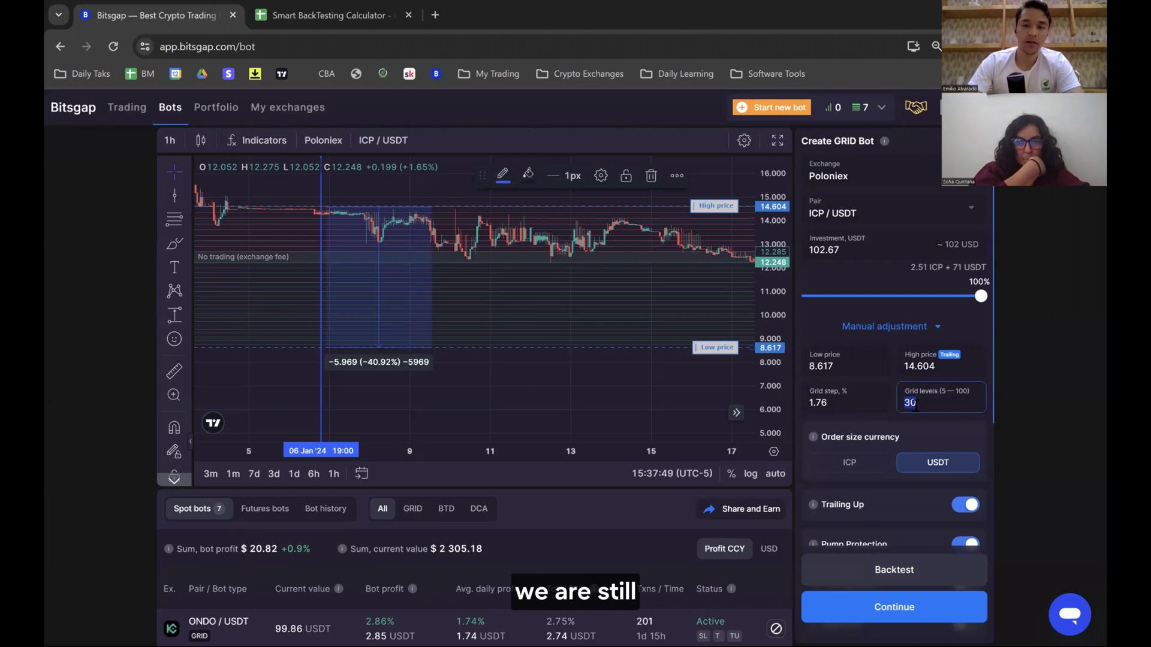
text(20)
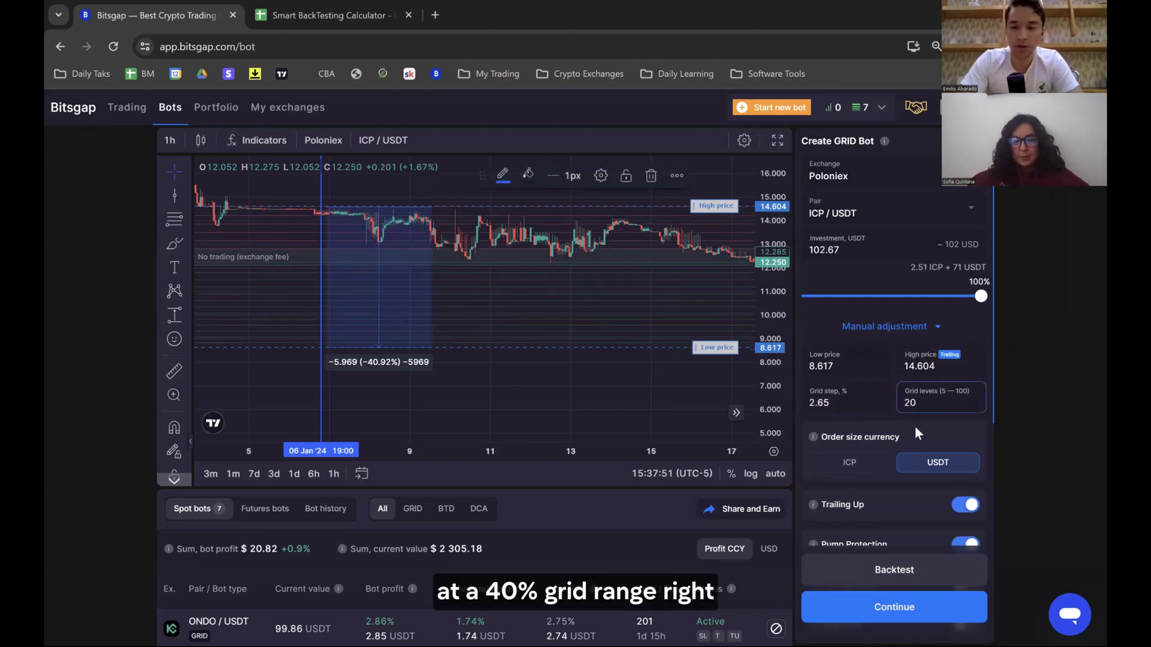
click(871, 573)
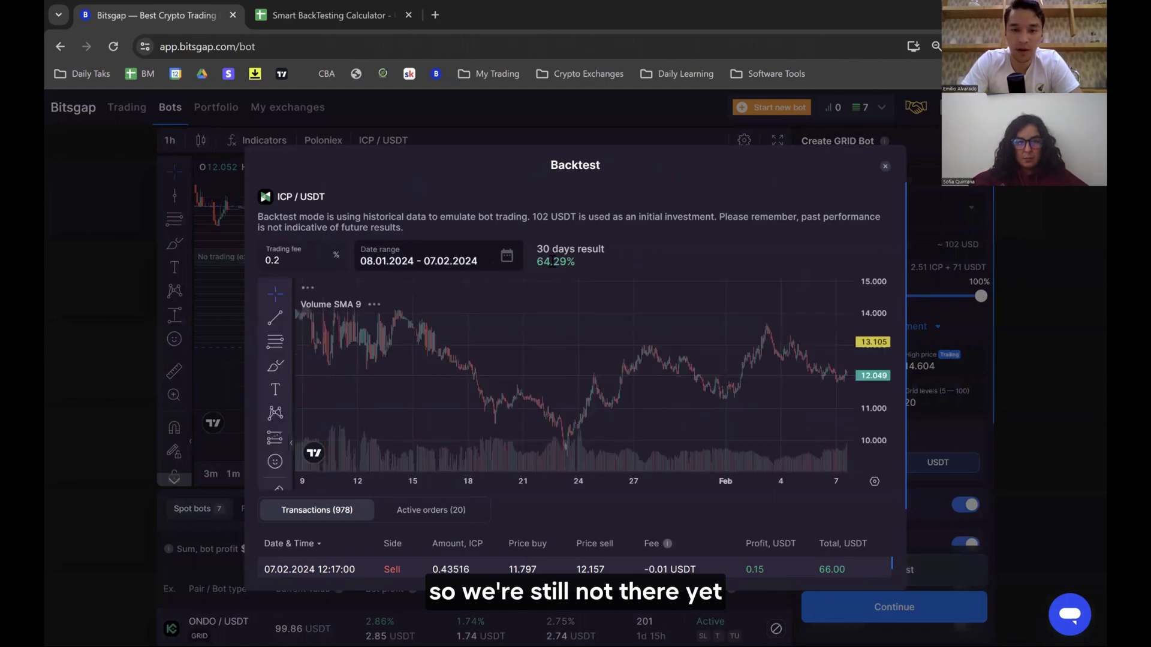
double_click(548, 261)
key(ctrl+Tab)
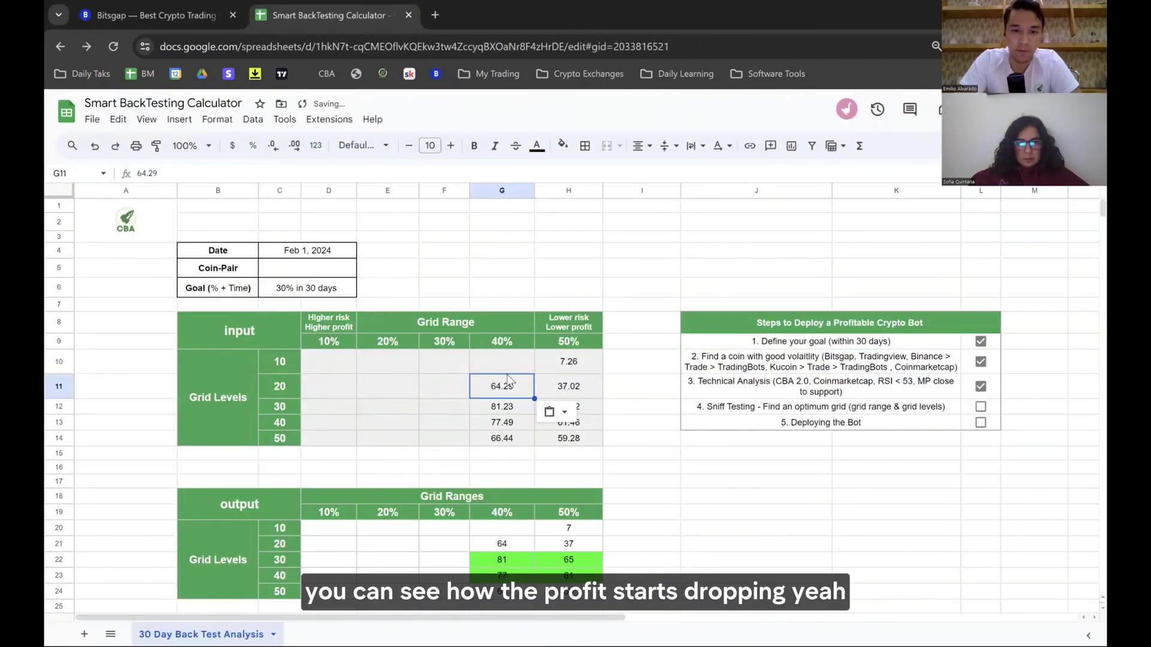
- Backtest the Bitsgap bot with 10 grid levels and enter the result 12.8 in the calculator for 10 levels at 40%
click(496, 371)
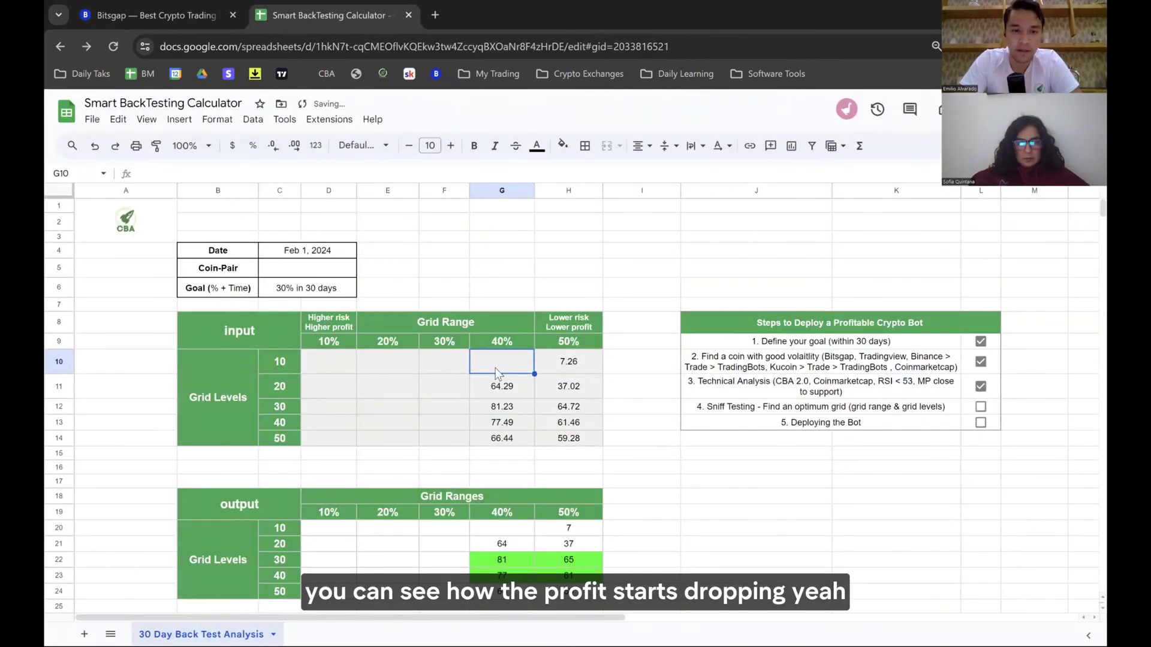
click(88, 8)
click(971, 420)
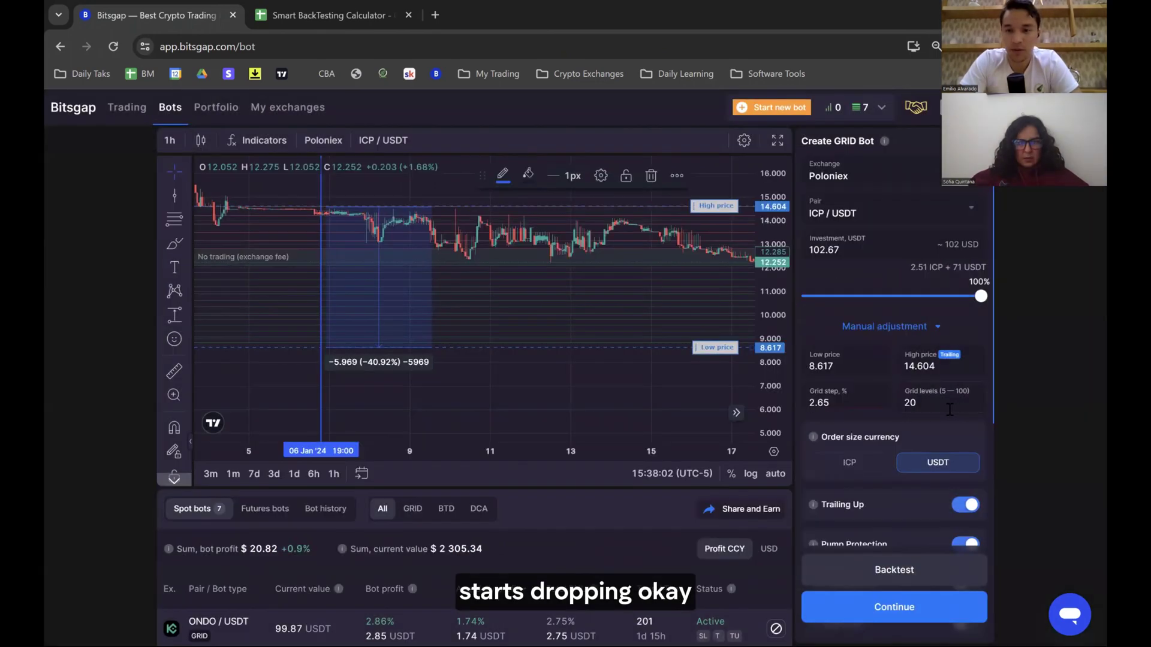
click(949, 410)
key(BackSpace)
key(BackSpace)
text(10)
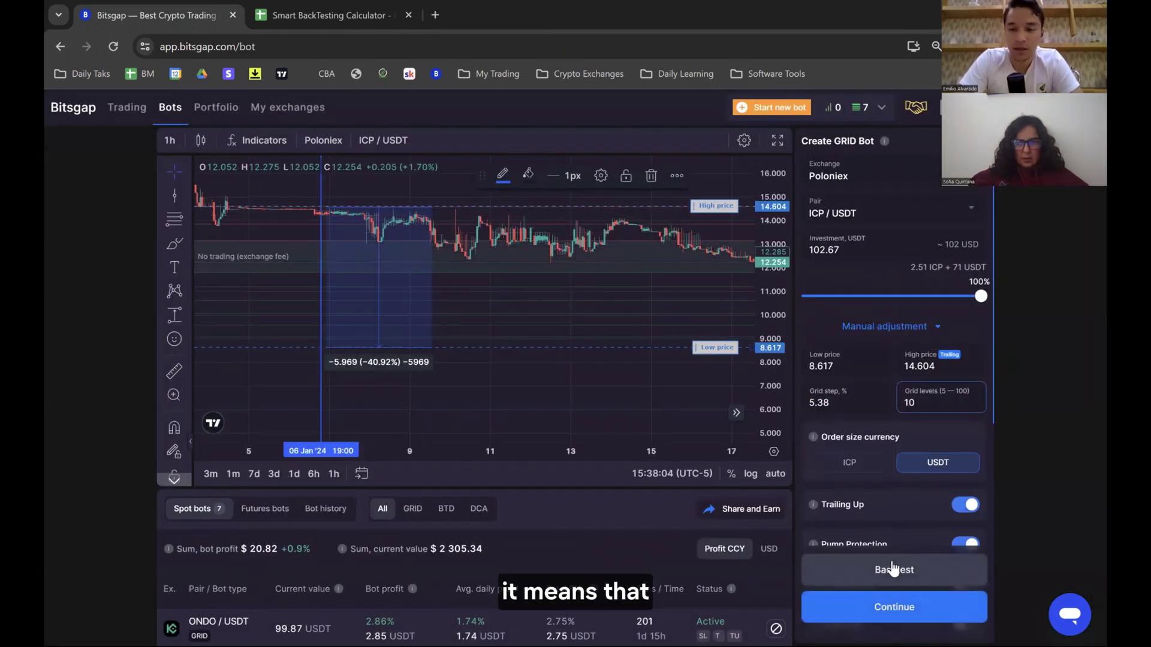
click(893, 568)
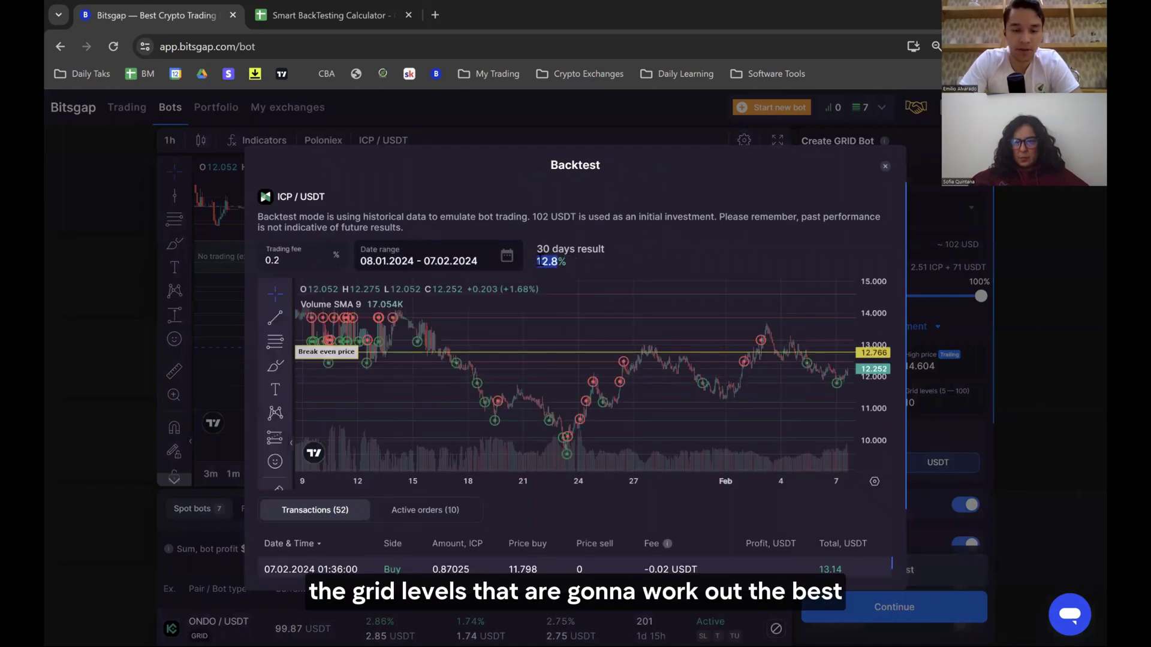
key(ctrl+c)
key(ctrl+Tab)
key(ctrl+v)
- Compare the 40% and 50% results in the output table and select its 30 and 40 grid level labels
click(508, 394)
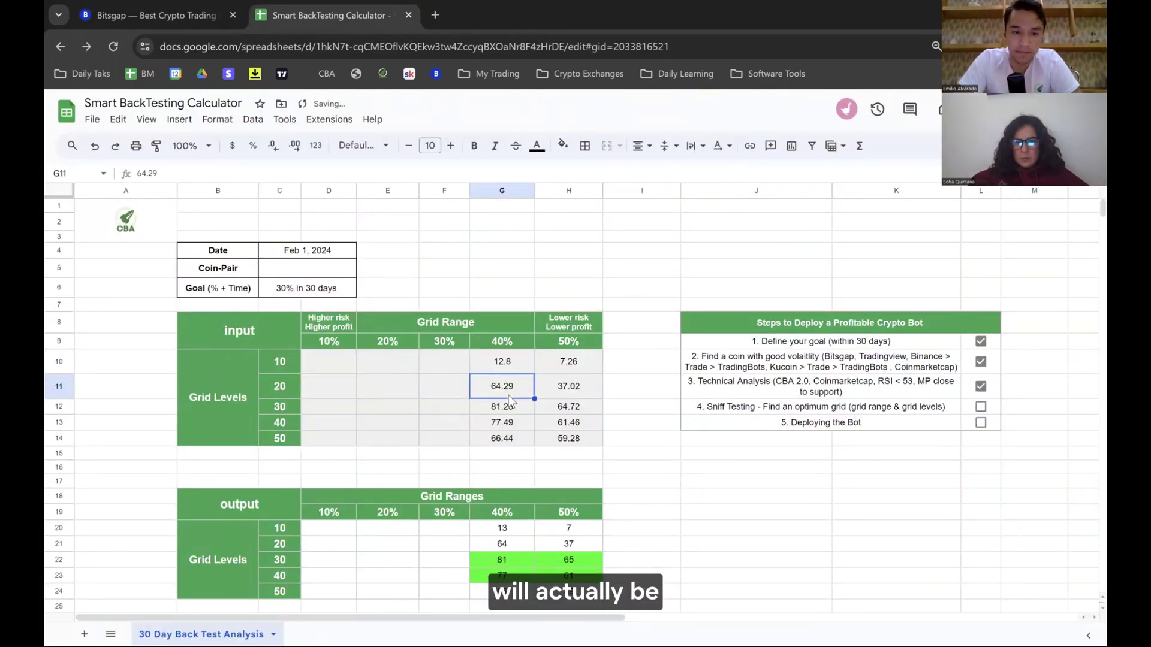
scroll(508, 394, down, 3)
drag(285, 408, 285, 422)
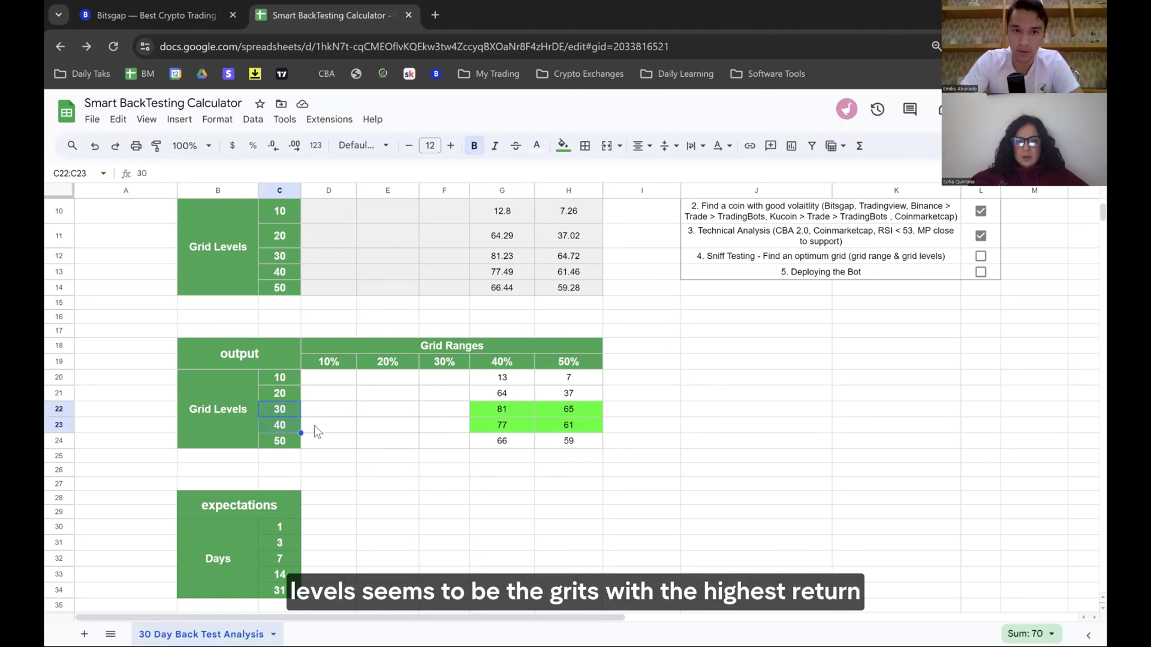
scroll(384, 360, up, 2)
- In Bitsgap, shrink the chart's price range measurement to about 29.15% and raise the bot's low price to its lower edge at 10.278
click(451, 289)
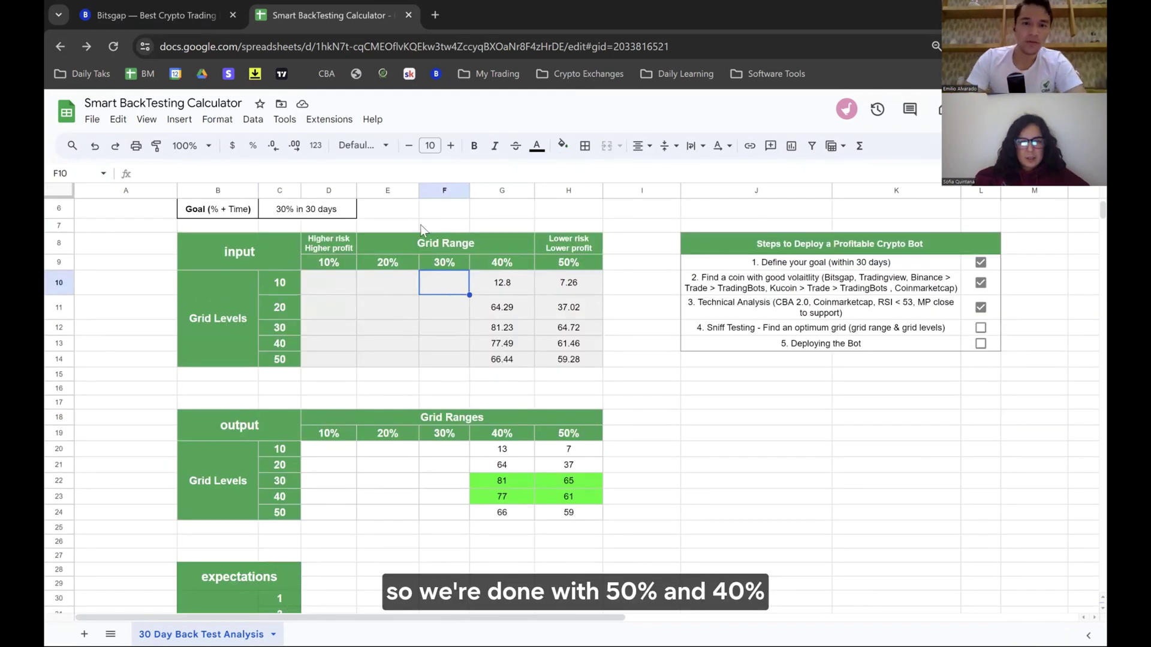
click(217, 3)
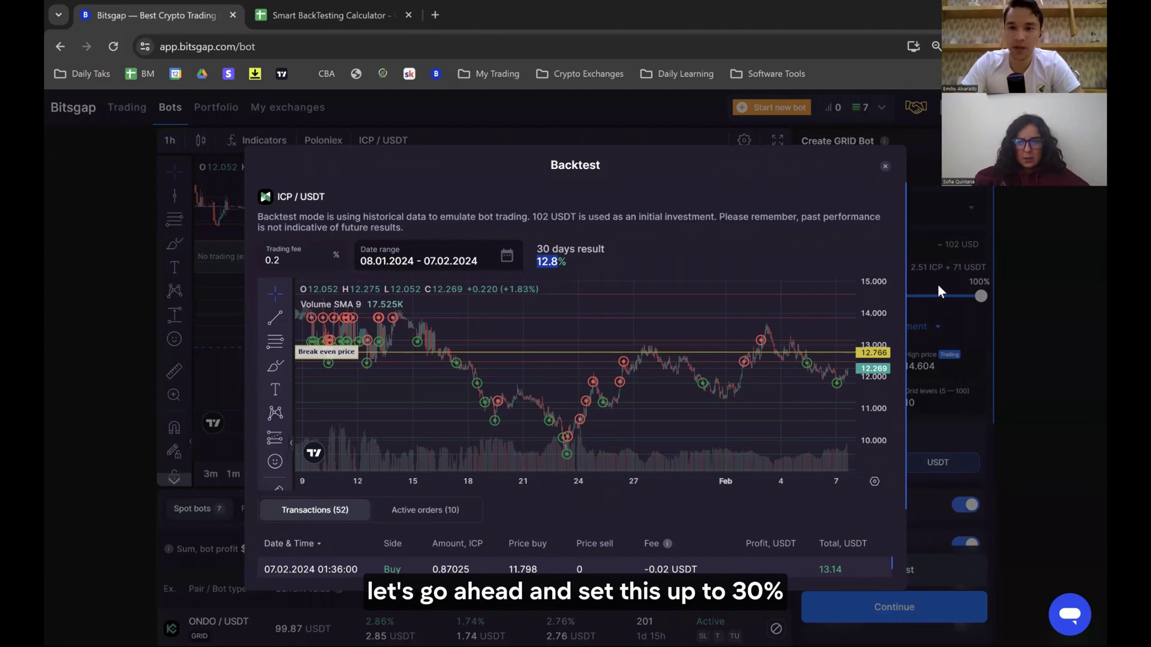
click(938, 285)
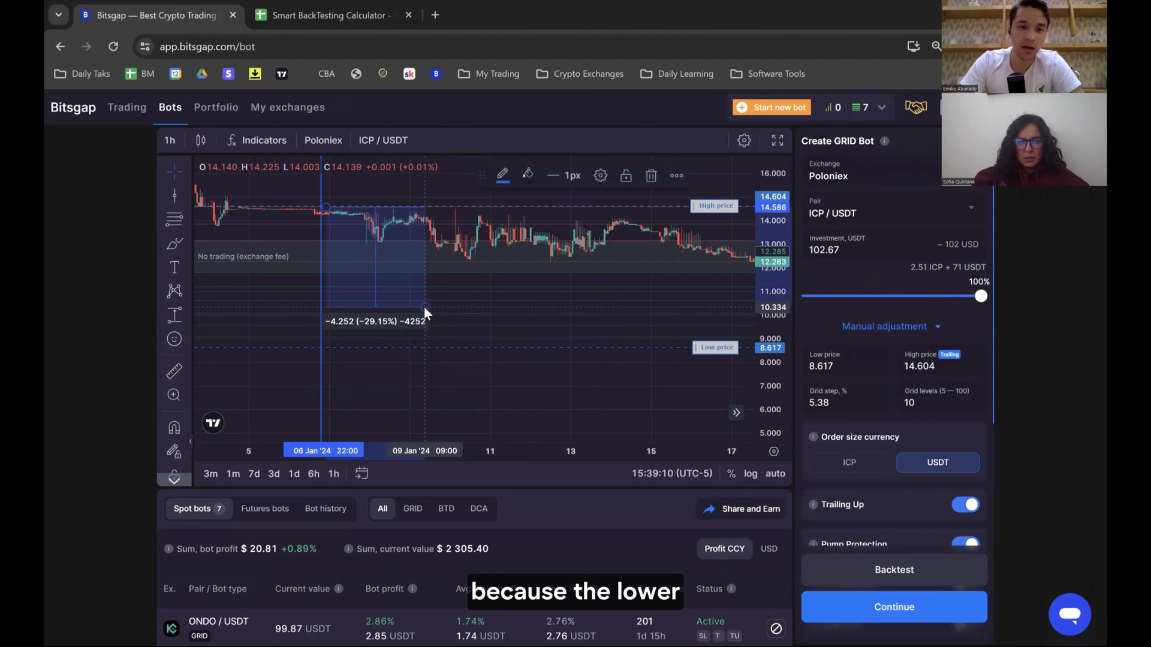
click(424, 308)
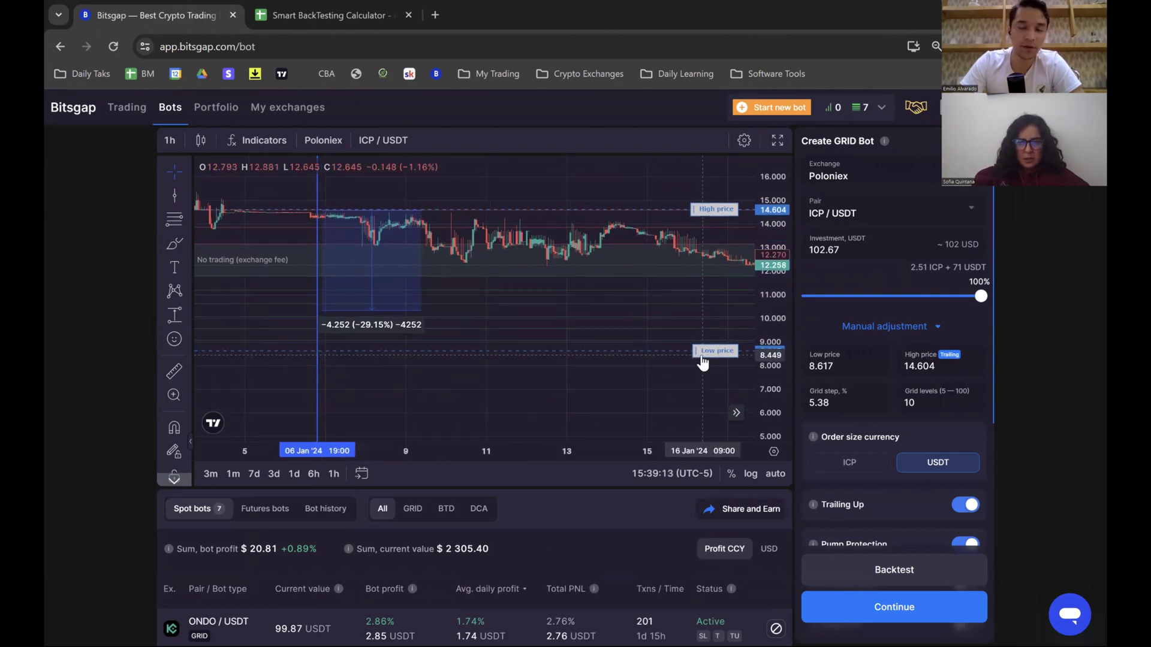
drag(699, 354, 700, 313)
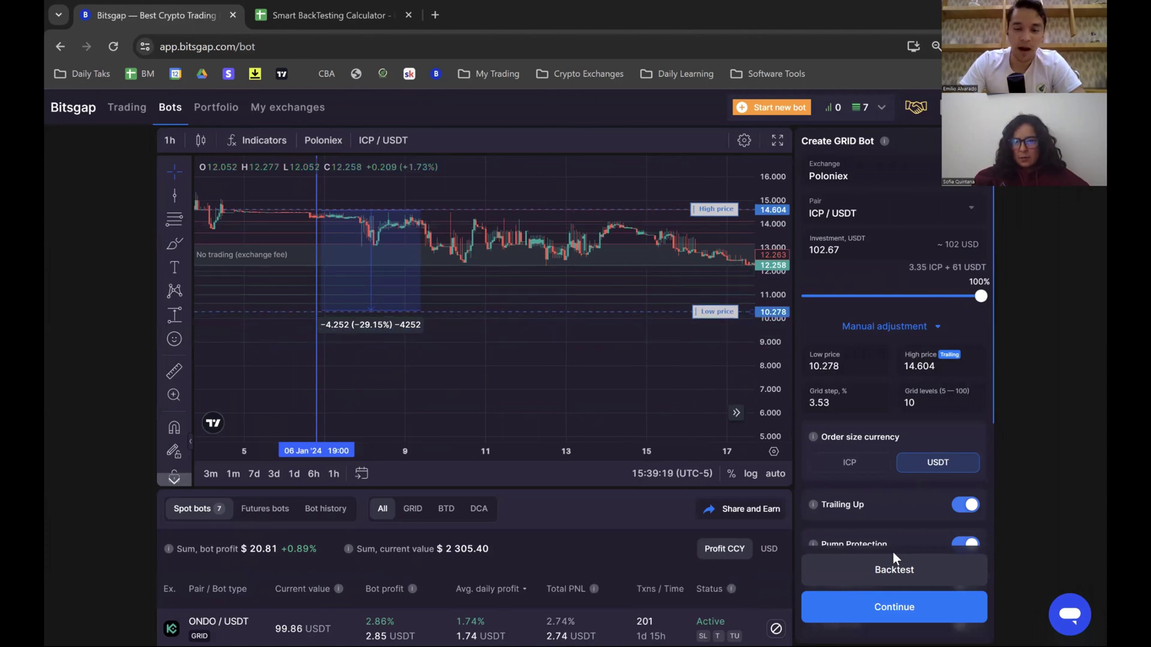
- Backtest the bot with 10 grid levels at the 30% range and examine its 30-day result and the trades on the chart
click(849, 575)
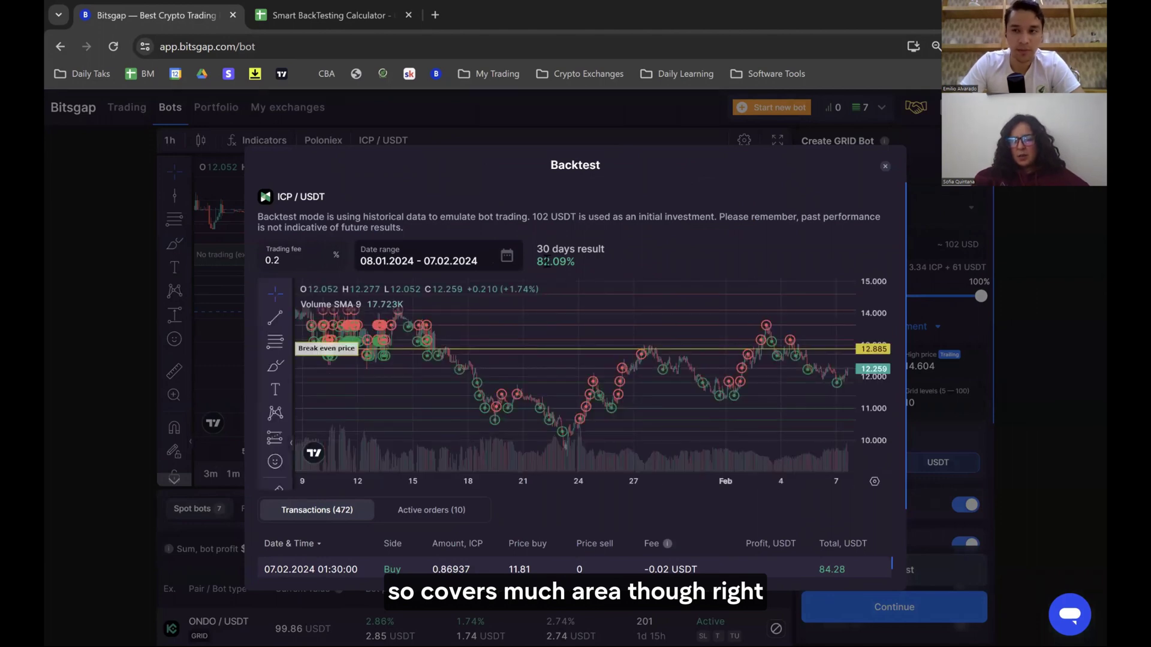
double_click(547, 261)
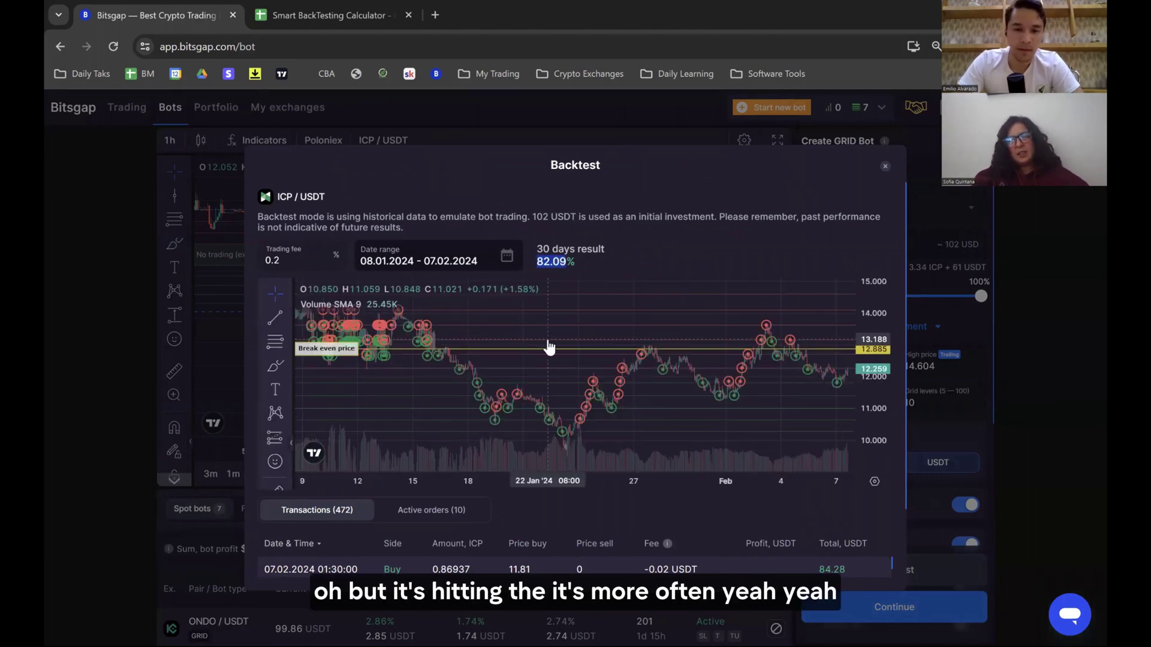
scroll(548, 346, down, 5)
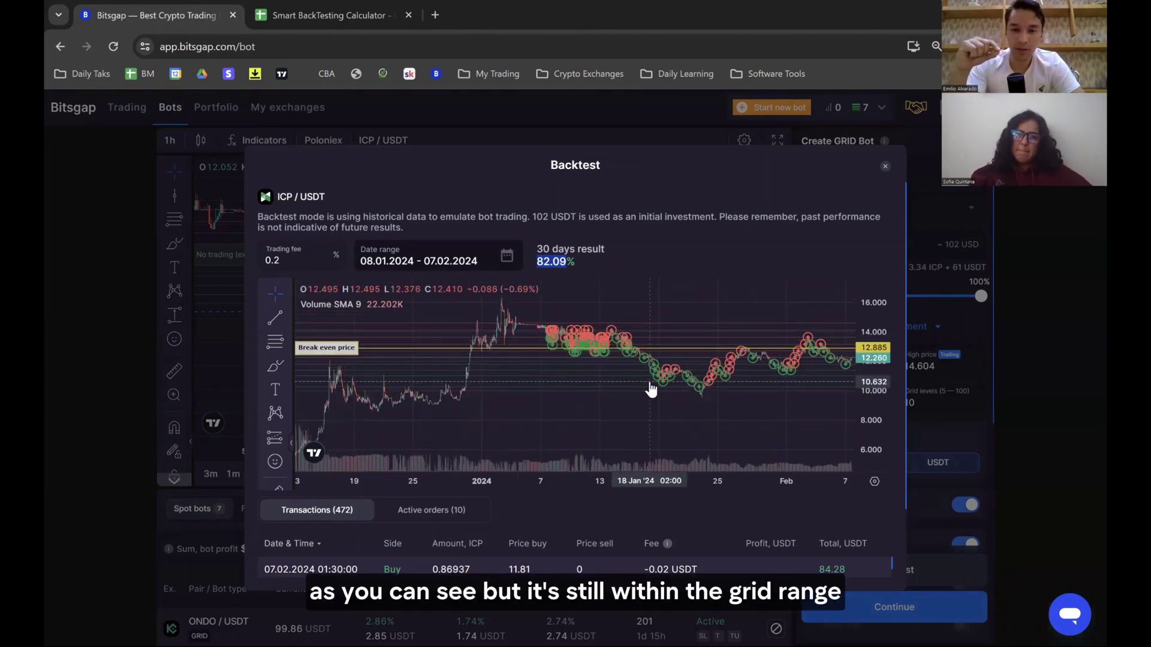
drag(650, 390, 475, 403)
click(553, 271)
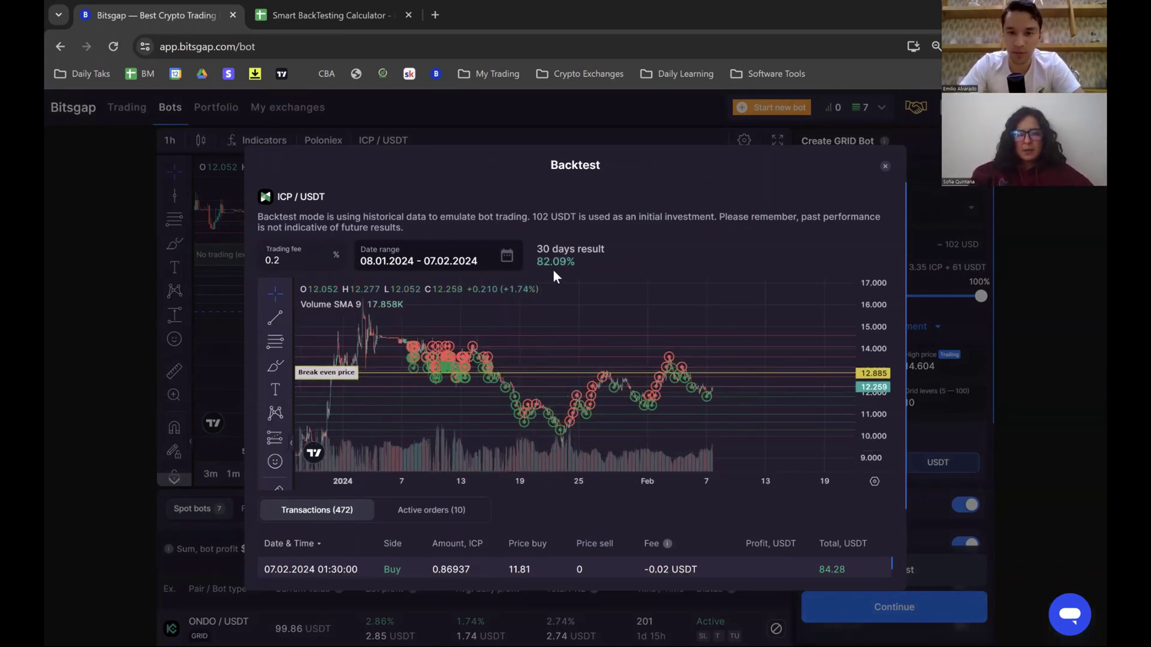
click(518, 264)
click(674, 334)
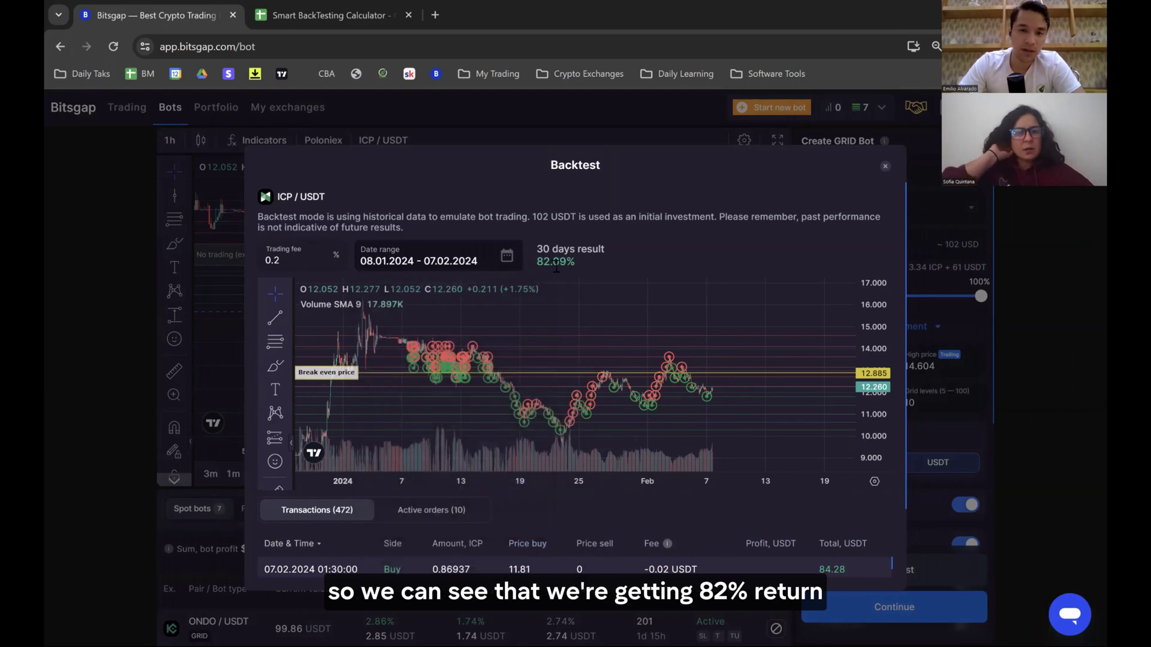
- Copy the 30-day backtest result and enter it as 82.09 in the calculator for 10 levels at 30%
double_click(555, 267)
key(ctrl+Tab)
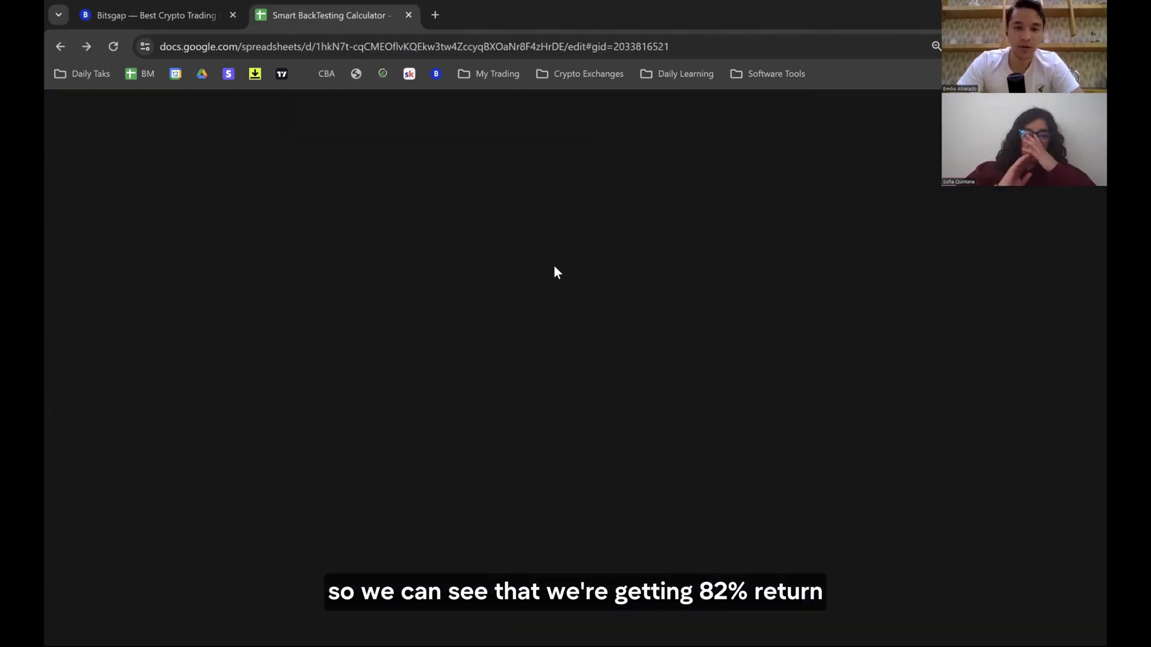
click(296, 23)
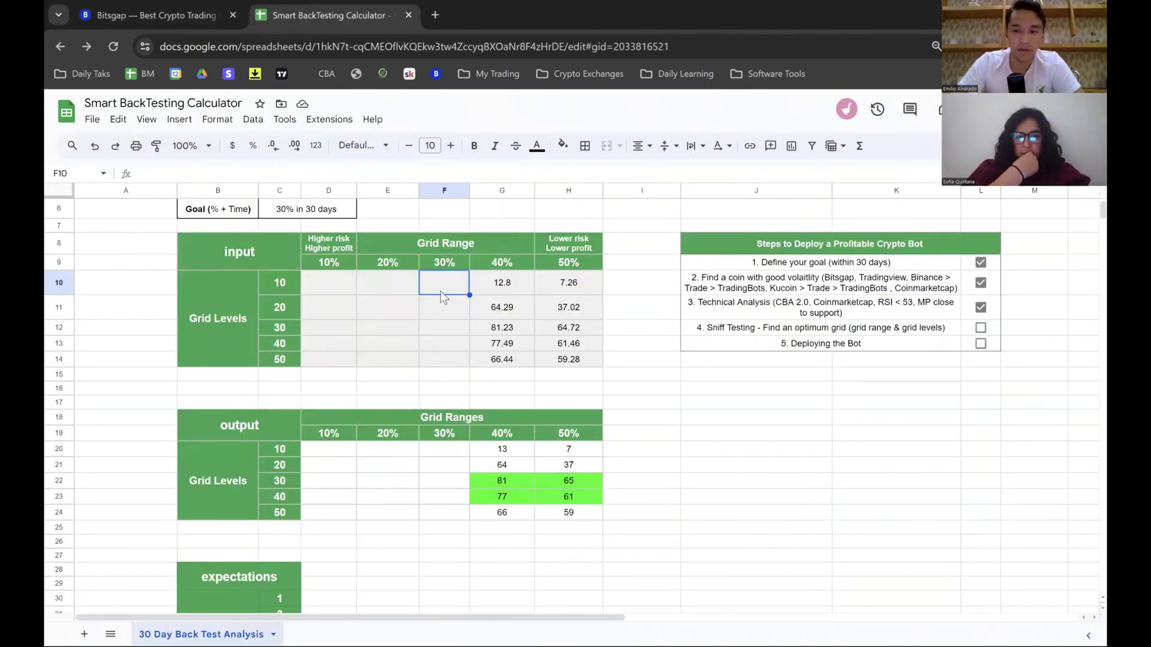
key(ctrl+v)
key(Return)
- In Bitsgap, set the bot to 20 grid levels and run the backtest
click(123, 2)
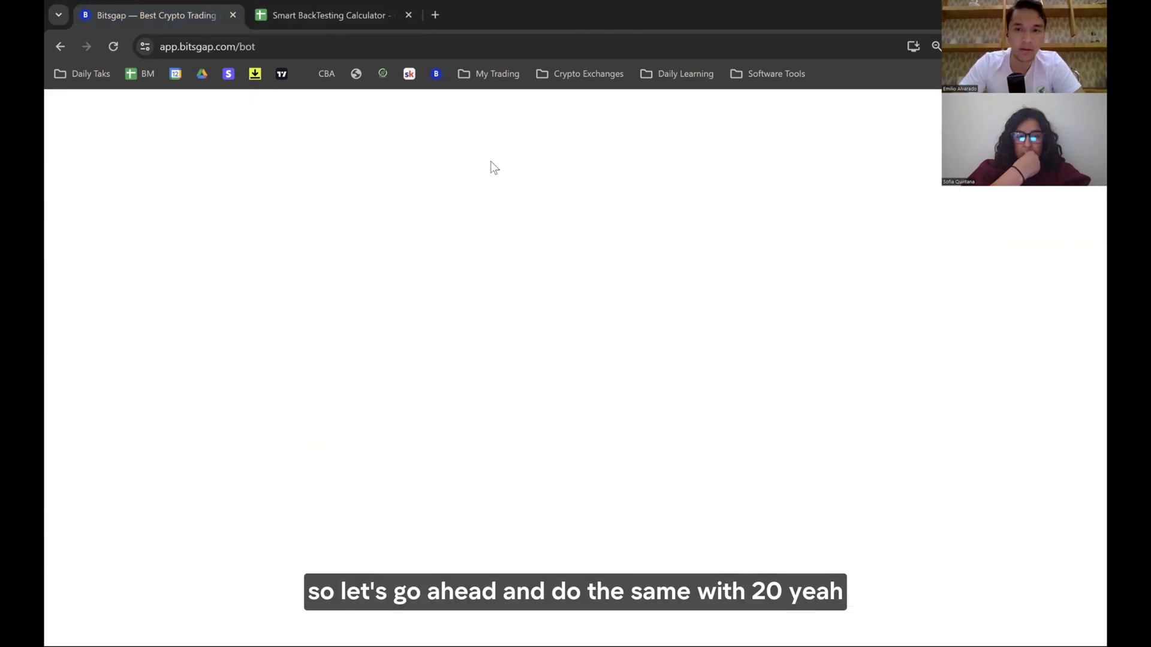
click(1005, 356)
double_click(933, 401)
text(20)
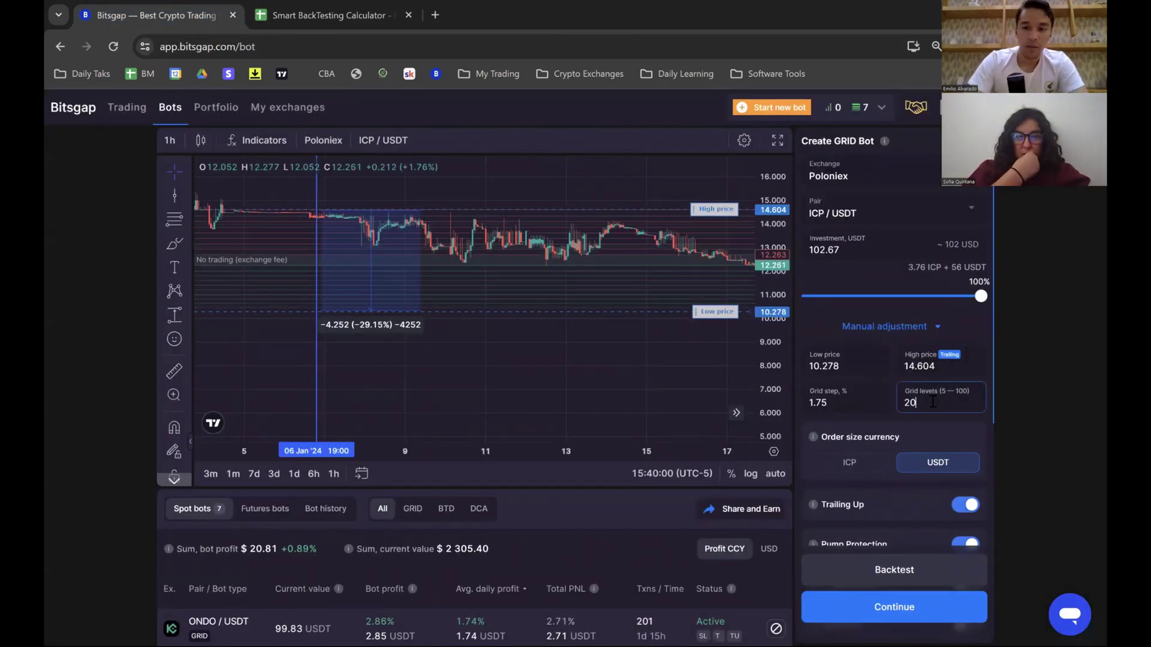
key(Return)
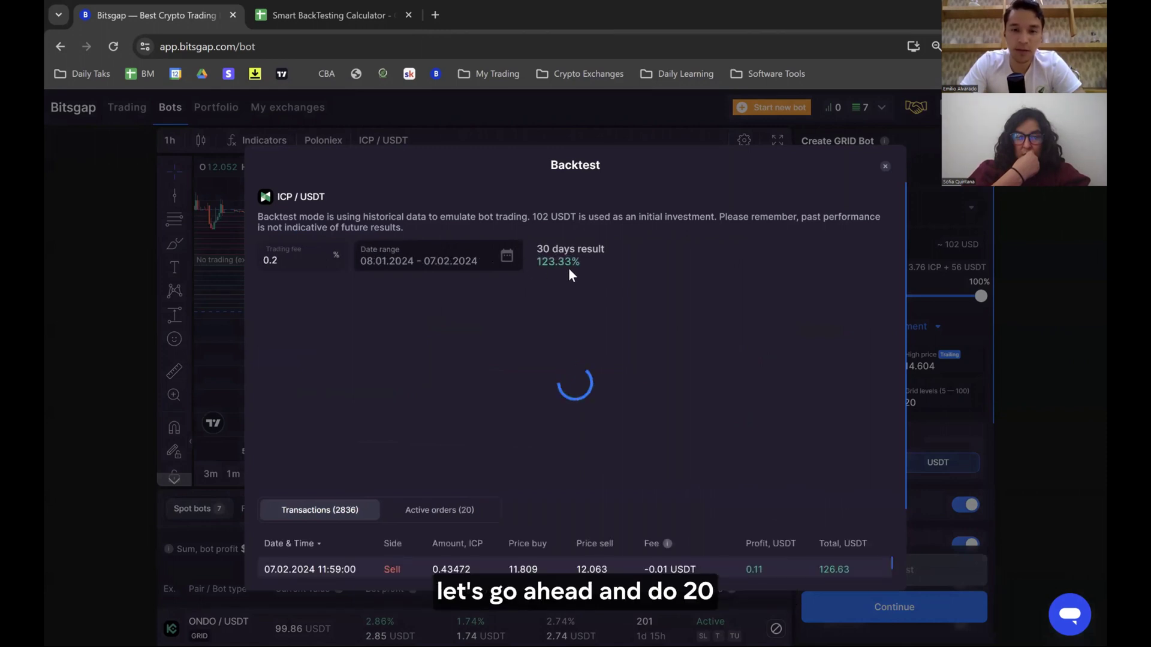
- Copy the 20-level backtest result and enter it as 123.33 in the calculator's 30% grid range column
double_click(542, 262)
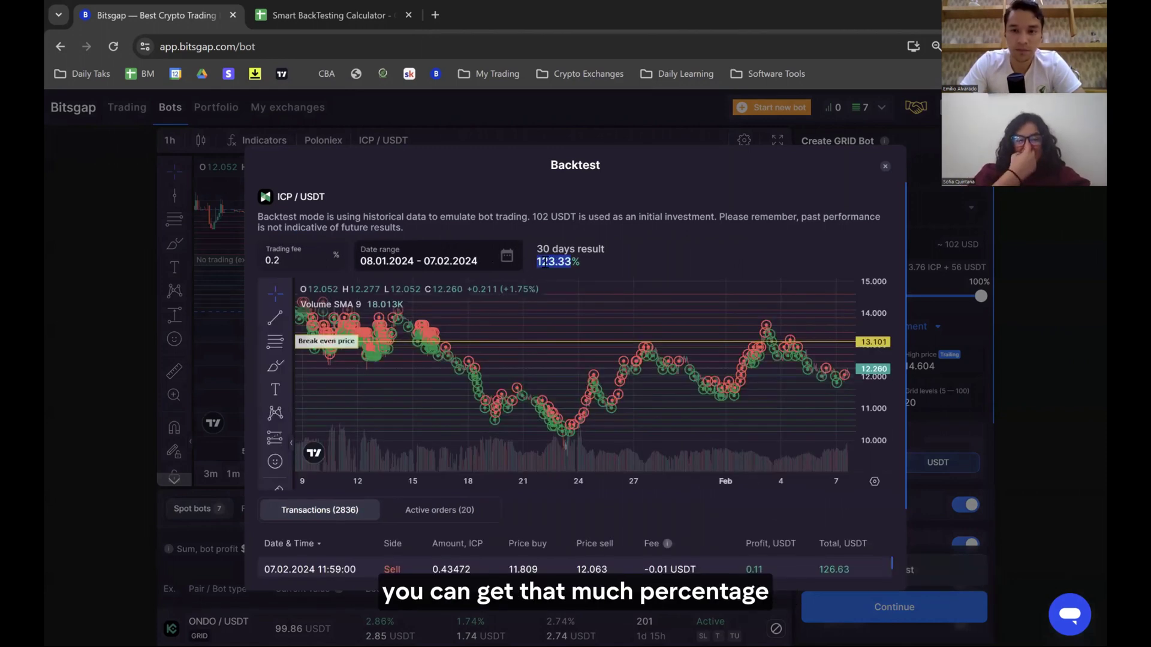
click(627, 251)
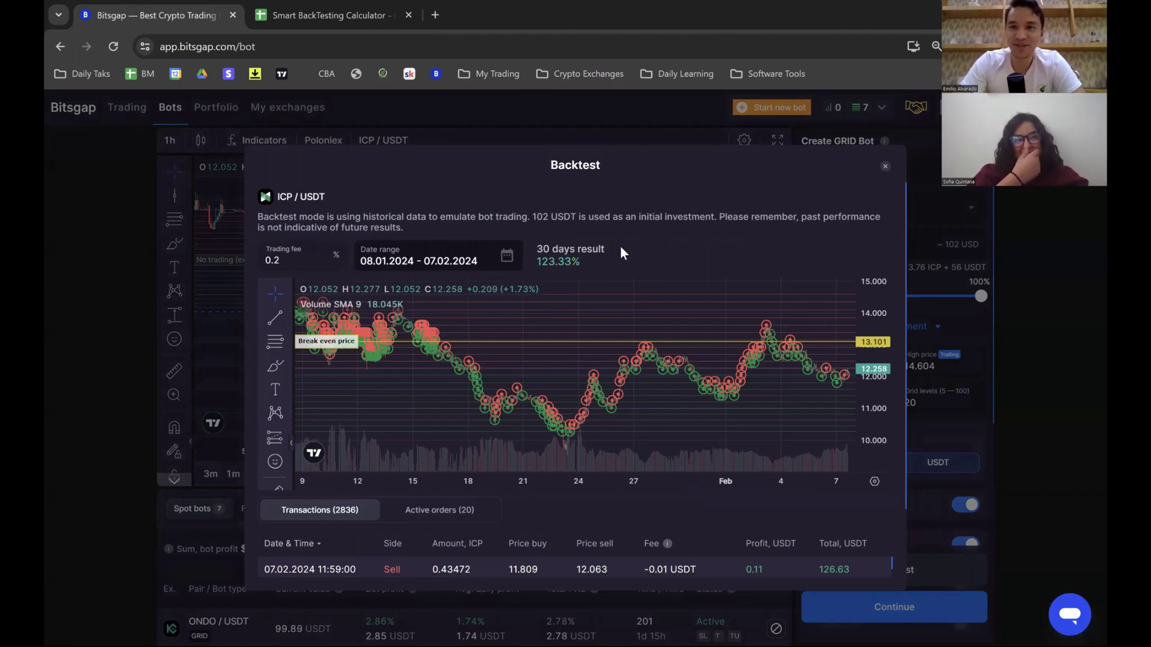
double_click(561, 268)
key(ctrl+c)
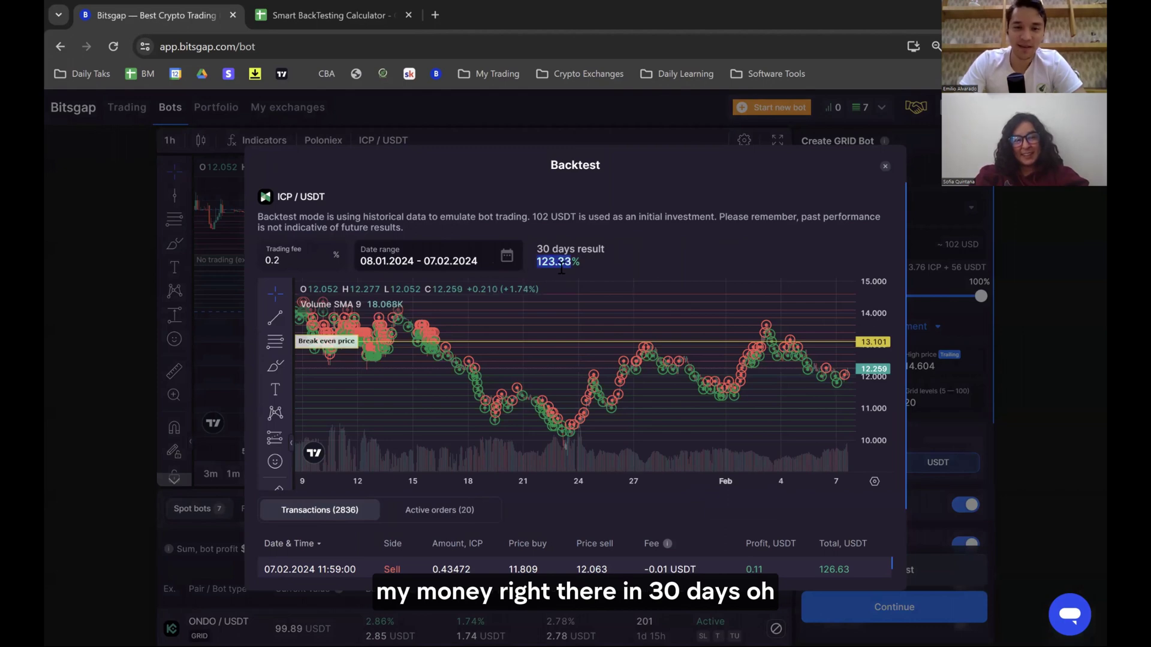
click(588, 269)
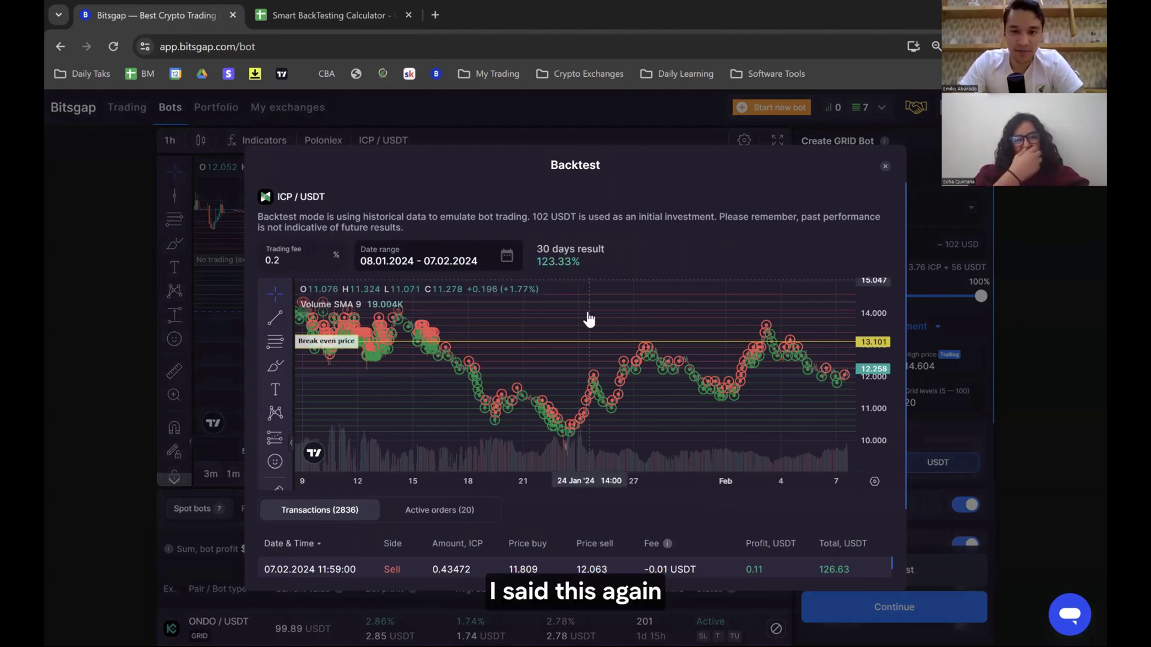
scroll(587, 316, up, 2)
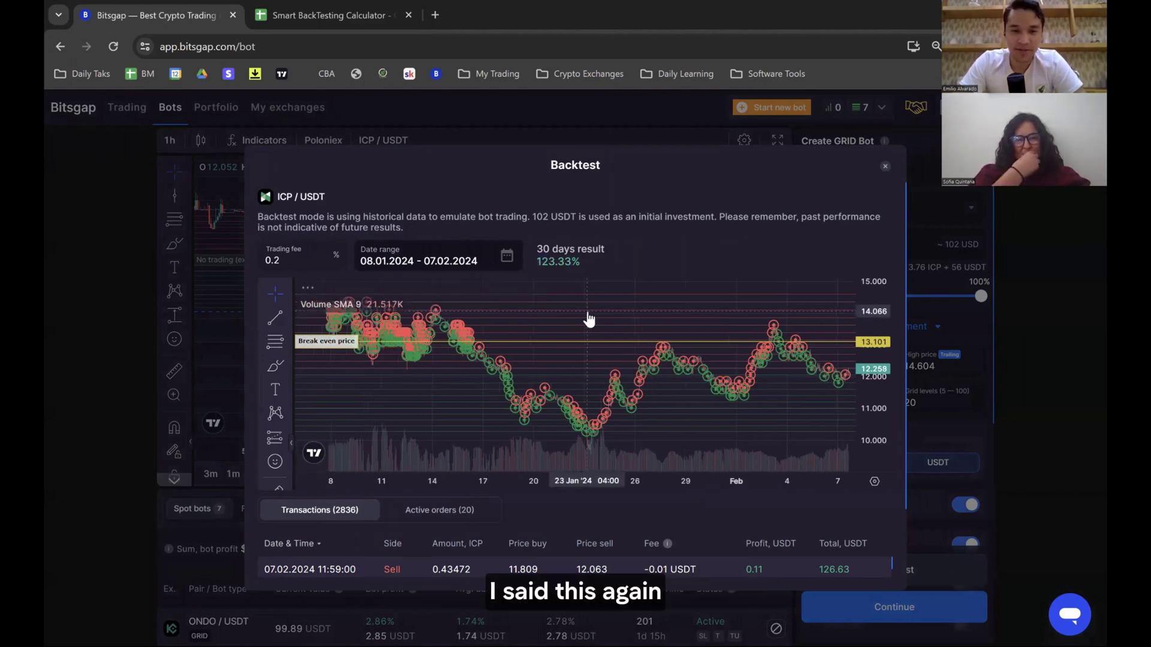
click(278, 8)
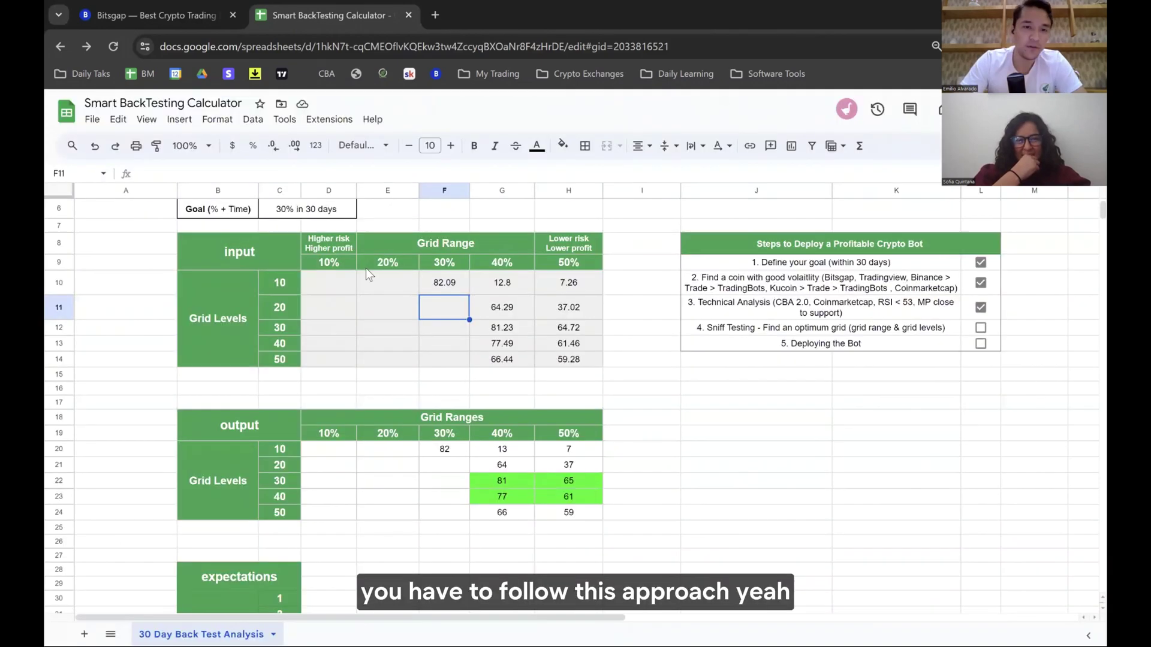
key(ctrl+v)
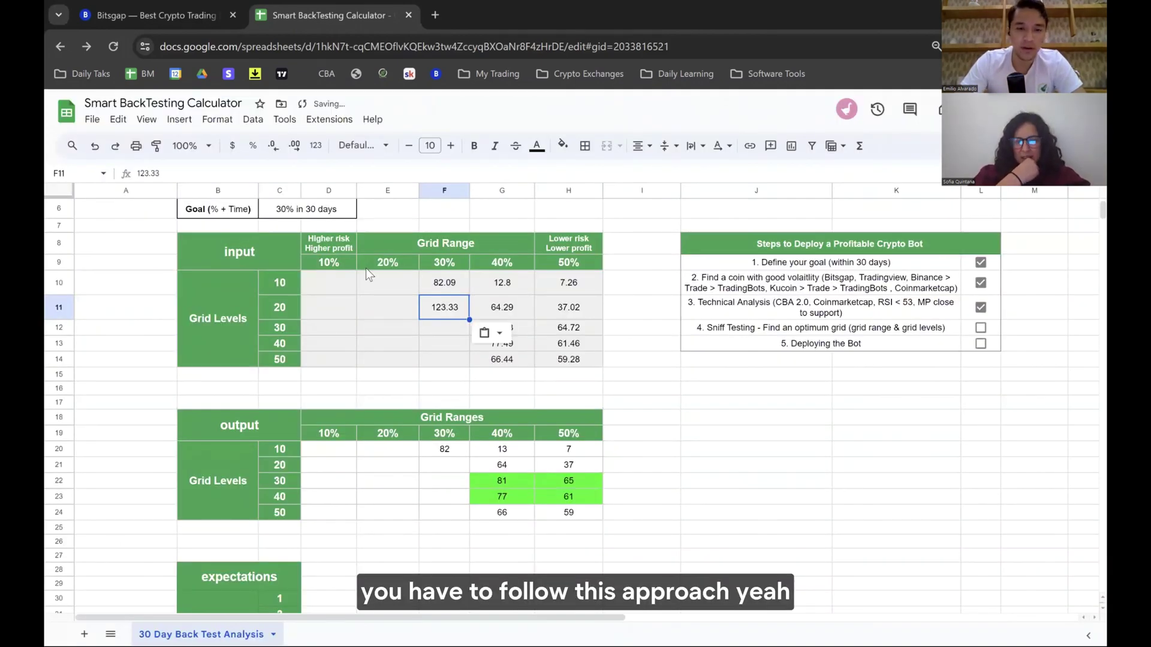
key(Return)
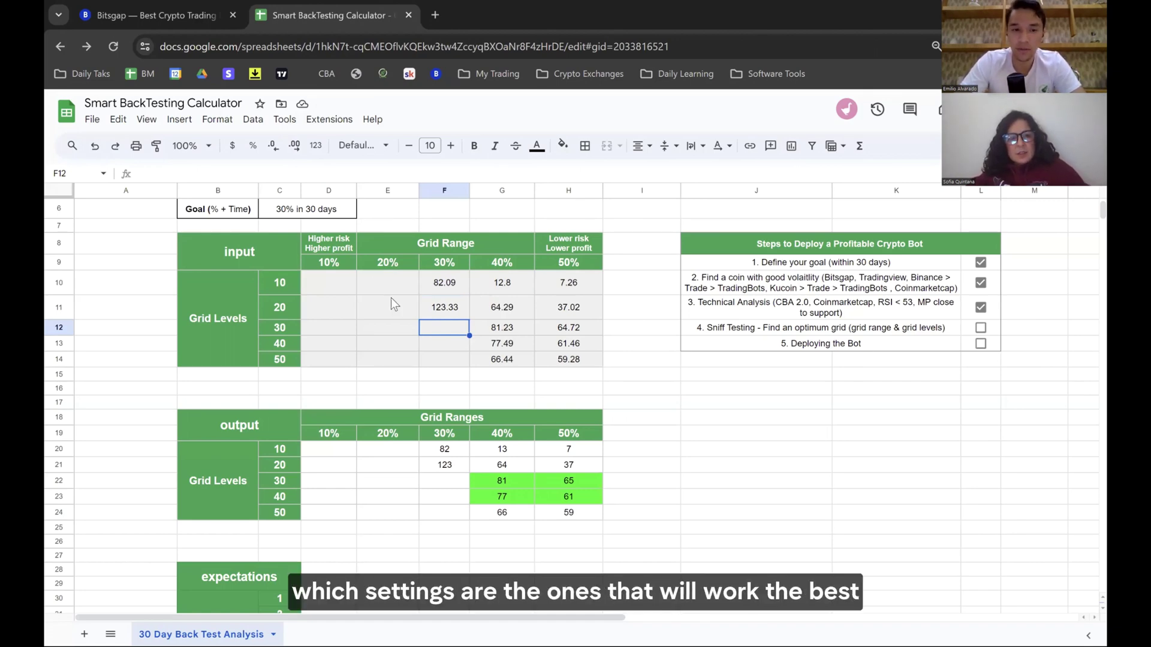
- Compare the 10 and 20 grid level results at the 30% range in the input table
click(463, 310)
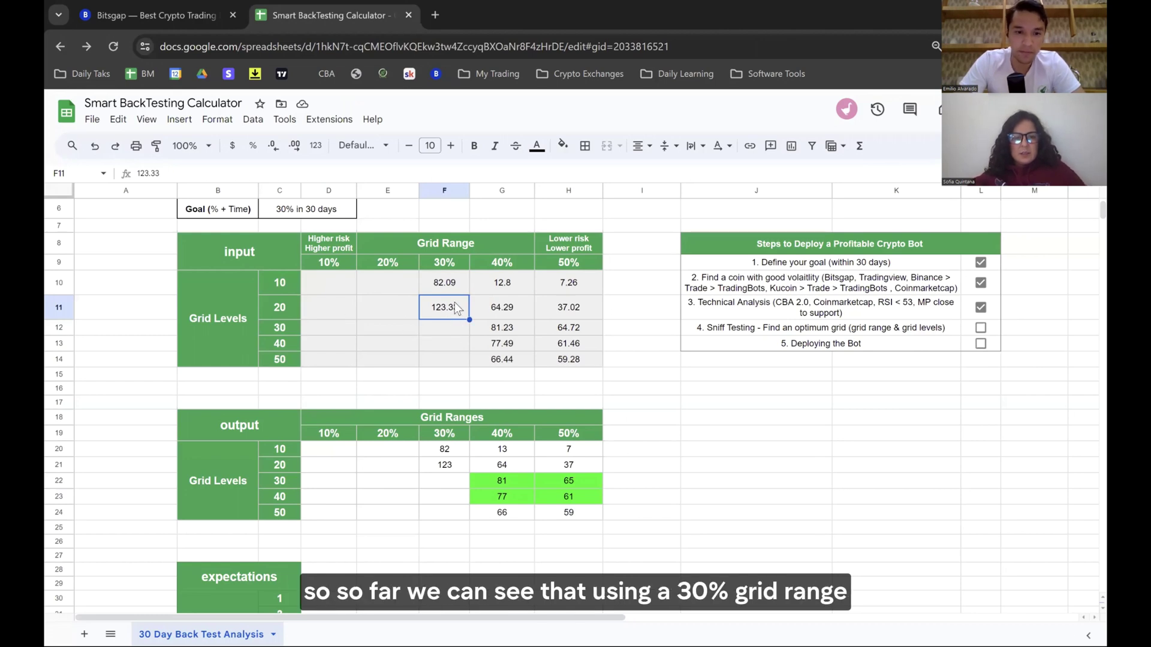
click(437, 293)
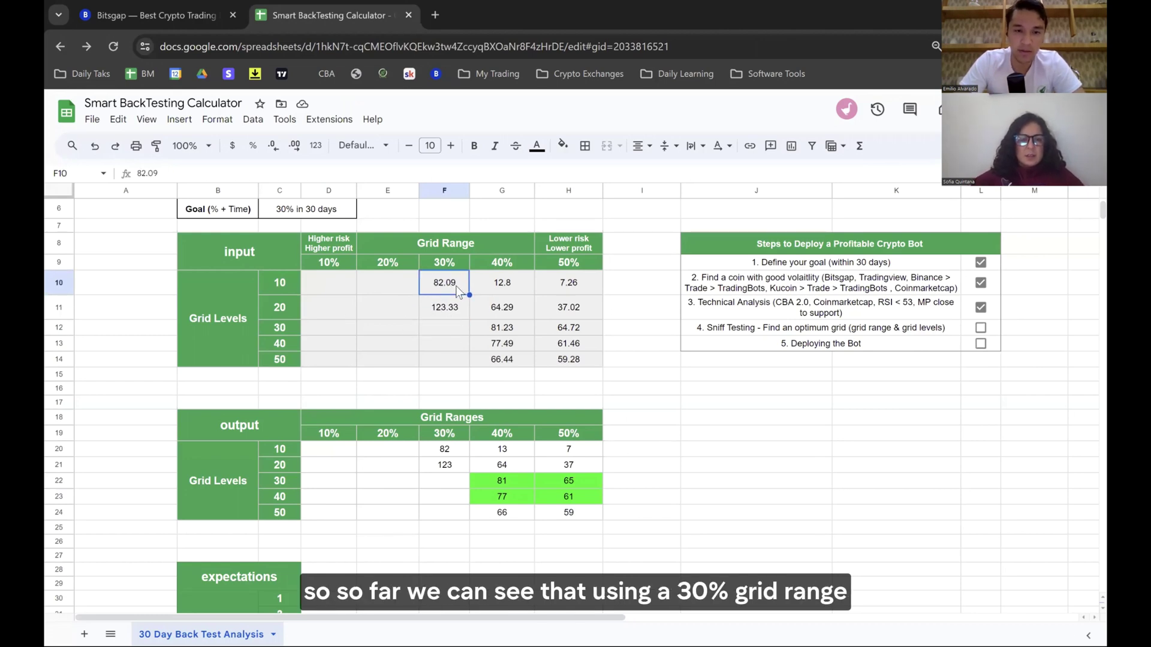
click(452, 308)
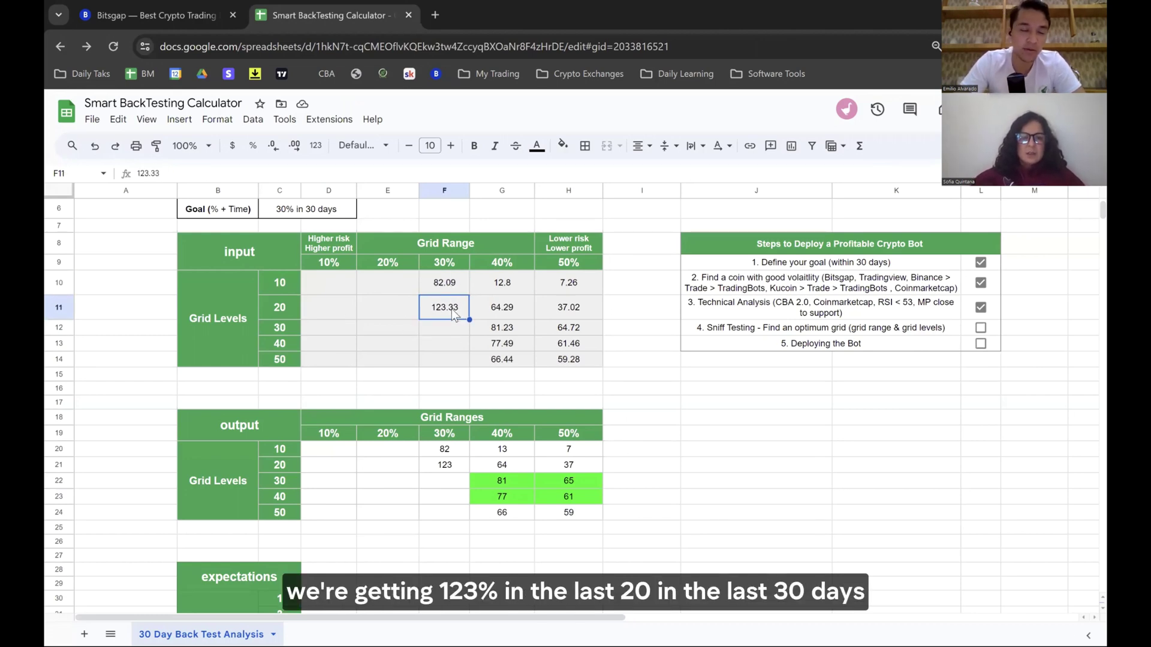
click(271, 310)
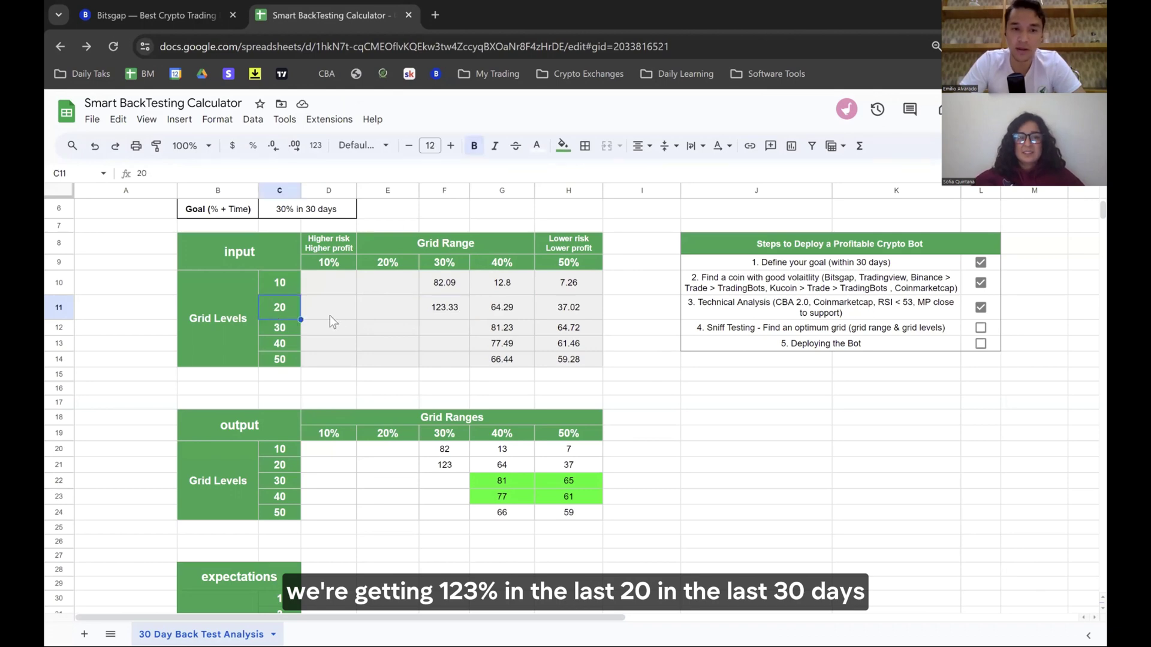
click(459, 305)
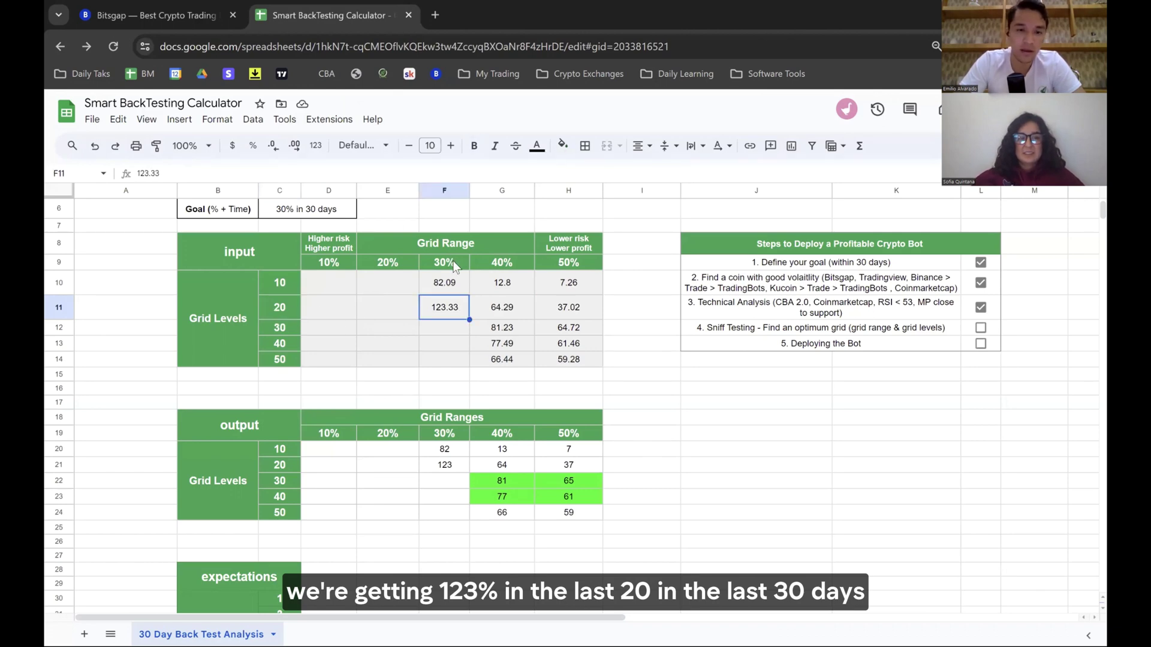
click(285, 317)
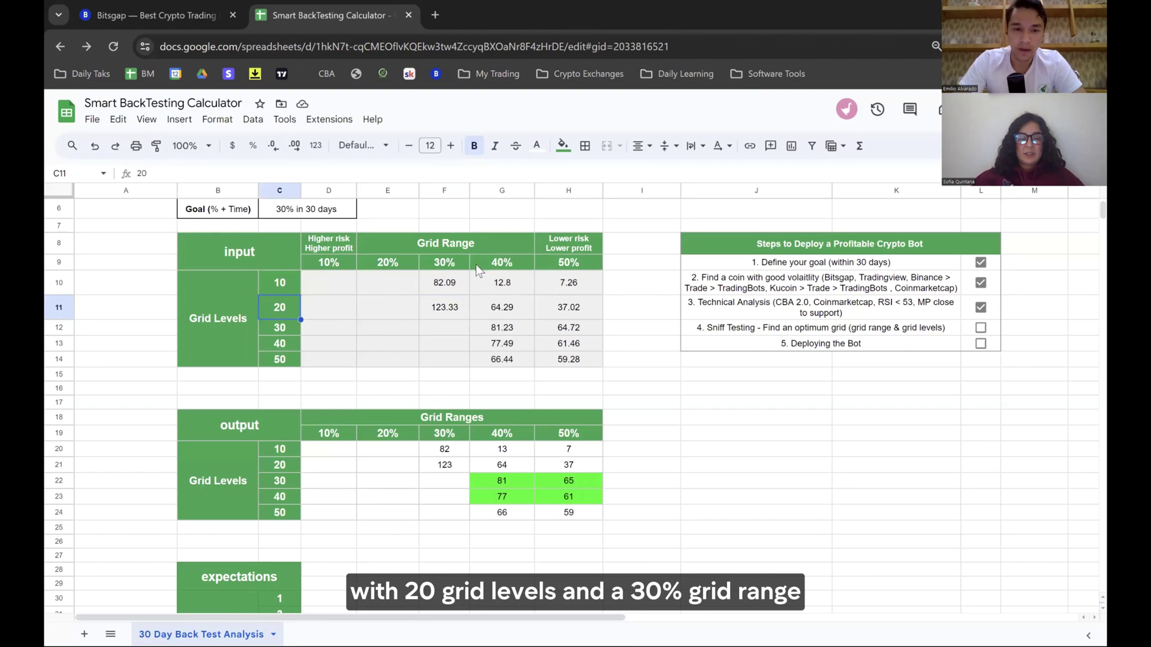
click(456, 264)
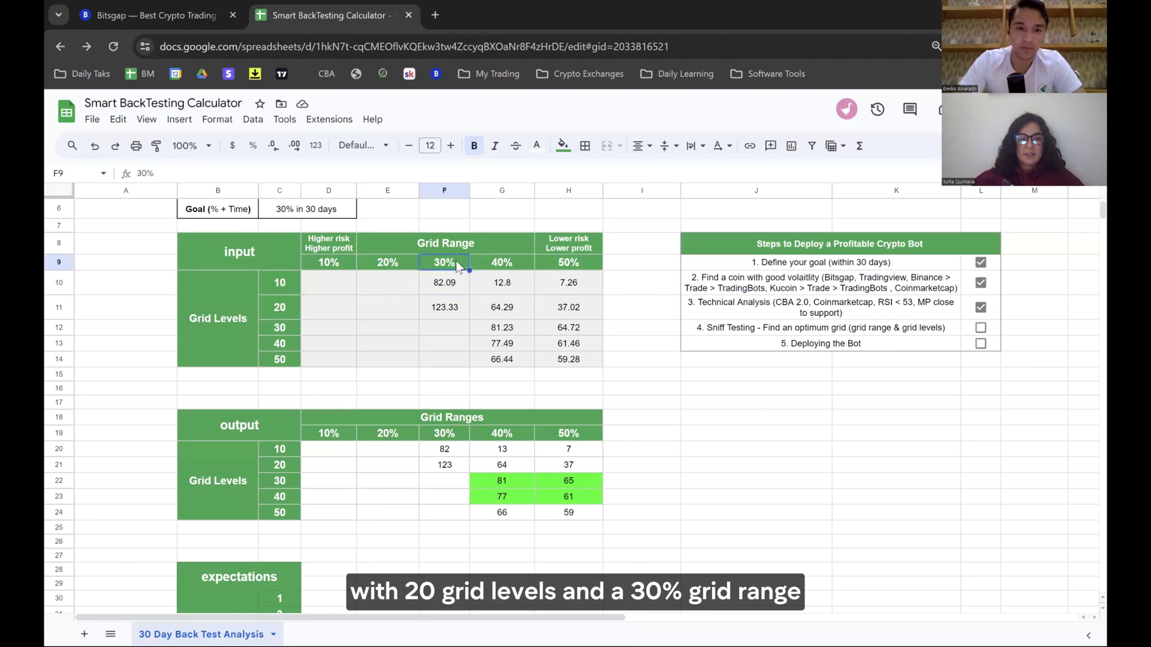
- Backtest the Bitsgap bot with 30 grid levels and enter the result 108.28 in the calculator for 30 levels at 30%
click(183, 3)
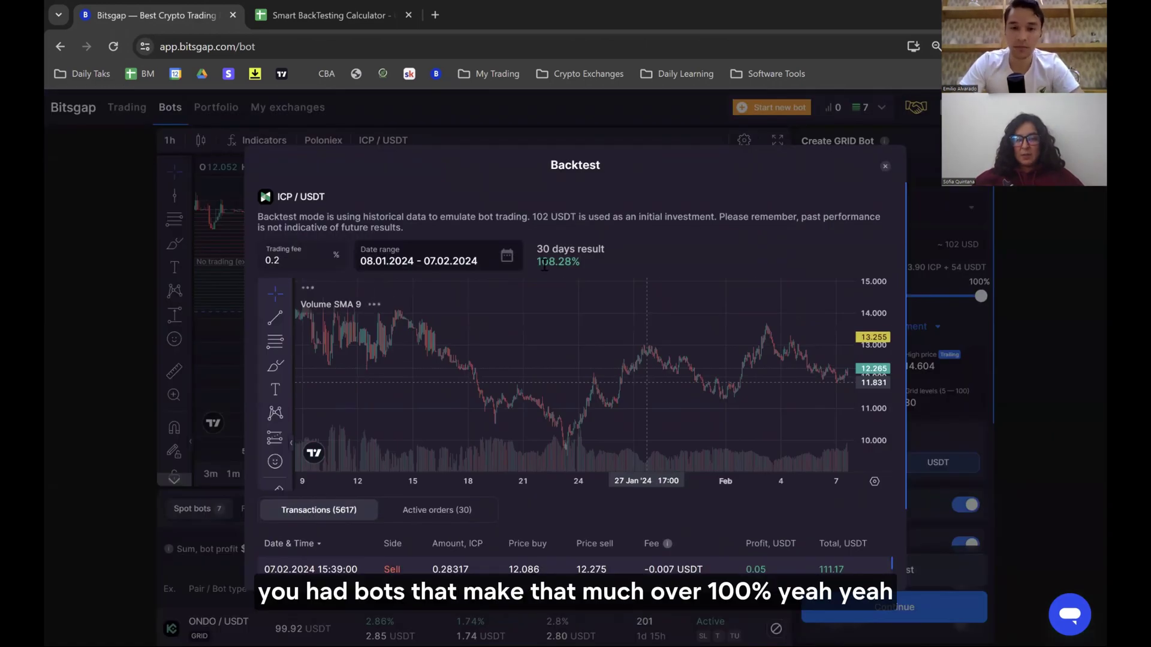
double_click(544, 263)
key(ctrl+c)
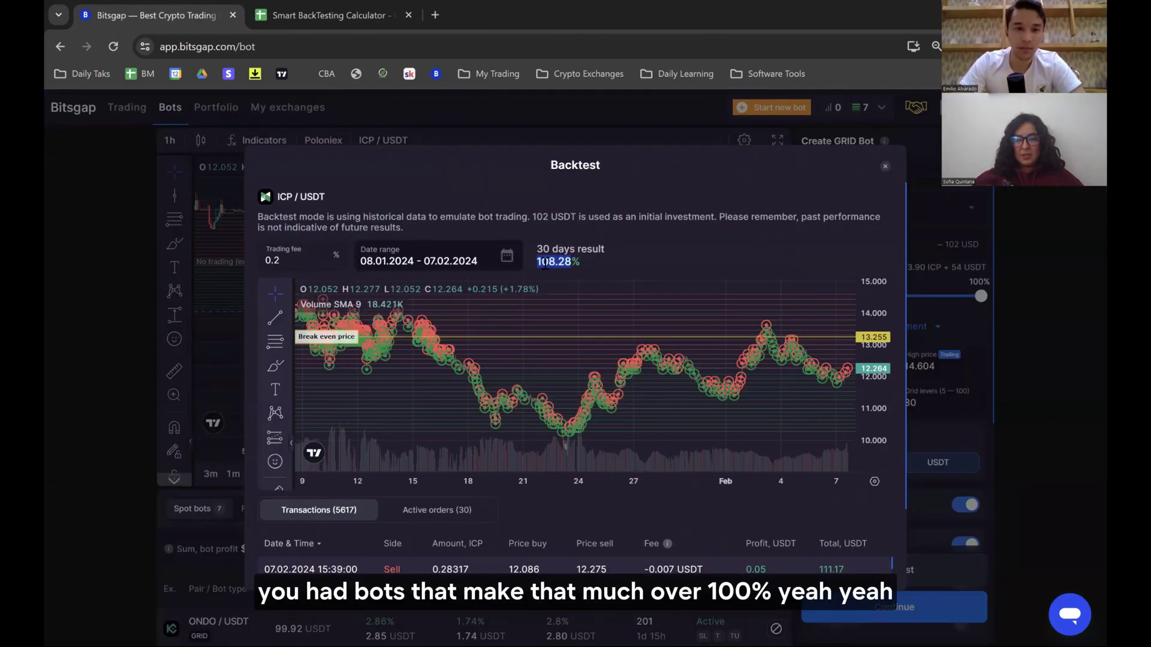
key(ctrl+Tab)
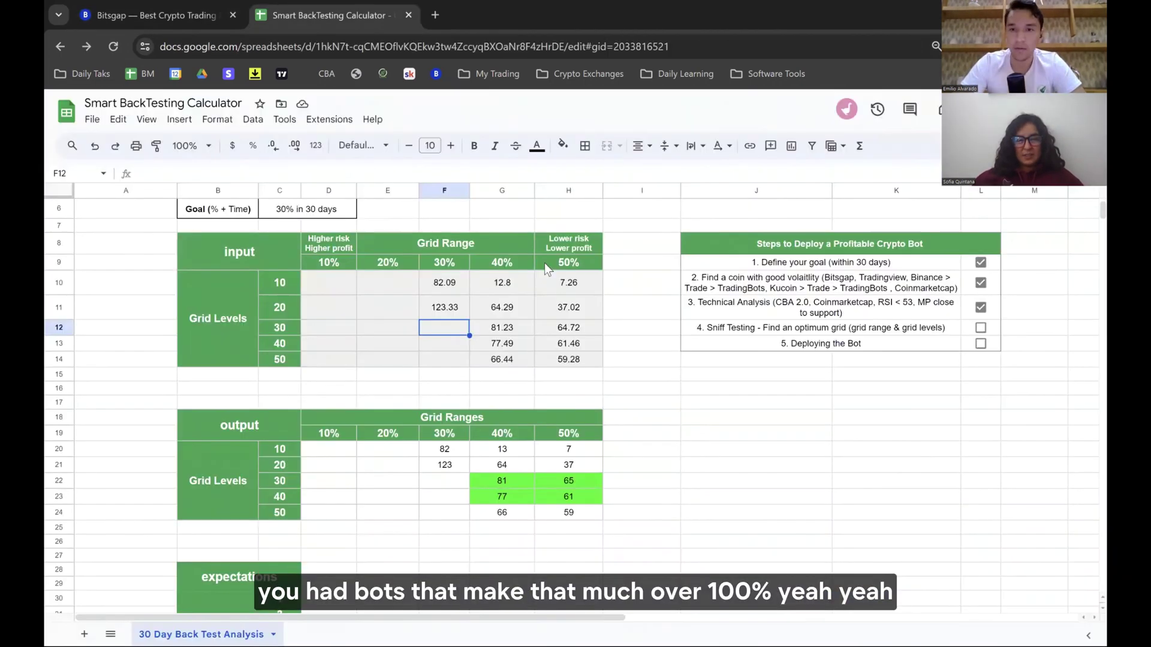
key(ctrl+v)
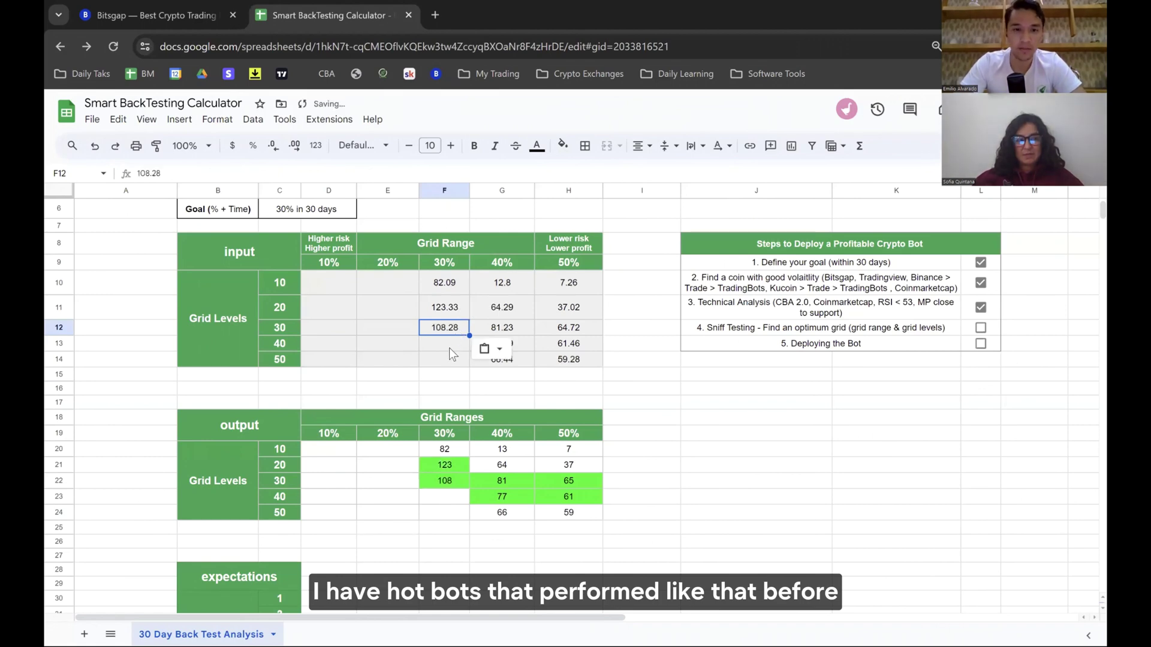
- Backtest the Bitsgap bot with 40 grid levels and enter the result 94.41 in the calculator for 40 levels at 30%
click(449, 347)
click(163, 7)
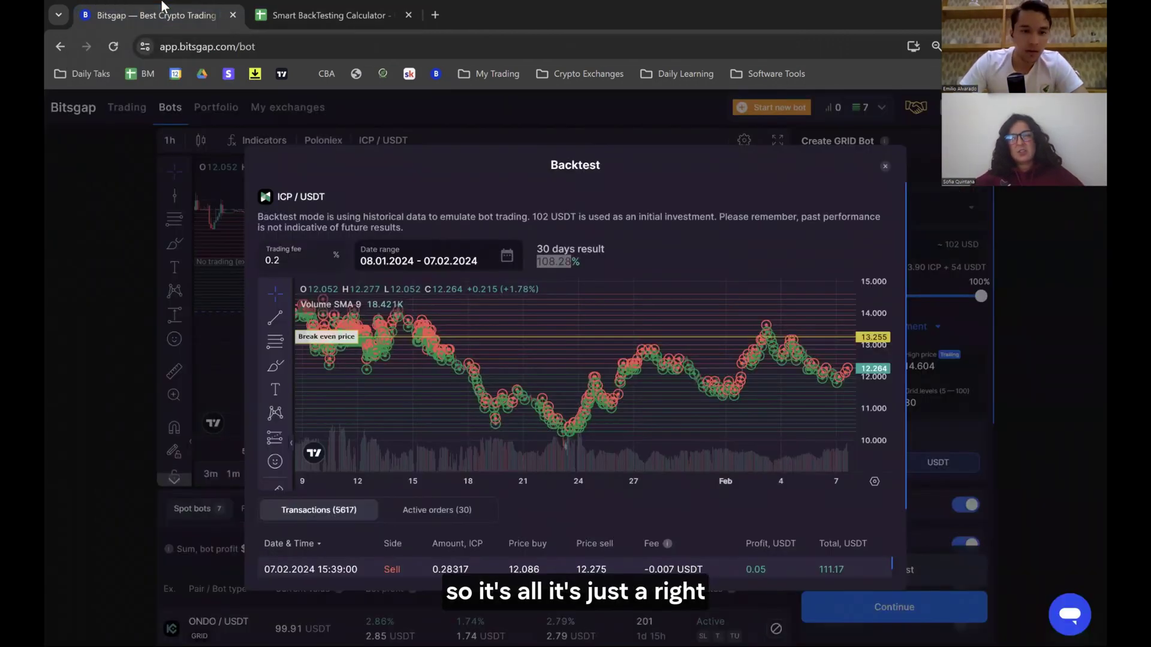
click(953, 354)
click(921, 404)
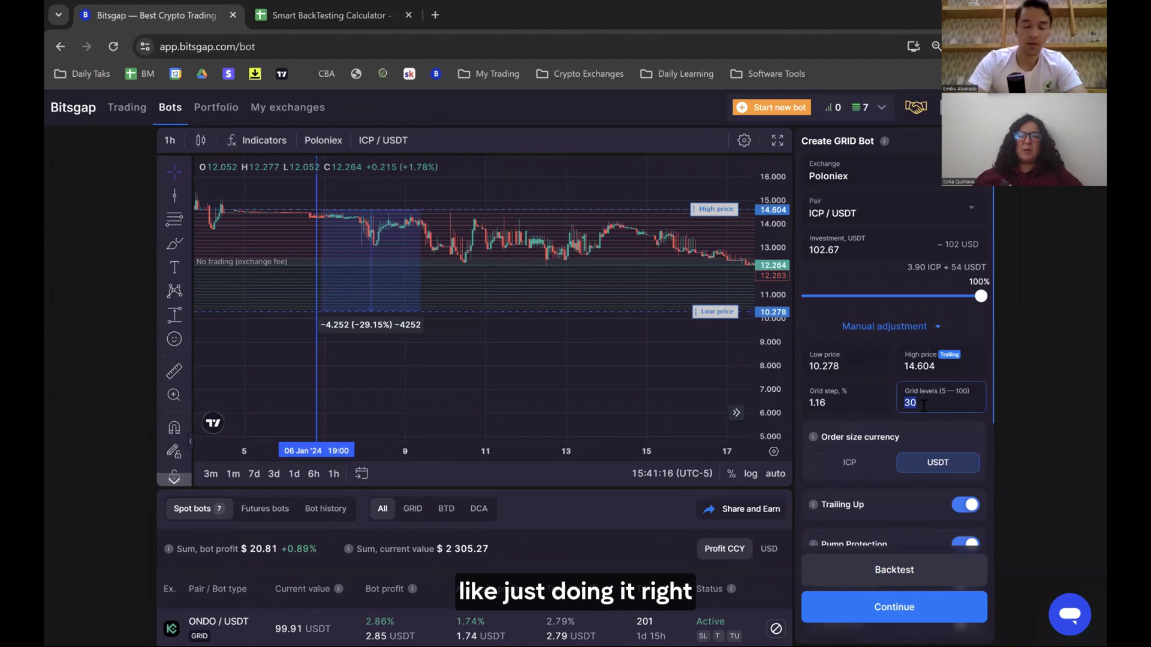
text(40)
click(929, 569)
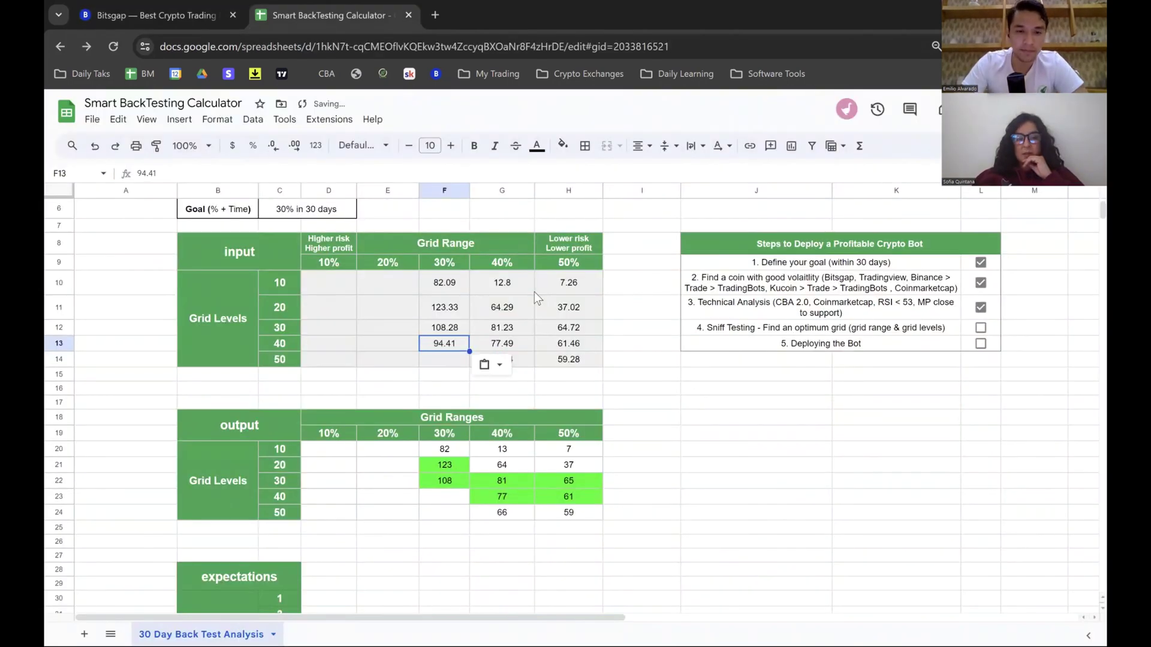
key(Return)
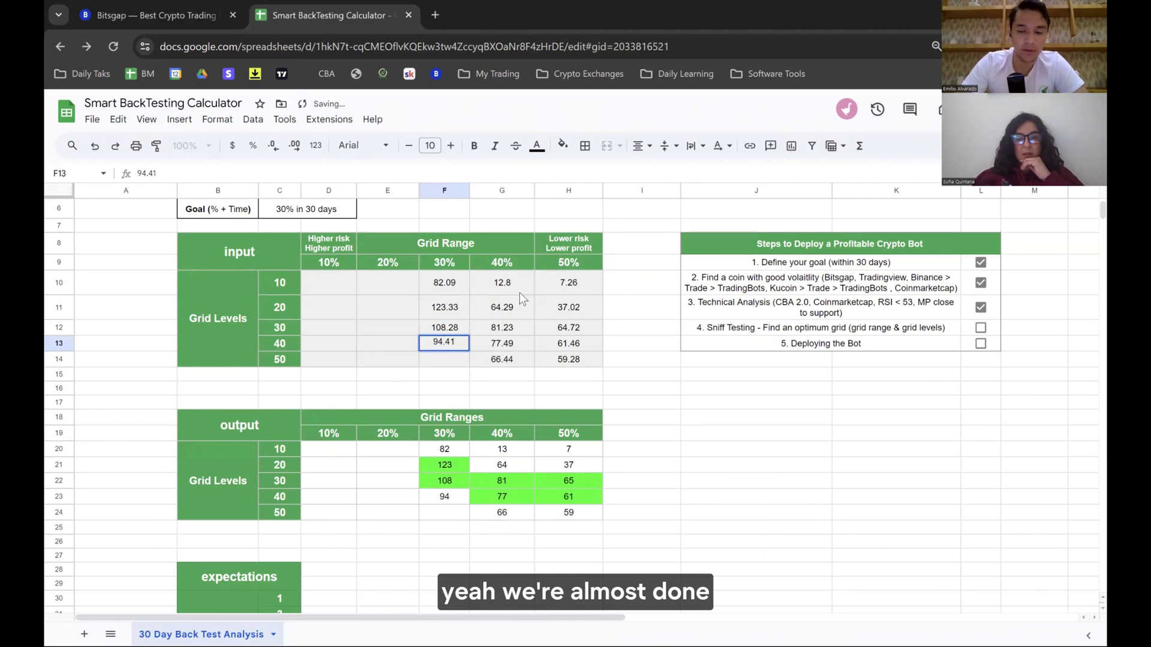
key(Return)
- In Bitsgap, set the bot to 50 grid levels and run the backtest
click(177, 9)
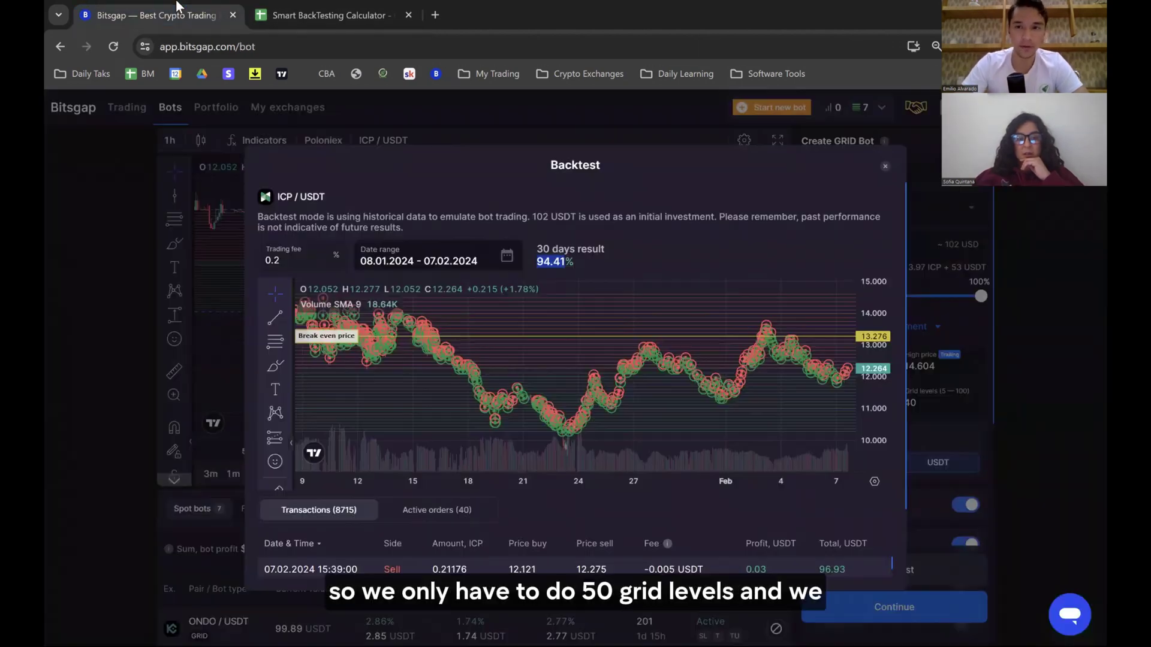
click(936, 408)
click(935, 412)
key(BackSpace)
key(BackSpace)
text(50)
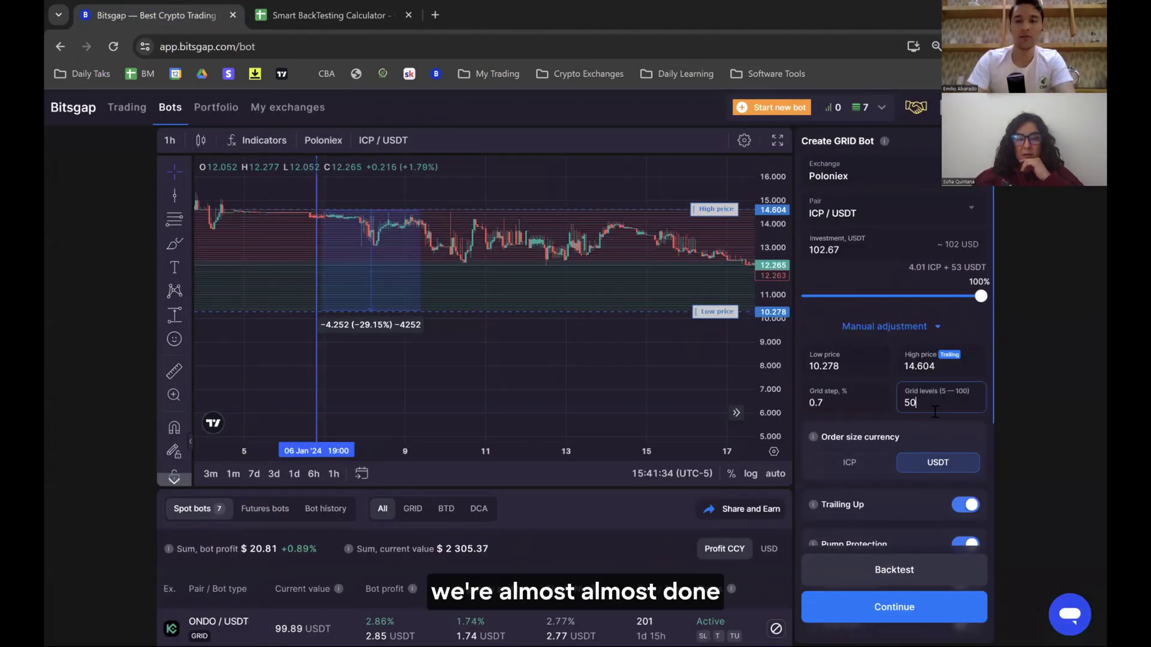
click(882, 572)
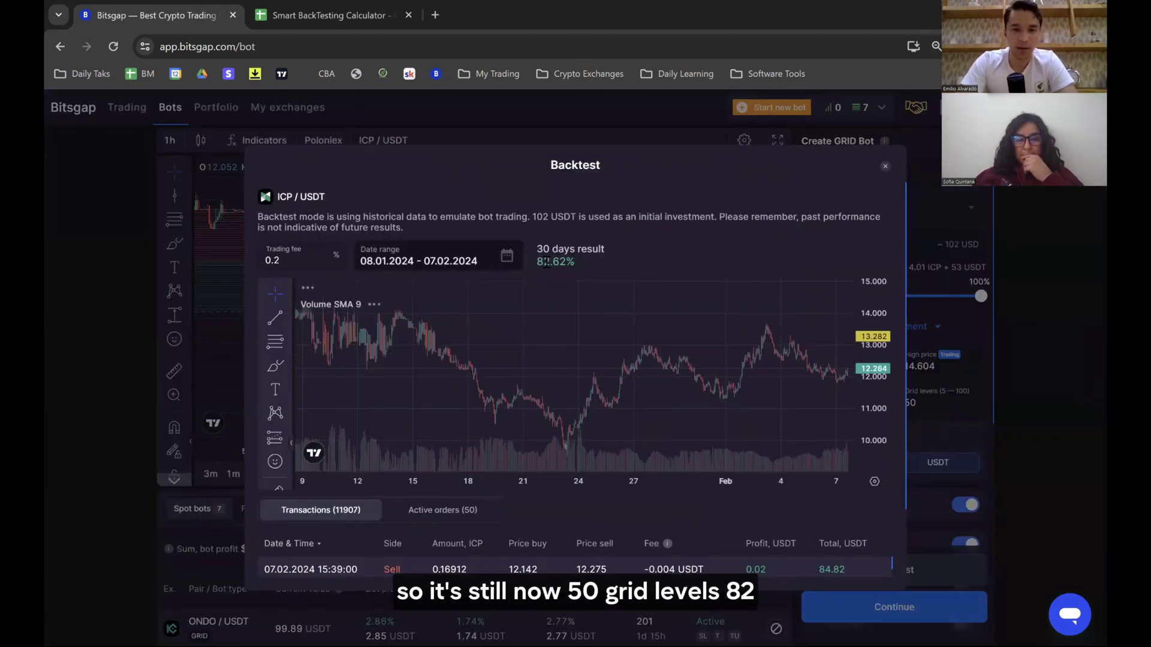
- Copy the 50-level backtest result and enter it as 82.62% in the calculator's 30% grid range column
triple_click(546, 262)
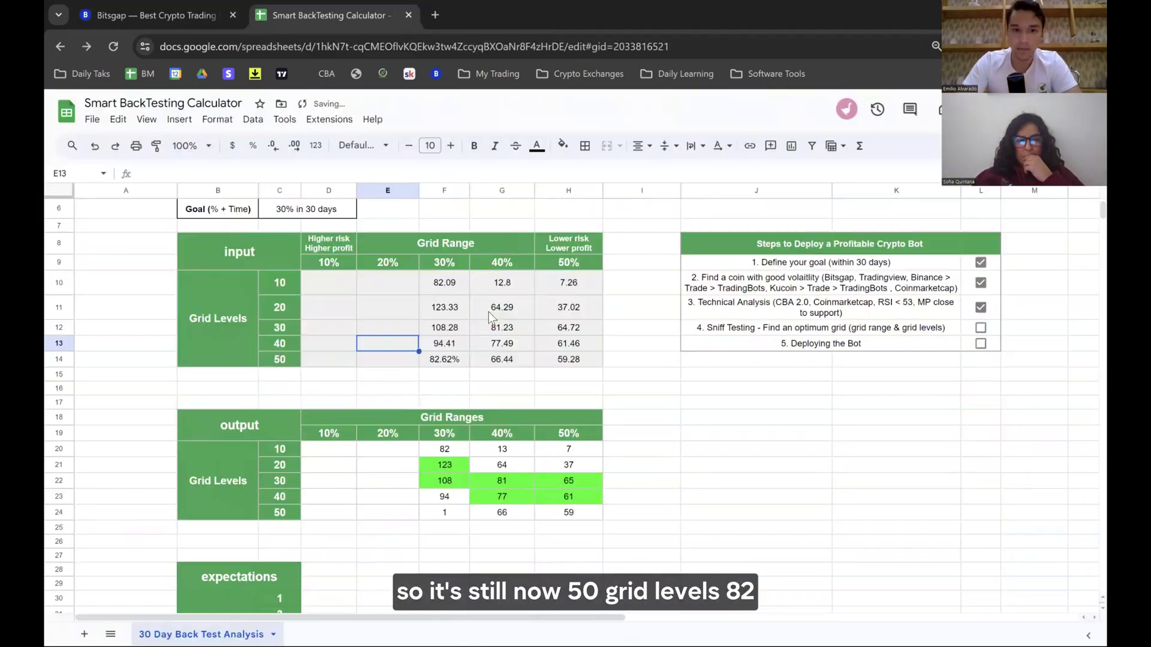
key(Left)
key(Right)
key(Right)
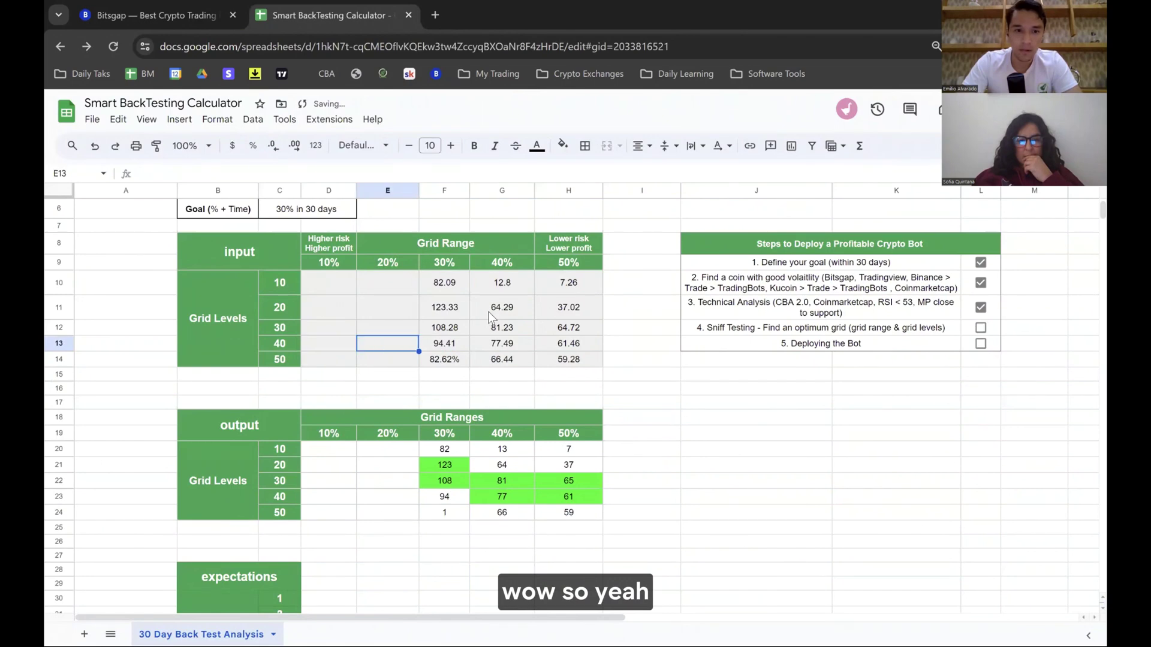
key(Up)
- Review the 30% to 50% range results in the input and output tables and select the 20-level output at 30%
drag(444, 282, 570, 373)
click(628, 360)
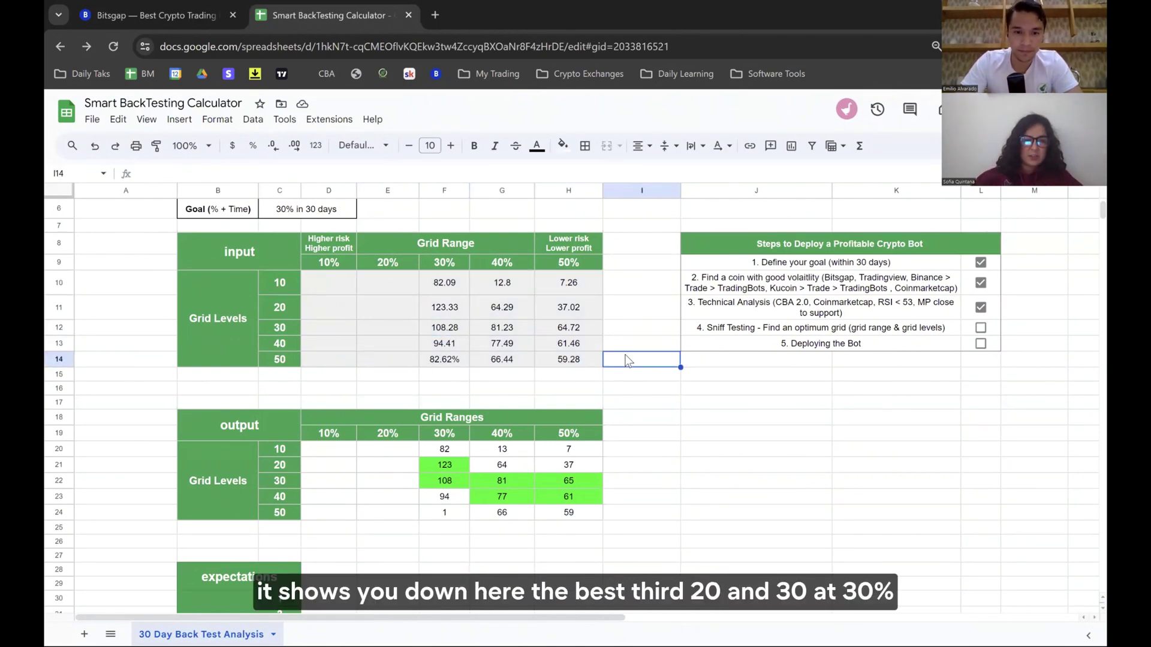
scroll(628, 360, down, 1)
scroll(627, 360, down, 5)
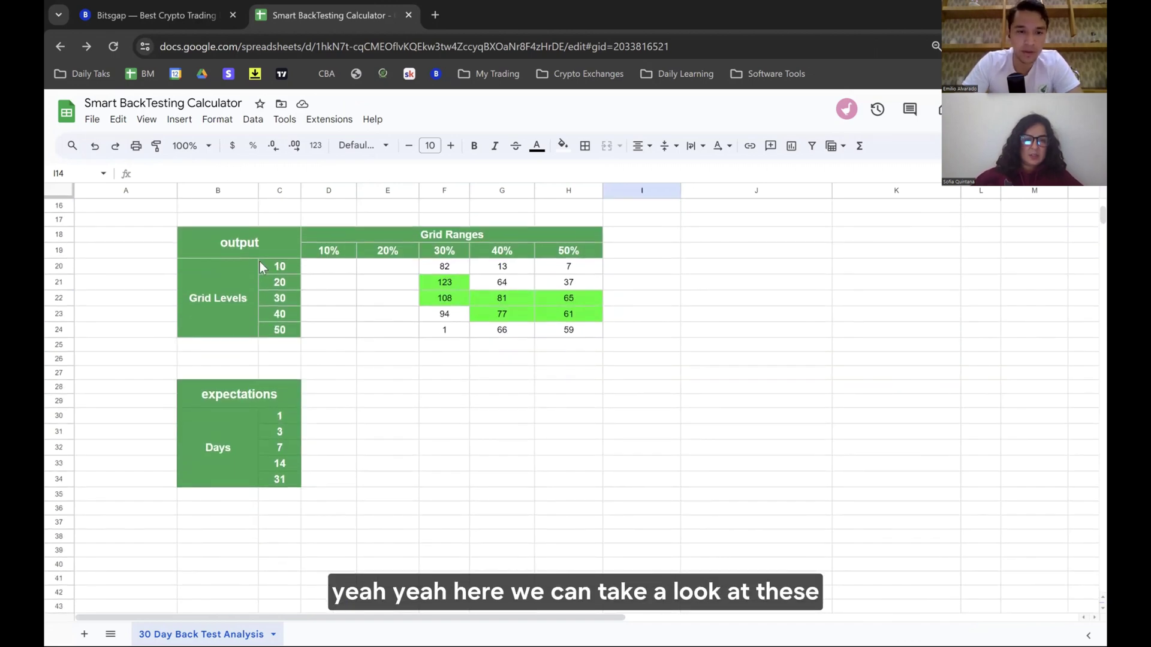
click(450, 287)
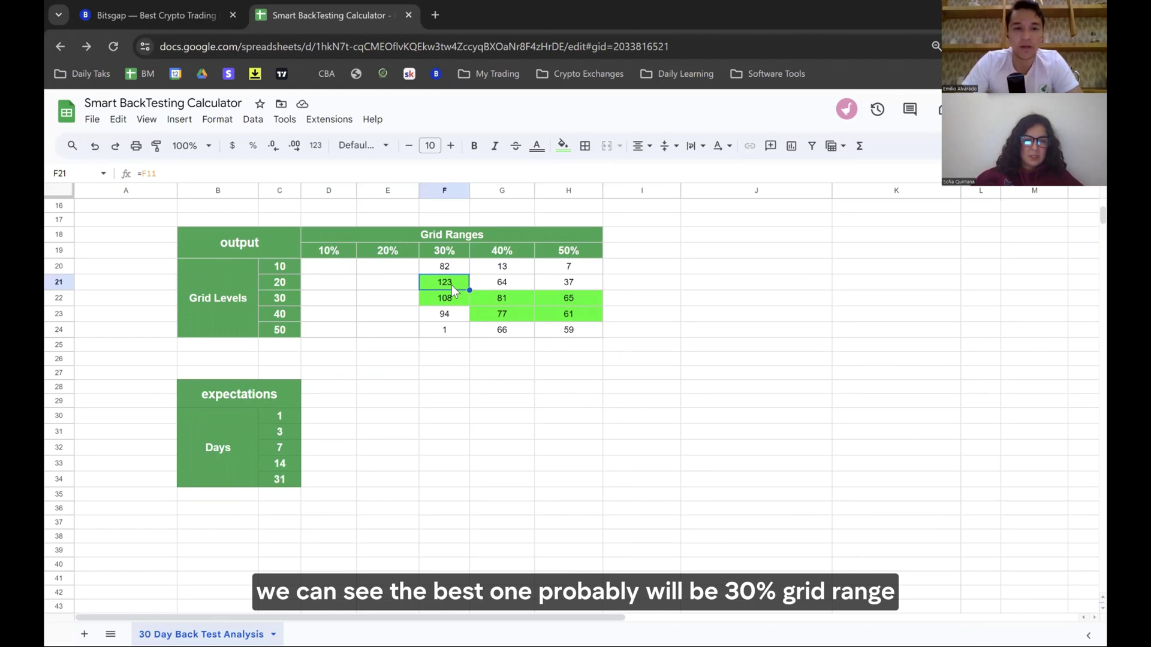
- Examine the output table's 20-level result in the 30% grid range column against the neighbouring ranges
click(282, 284)
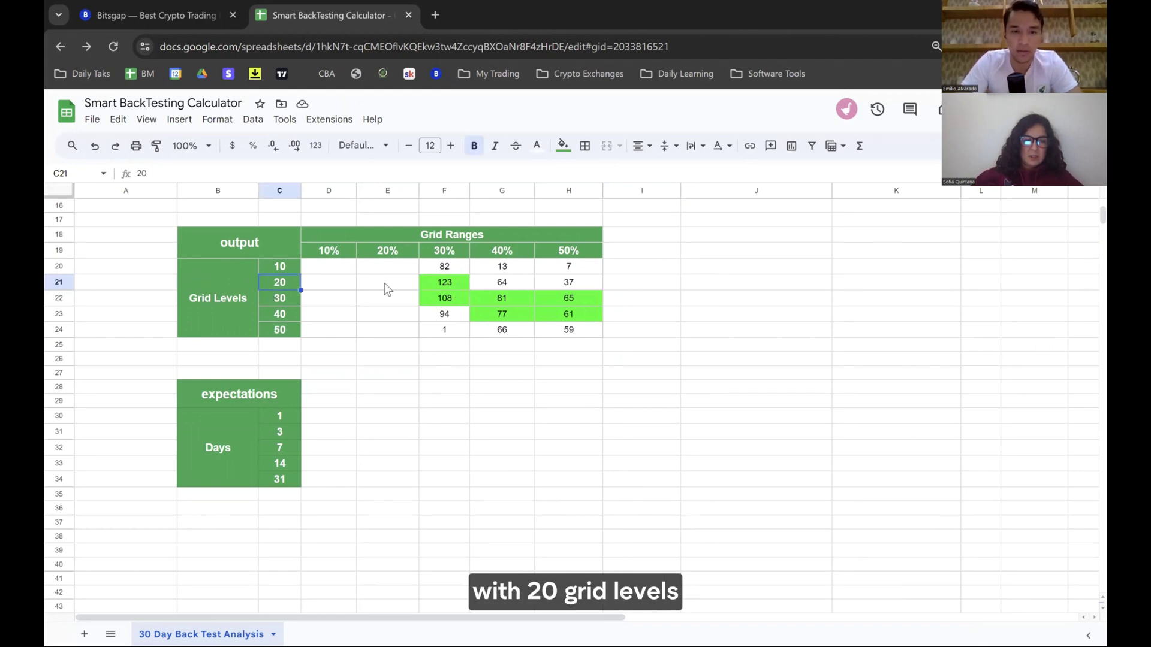
click(448, 285)
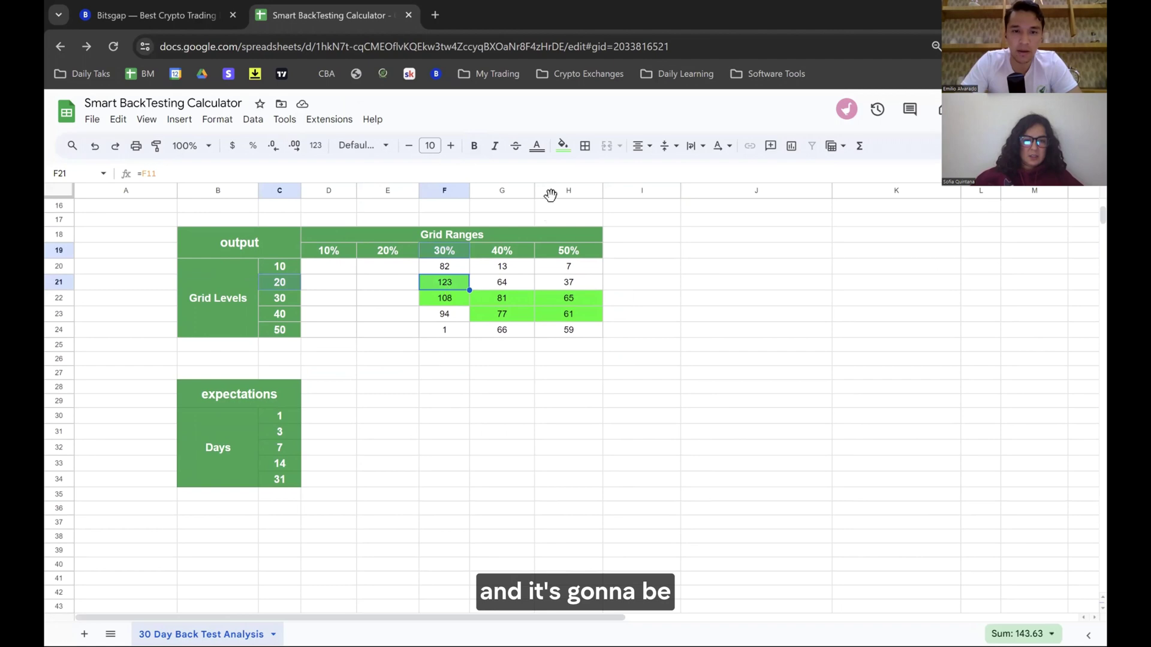
click(497, 298)
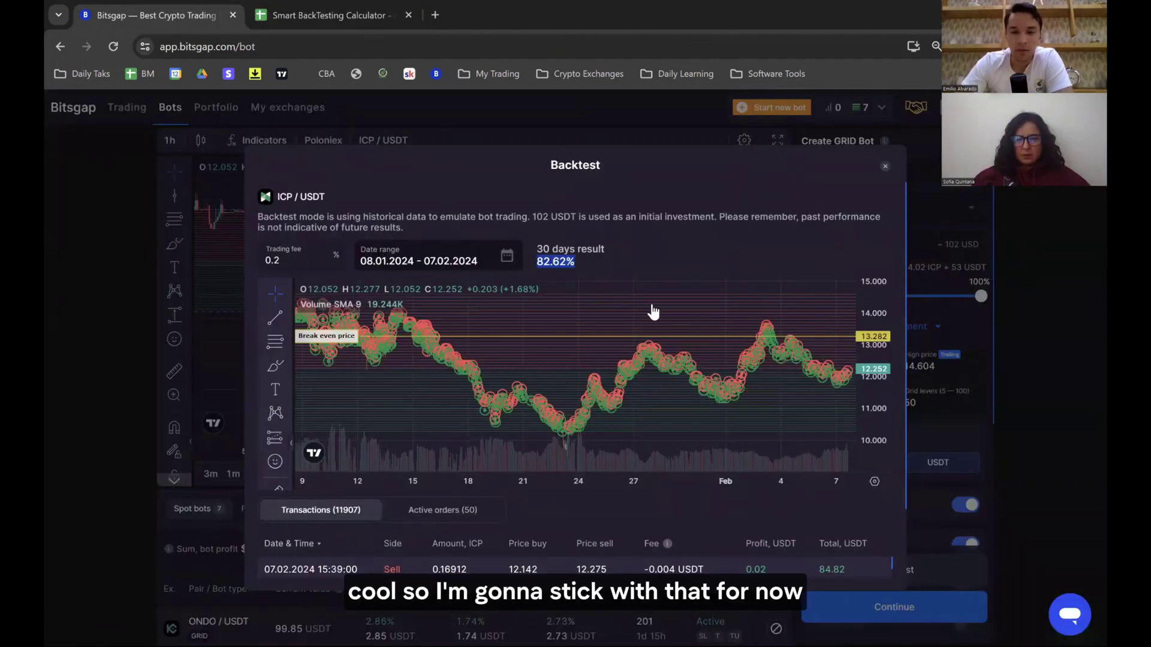
- Close the backtest in Bitsgap and draw a price range measurement about 31% downward from the market price on the ICP / USDT chart
key(Escape)
drag(319, 318, 296, 322)
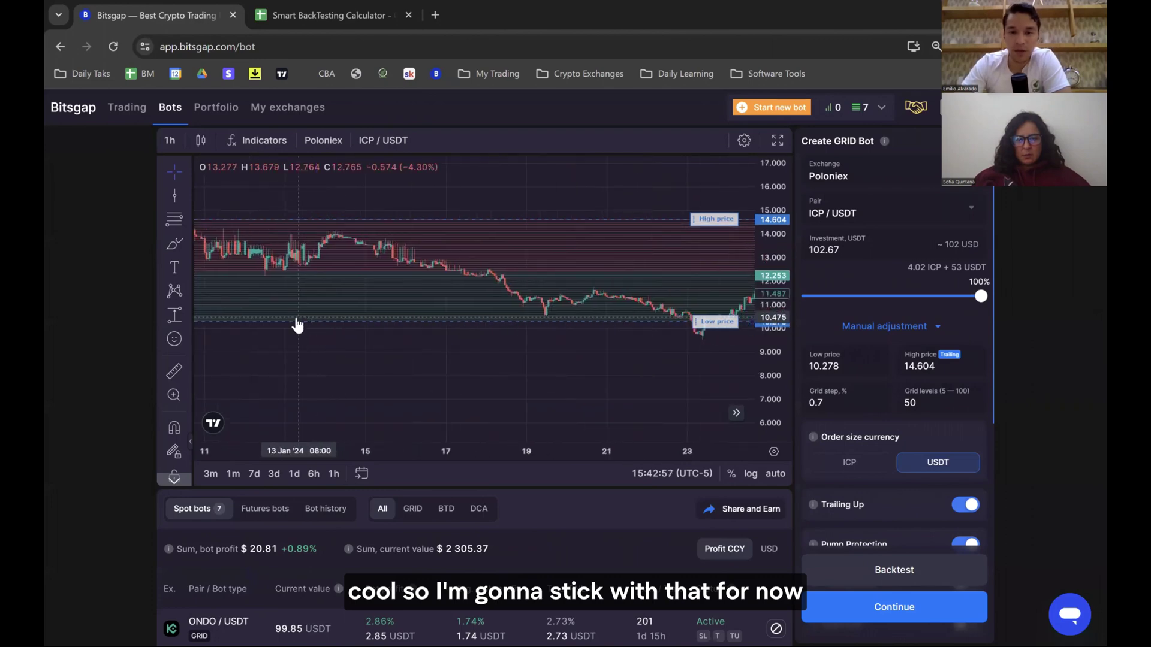
drag(405, 280, 277, 278)
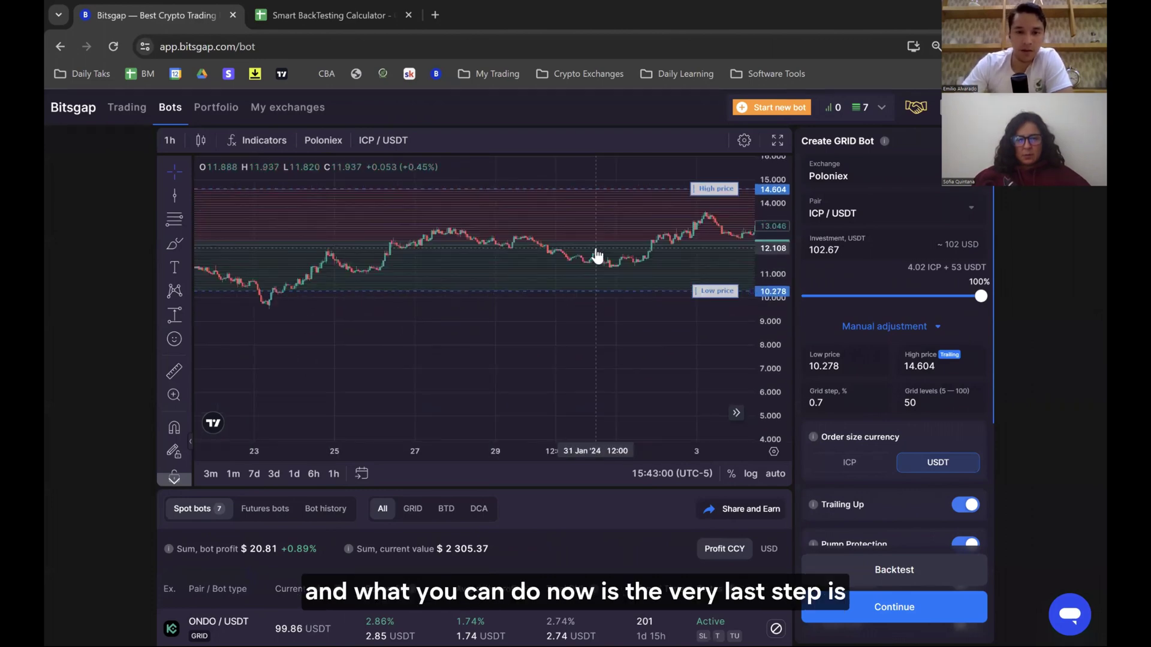
drag(595, 257, 246, 282)
drag(643, 289, 529, 306)
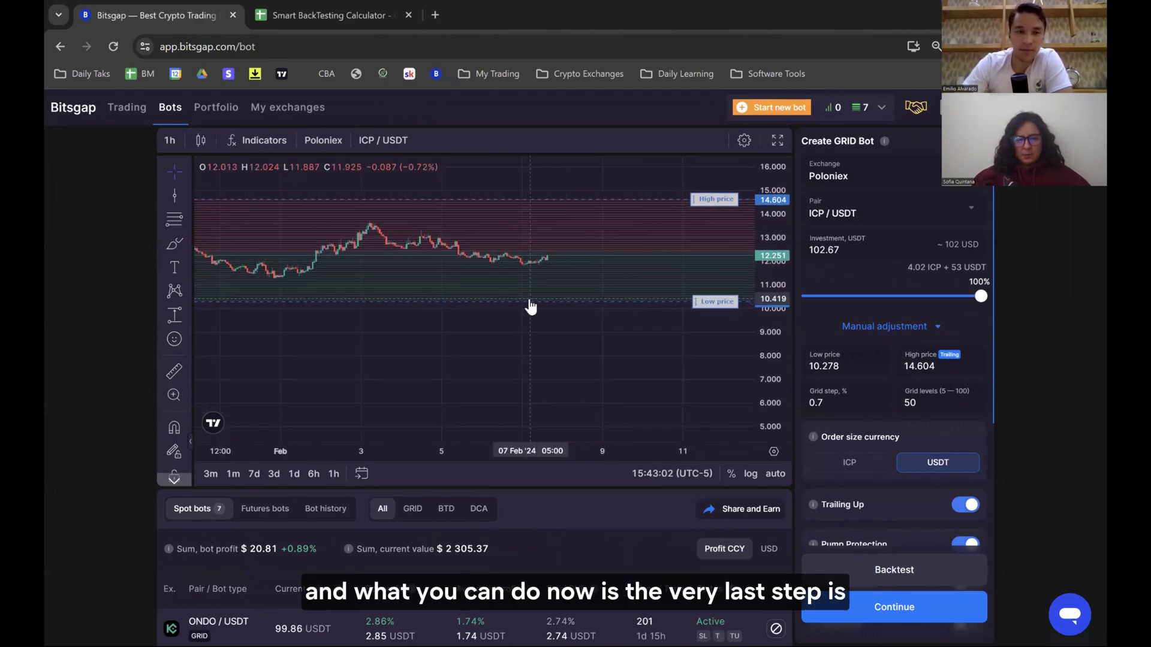
drag(780, 382, 717, 224)
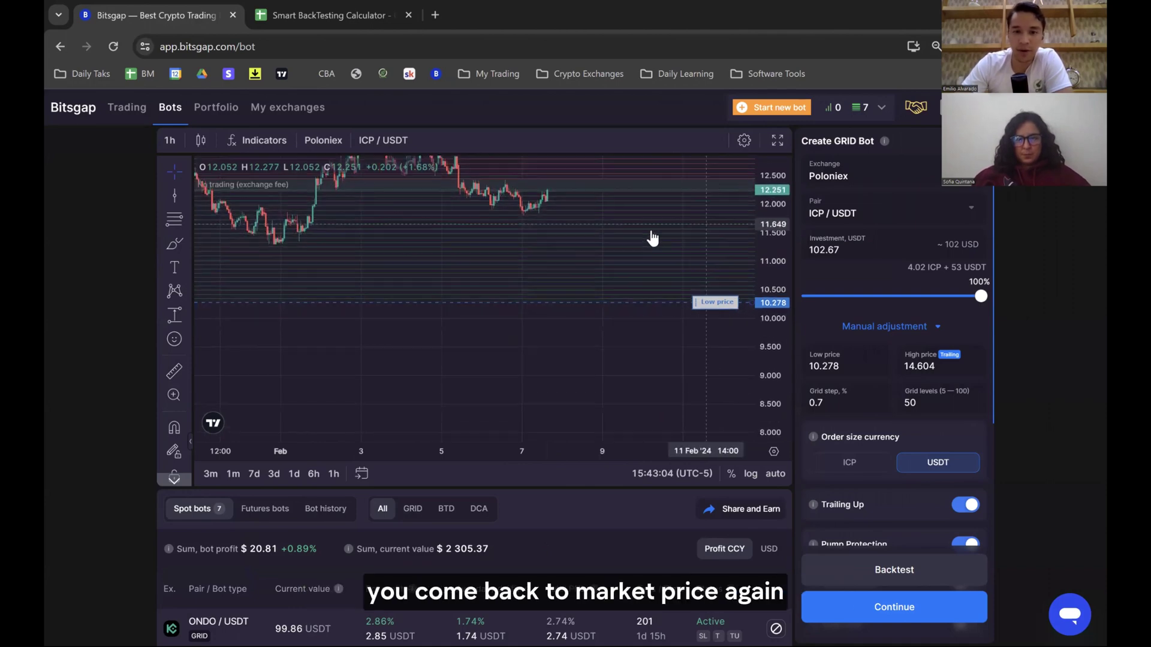
scroll(577, 236, up, 3)
drag(689, 270, 714, 286)
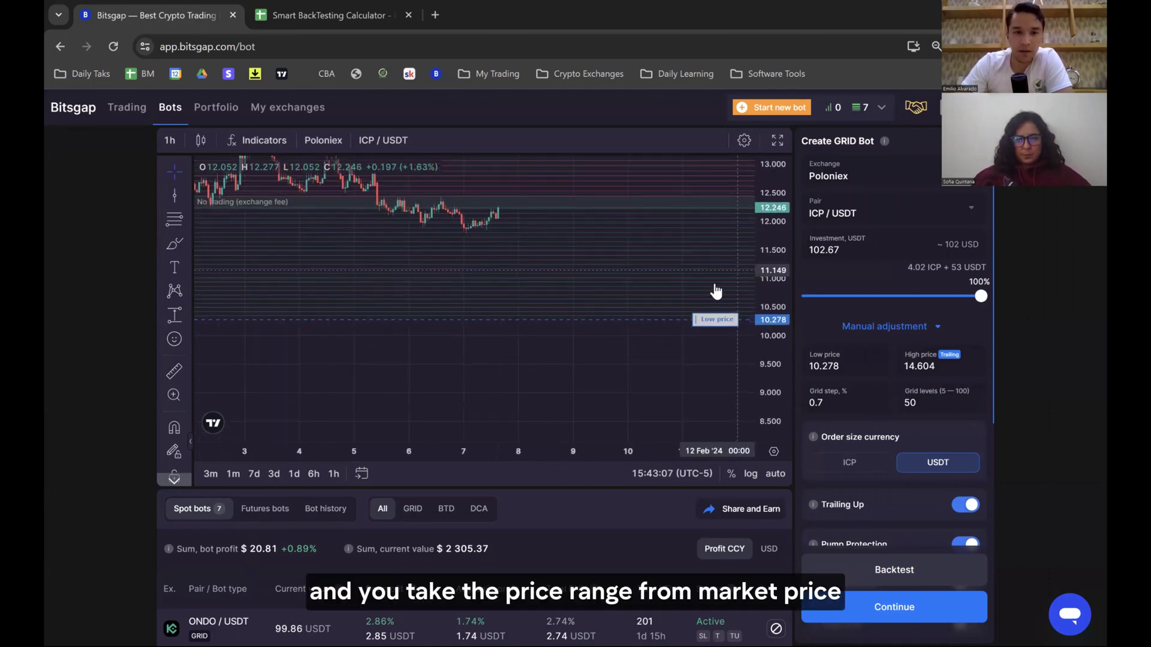
click(174, 314)
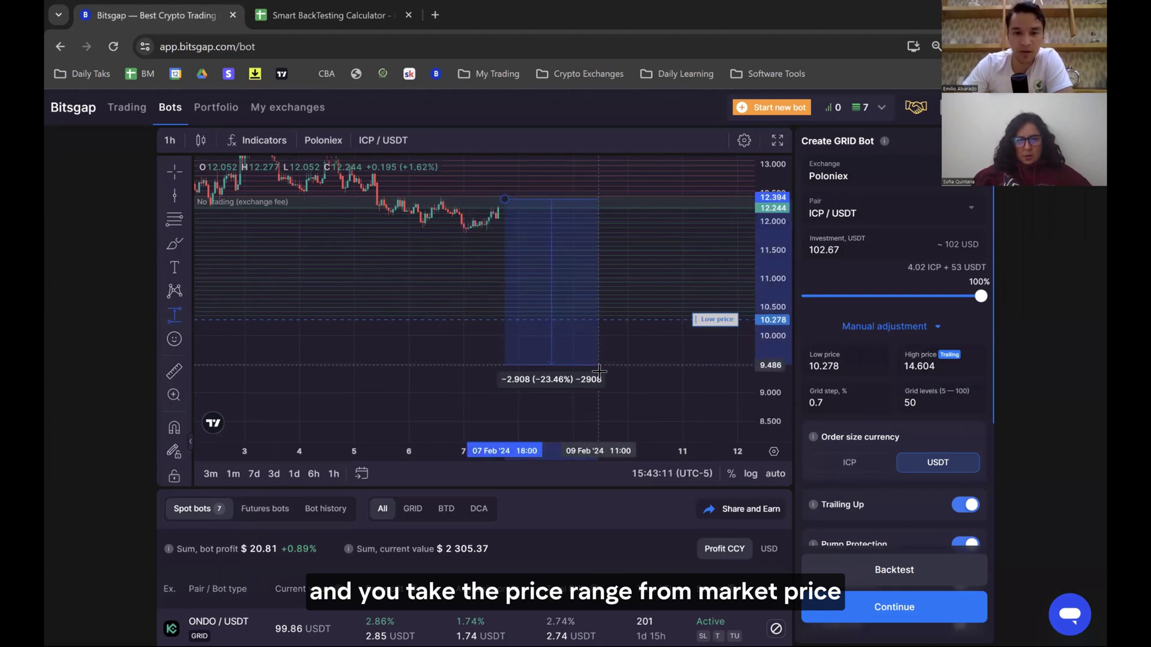
click(610, 419)
- Lower the bot's low price to 8.521 at the end of the measured range and its high price to 12.491 near market price
drag(689, 320, 686, 419)
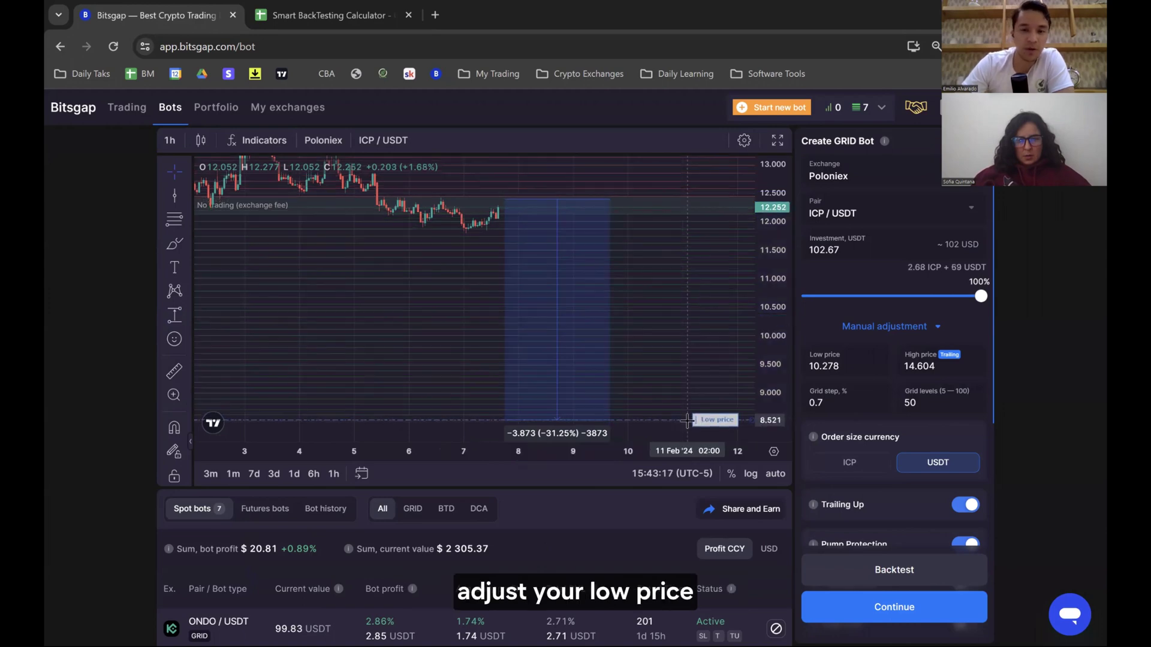
drag(782, 229, 782, 309)
drag(739, 210, 734, 265)
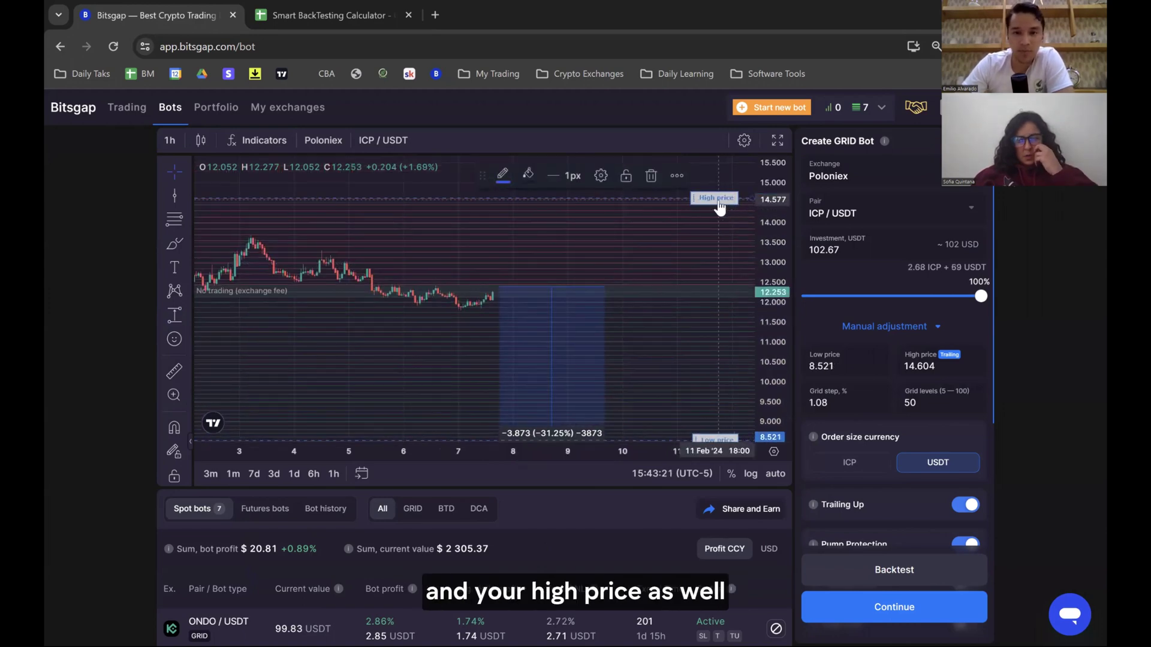
drag(719, 207, 688, 283)
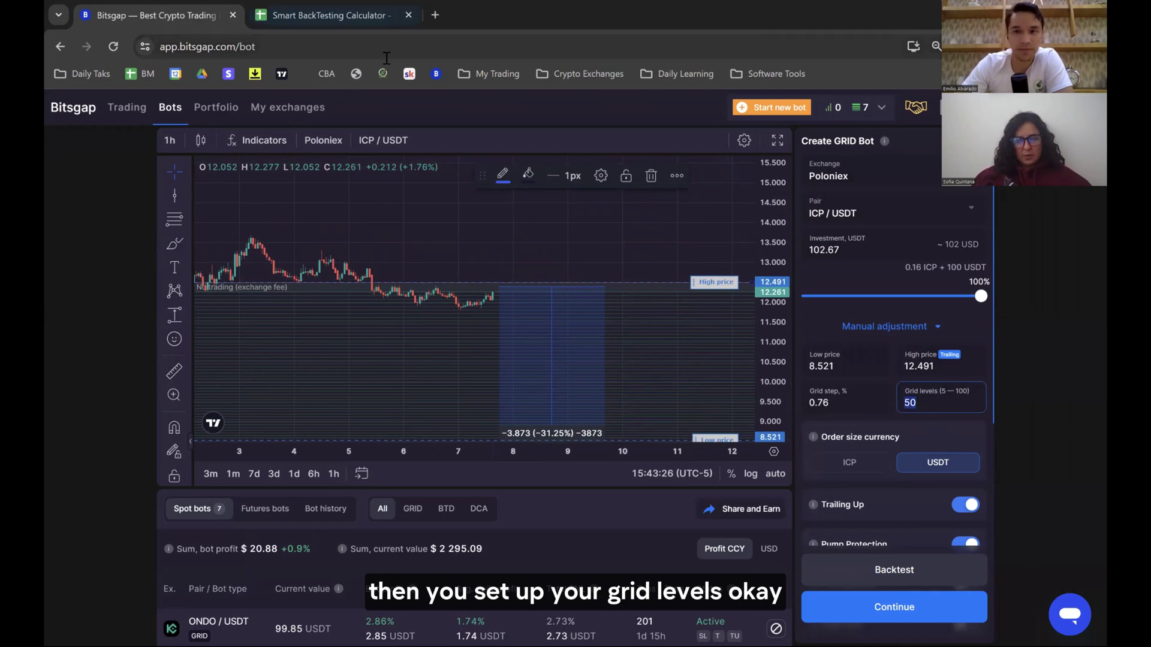
- Check the best combination in the calculator's output table and set the Bitsgap bot to 20 grid levels
click(329, 15)
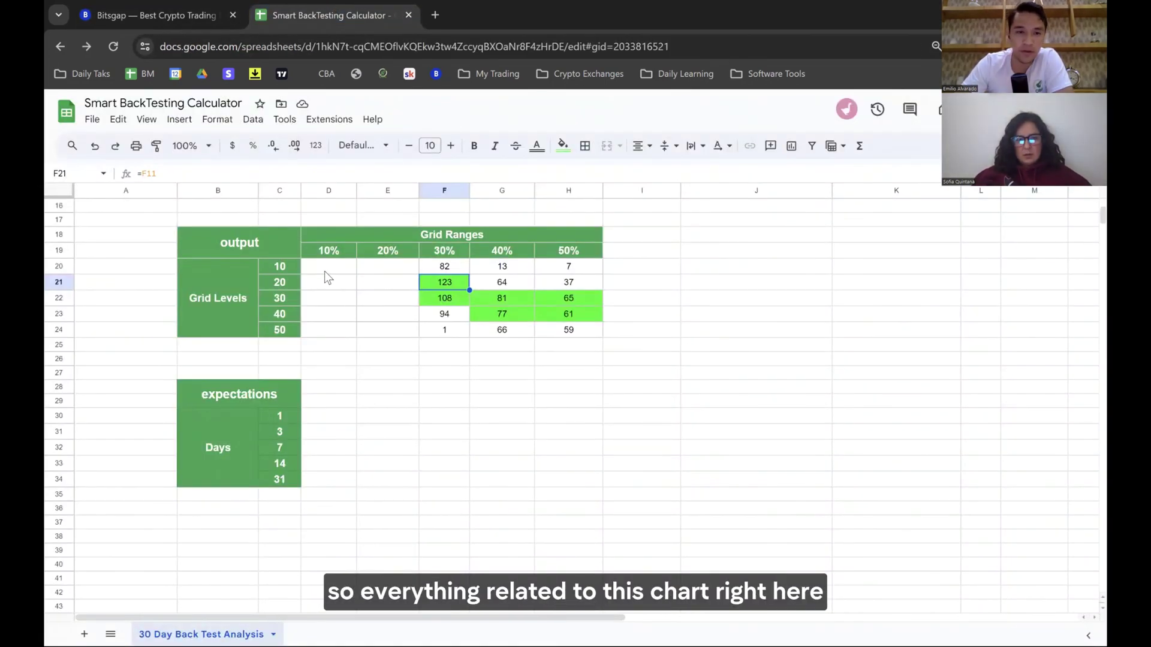
drag(329, 266, 576, 333)
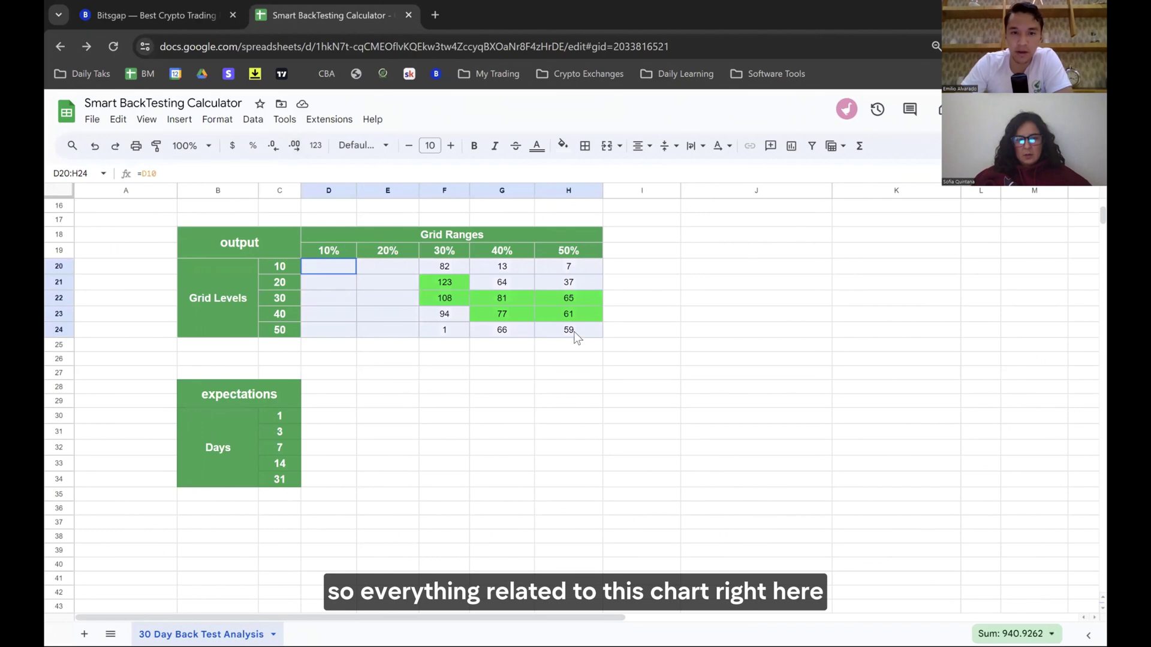
click(431, 252)
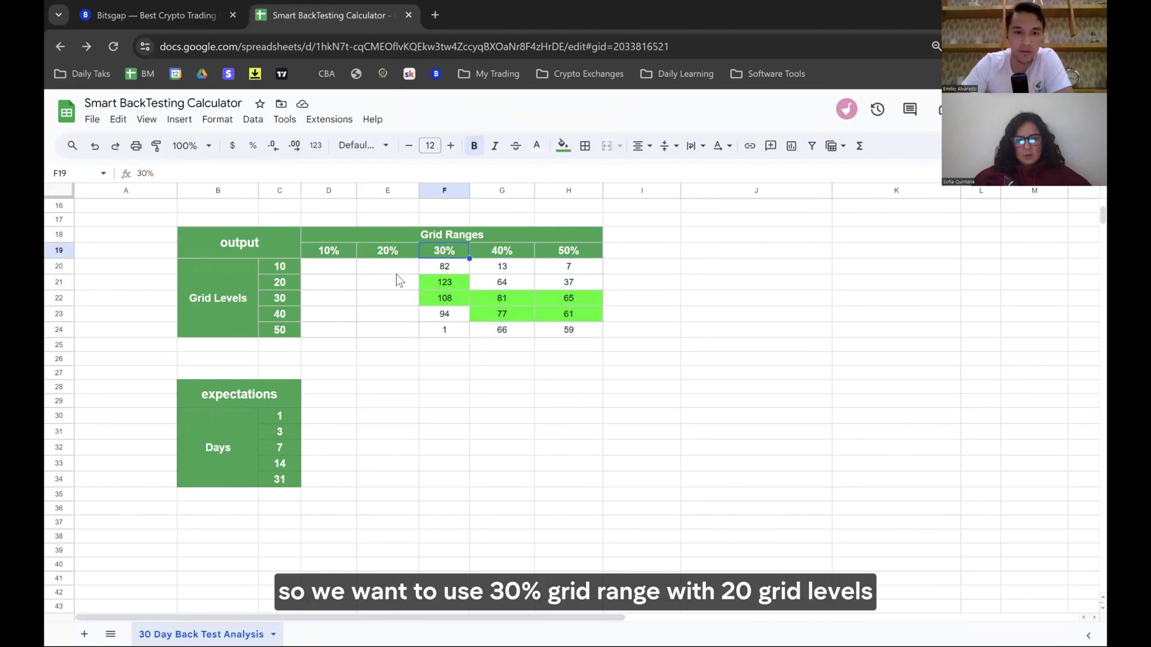
click(292, 281)
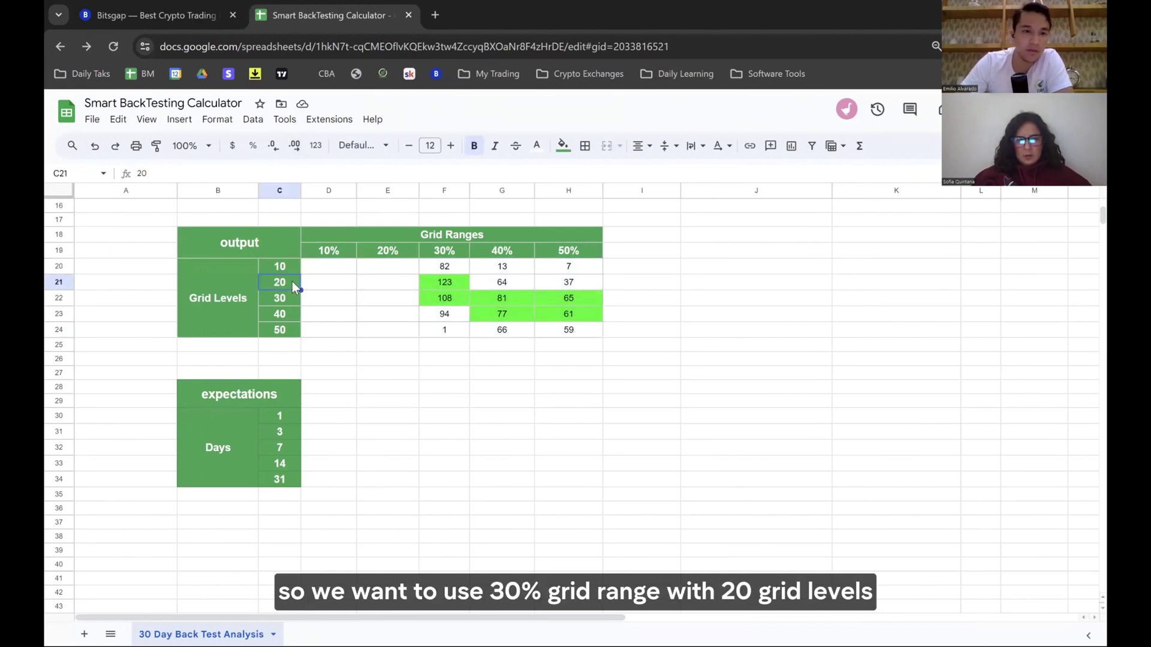
click(211, 9)
text(20)
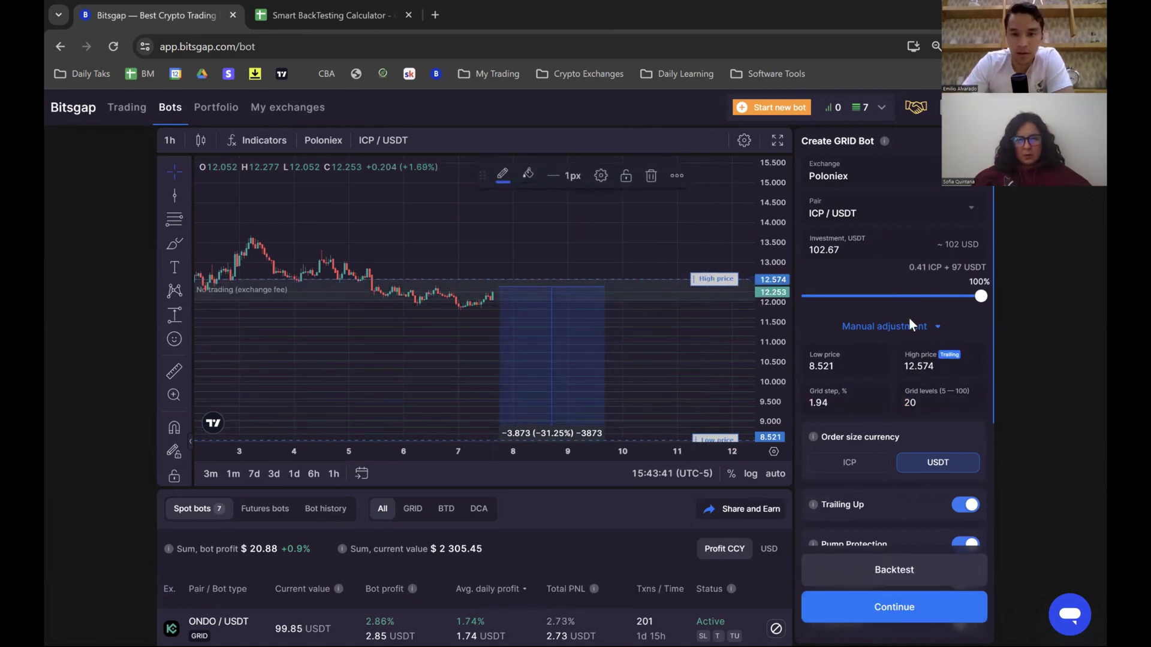
- Check that Trailing Up and Pump Protection are activated, and enable Stop Loss just below the low price
scroll(909, 335, down, 4)
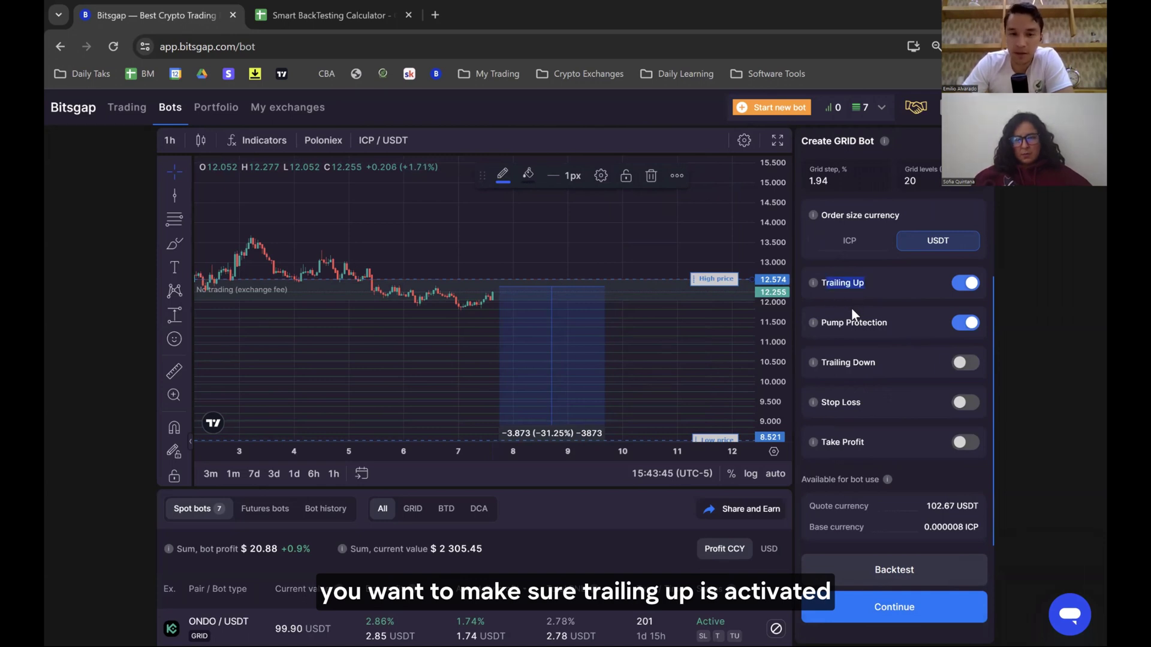
double_click(863, 322)
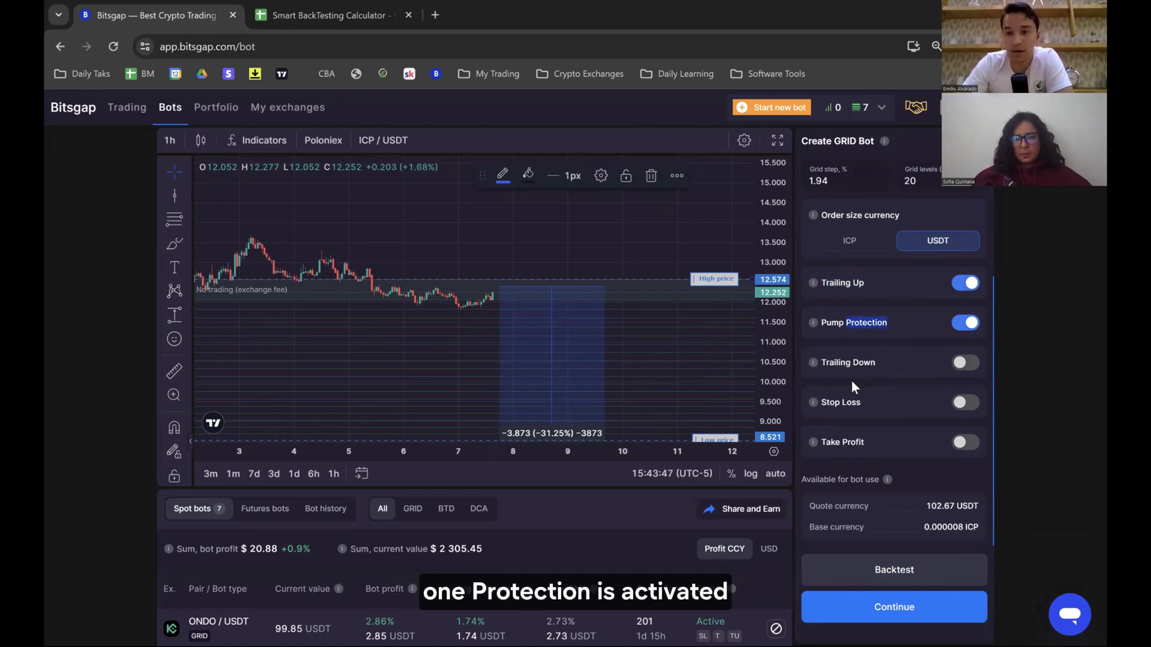
scroll(851, 380, down, 1)
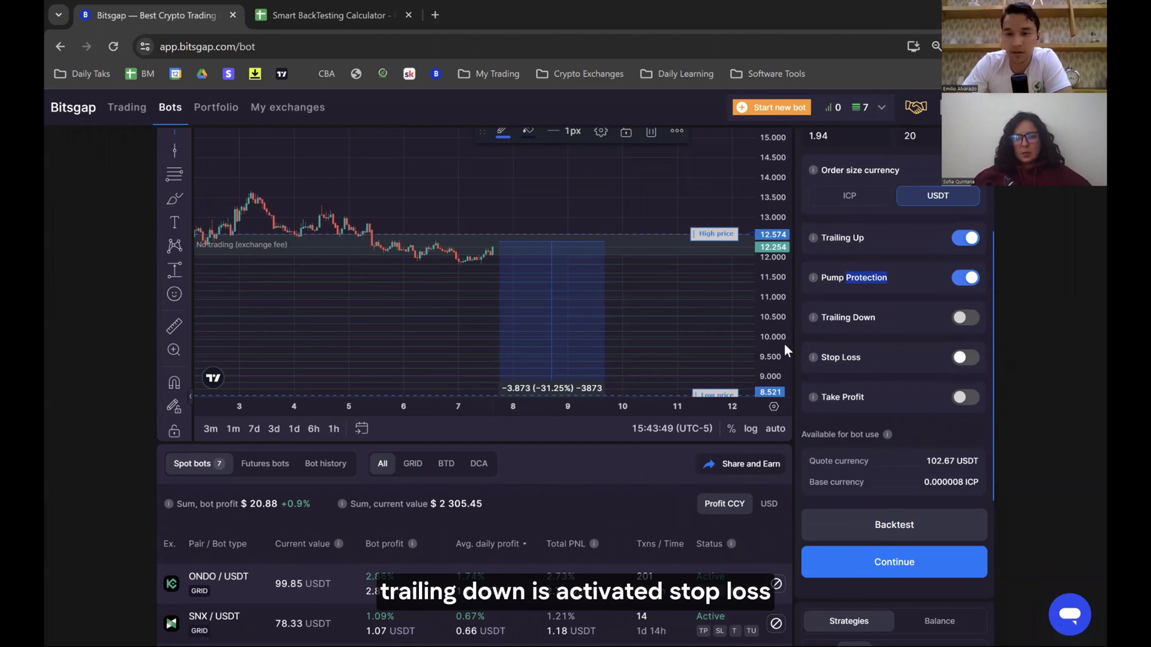
scroll(741, 324, down, 1)
drag(746, 316, 758, 218)
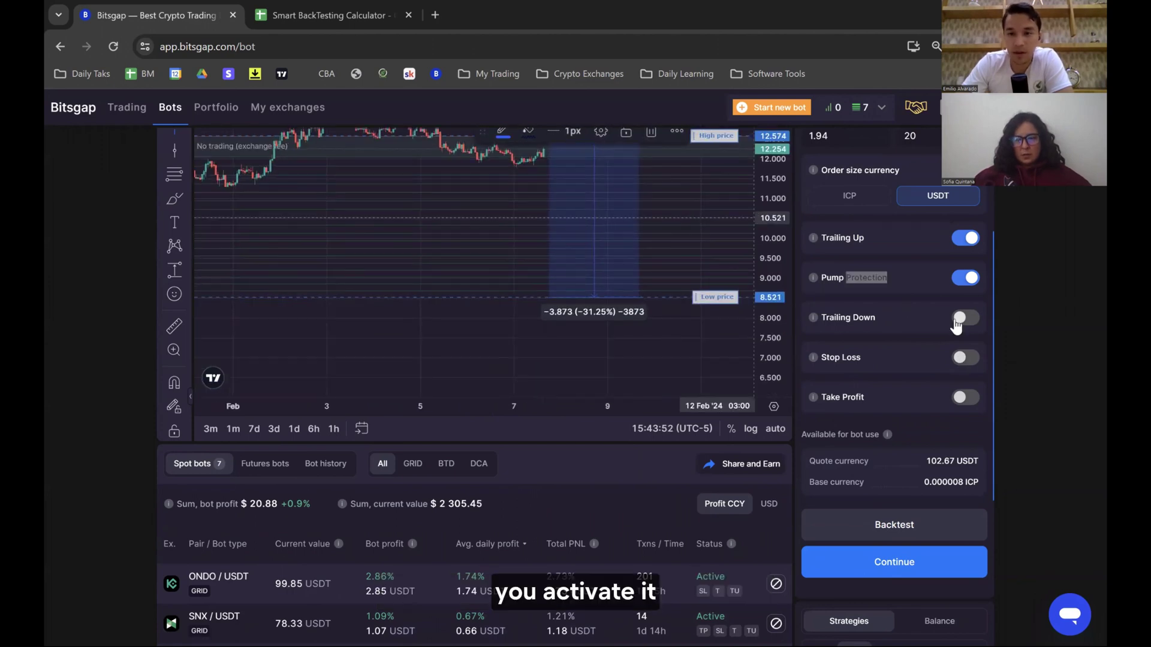
click(965, 358)
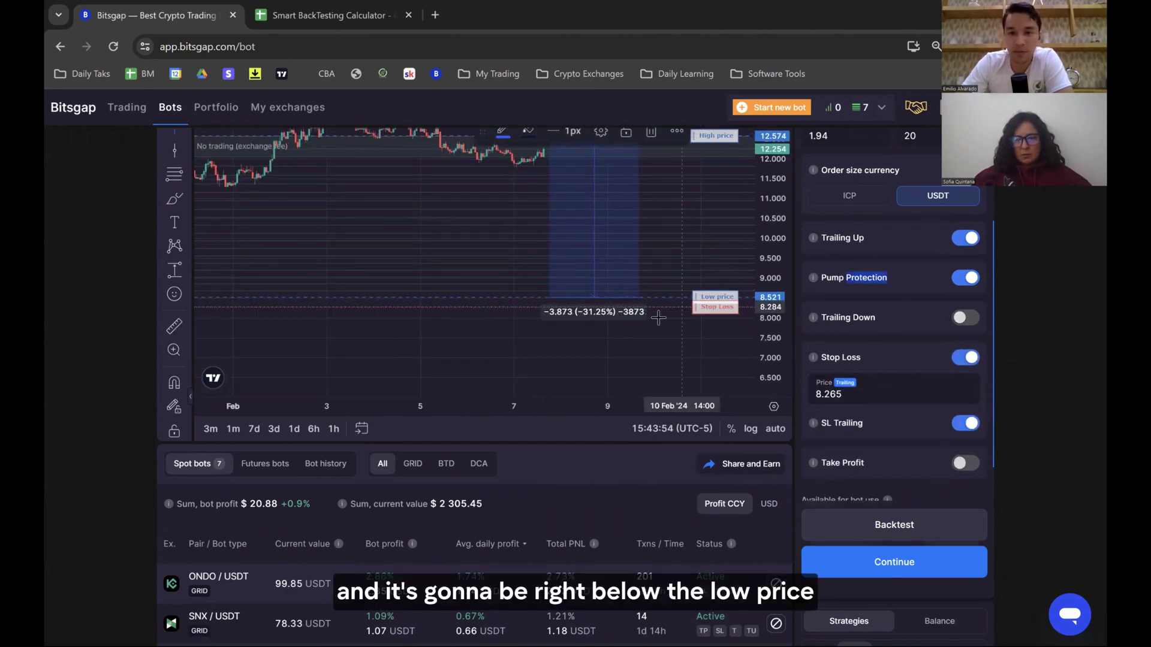
- Try Take Profit with a total PNL of 30% and turn it off again
scroll(904, 400, down, 1)
click(964, 398)
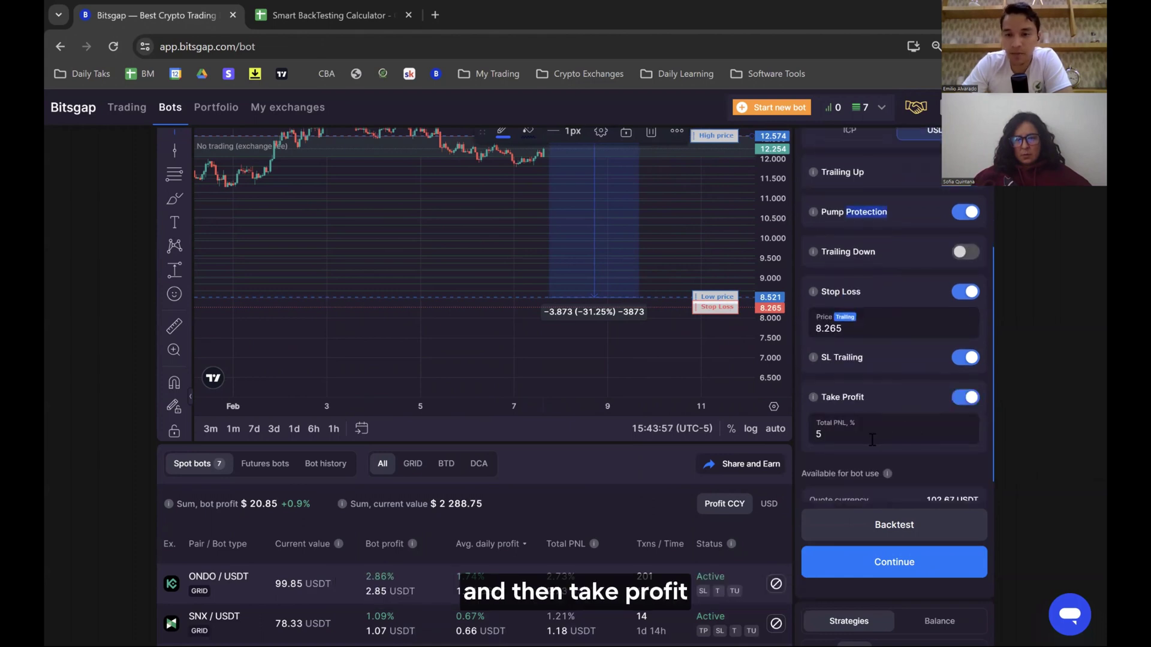
double_click(873, 438)
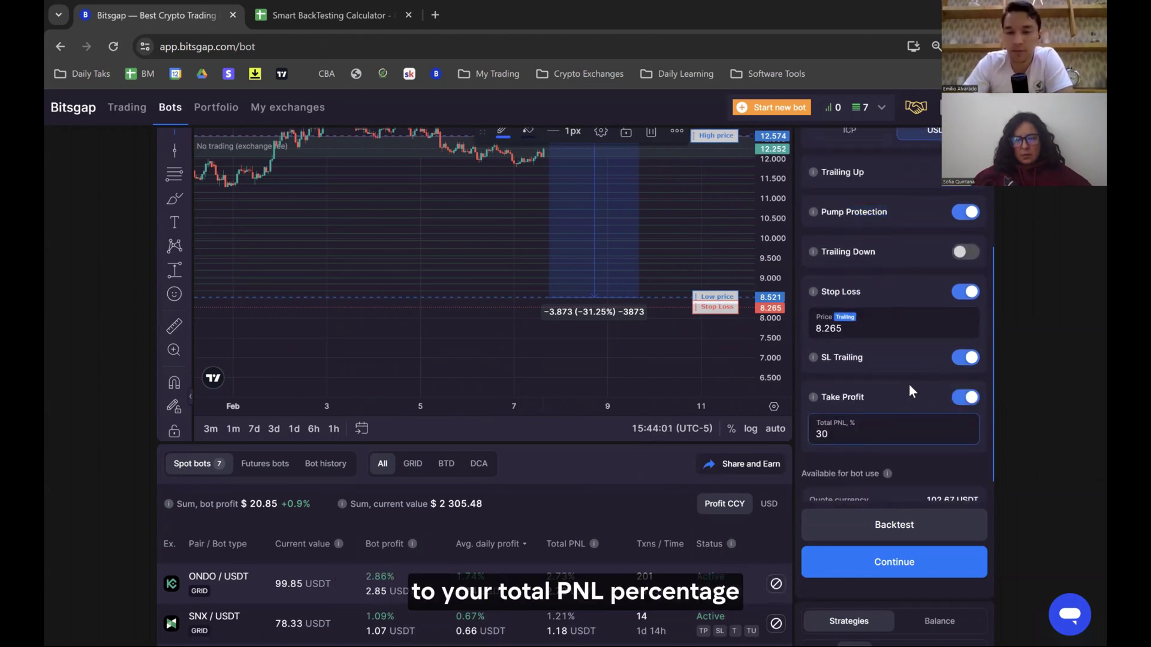
click(968, 399)
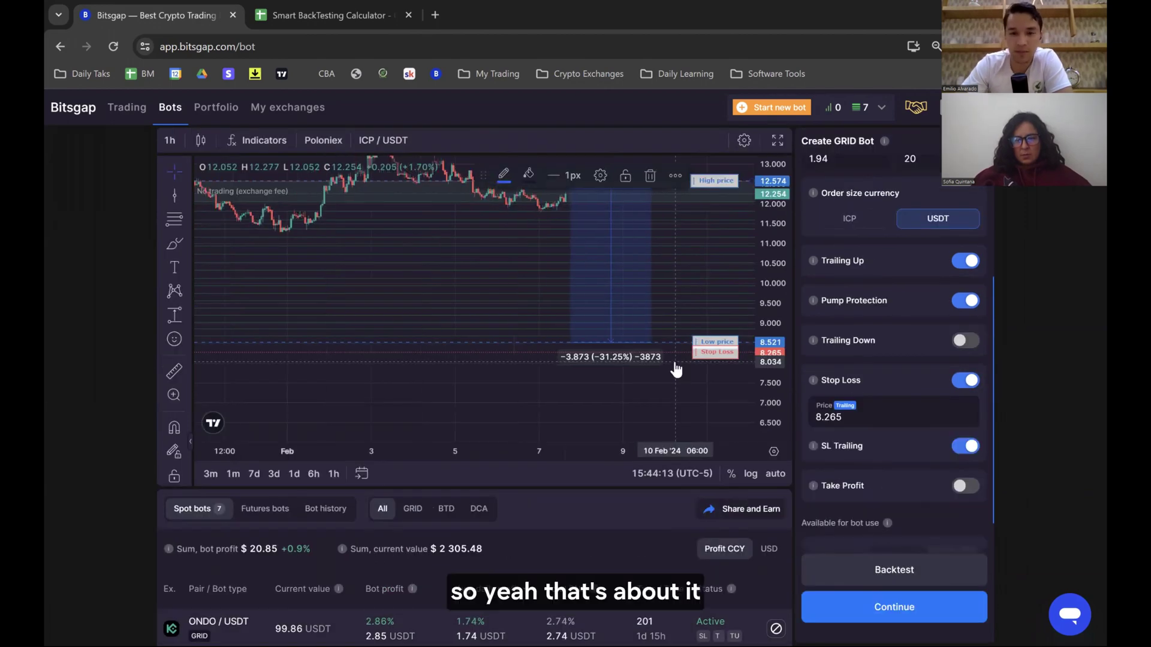
scroll(675, 367, down, 10)
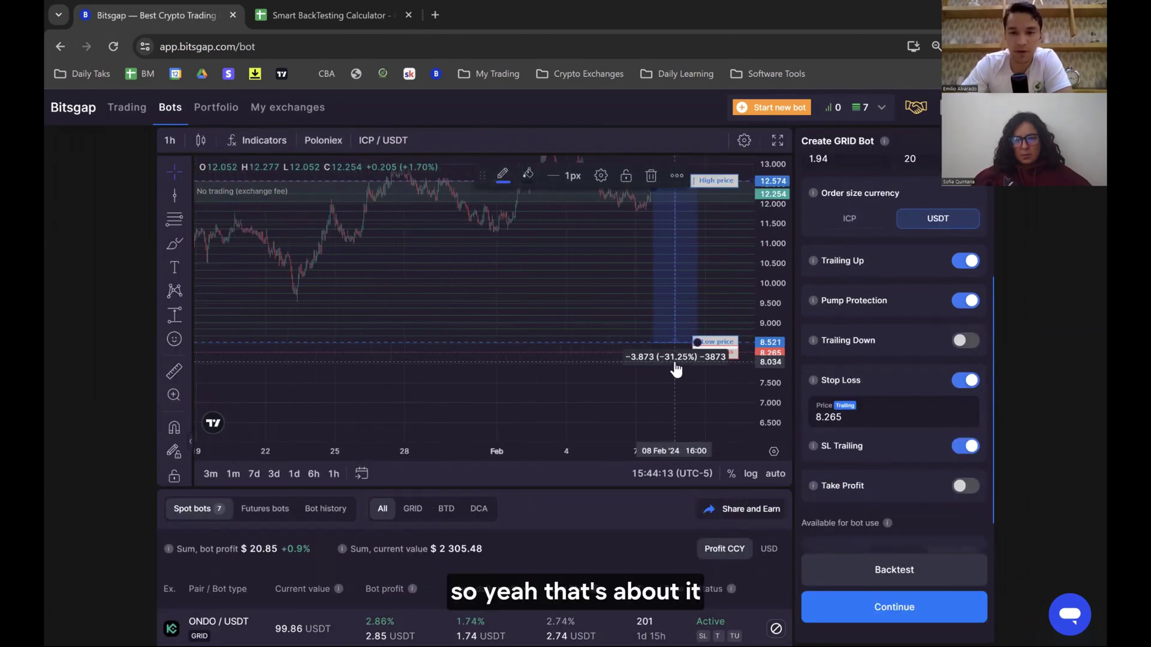
drag(749, 233, 641, 210)
scroll(641, 216, down, 3)
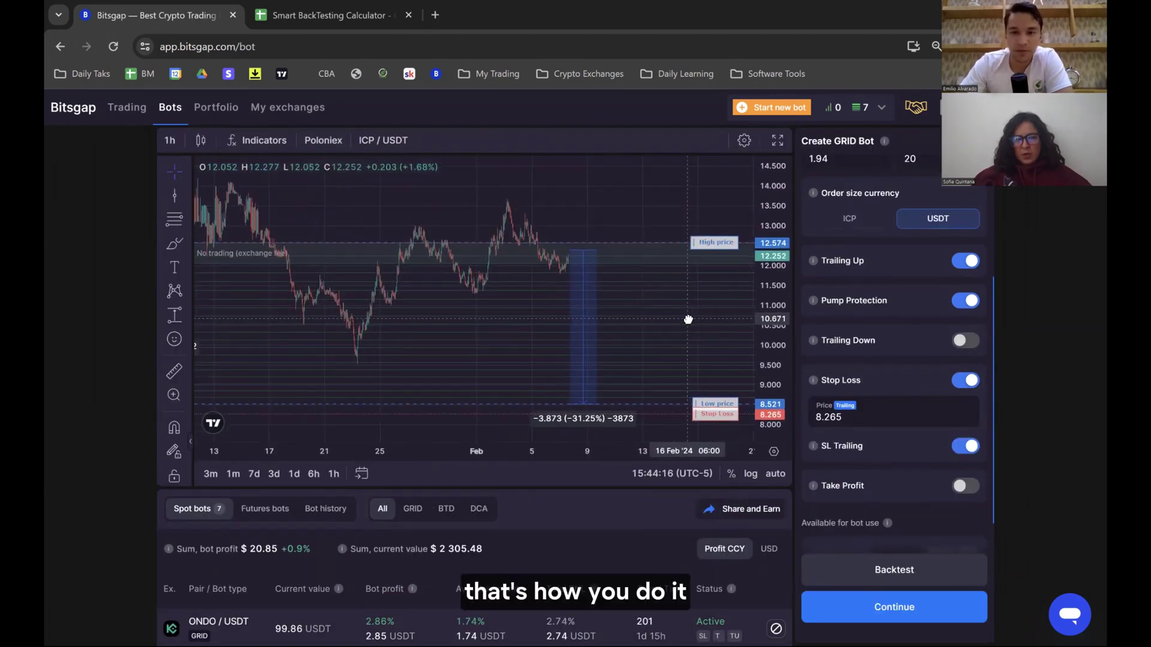